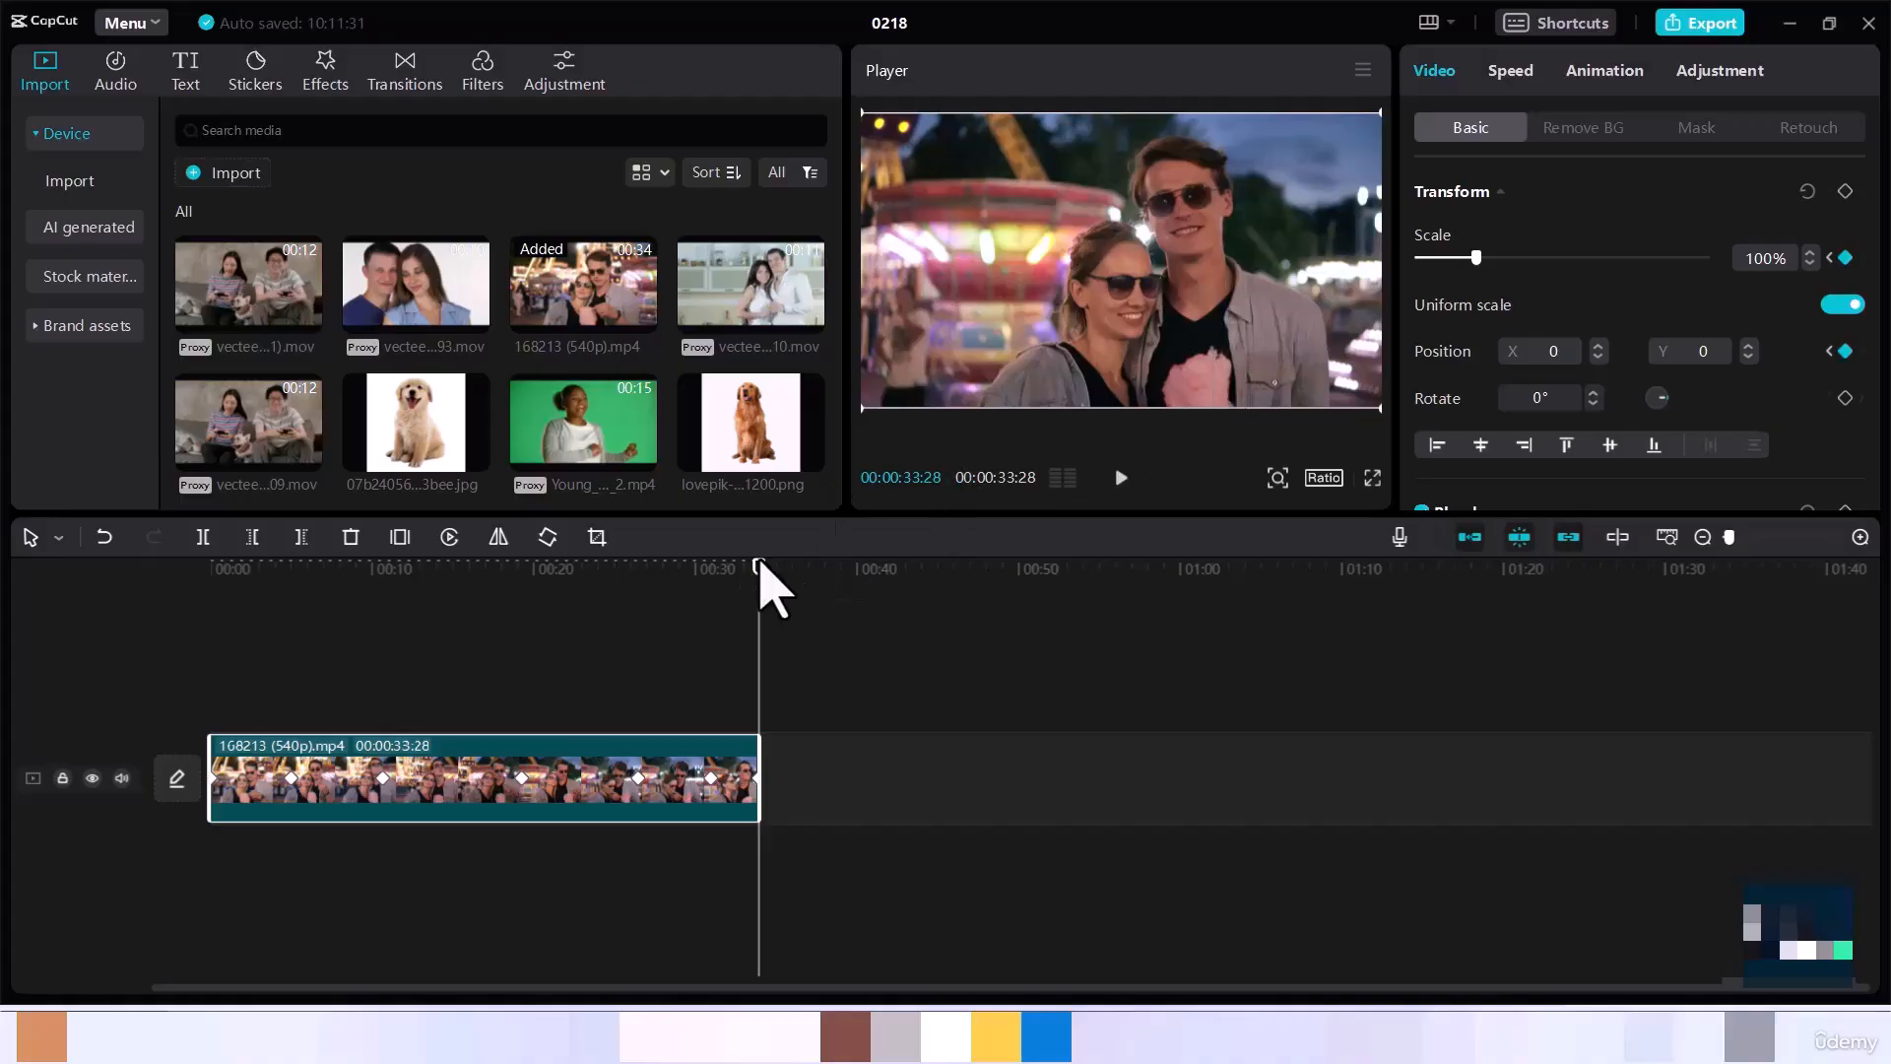
# - Overlay the gaming couple clip above the main video, starting at about 4.5 seconds, and trim its end to about 12 seconds
pyautogui.moveTo(759, 569); pyautogui.dragTo(245, 597)
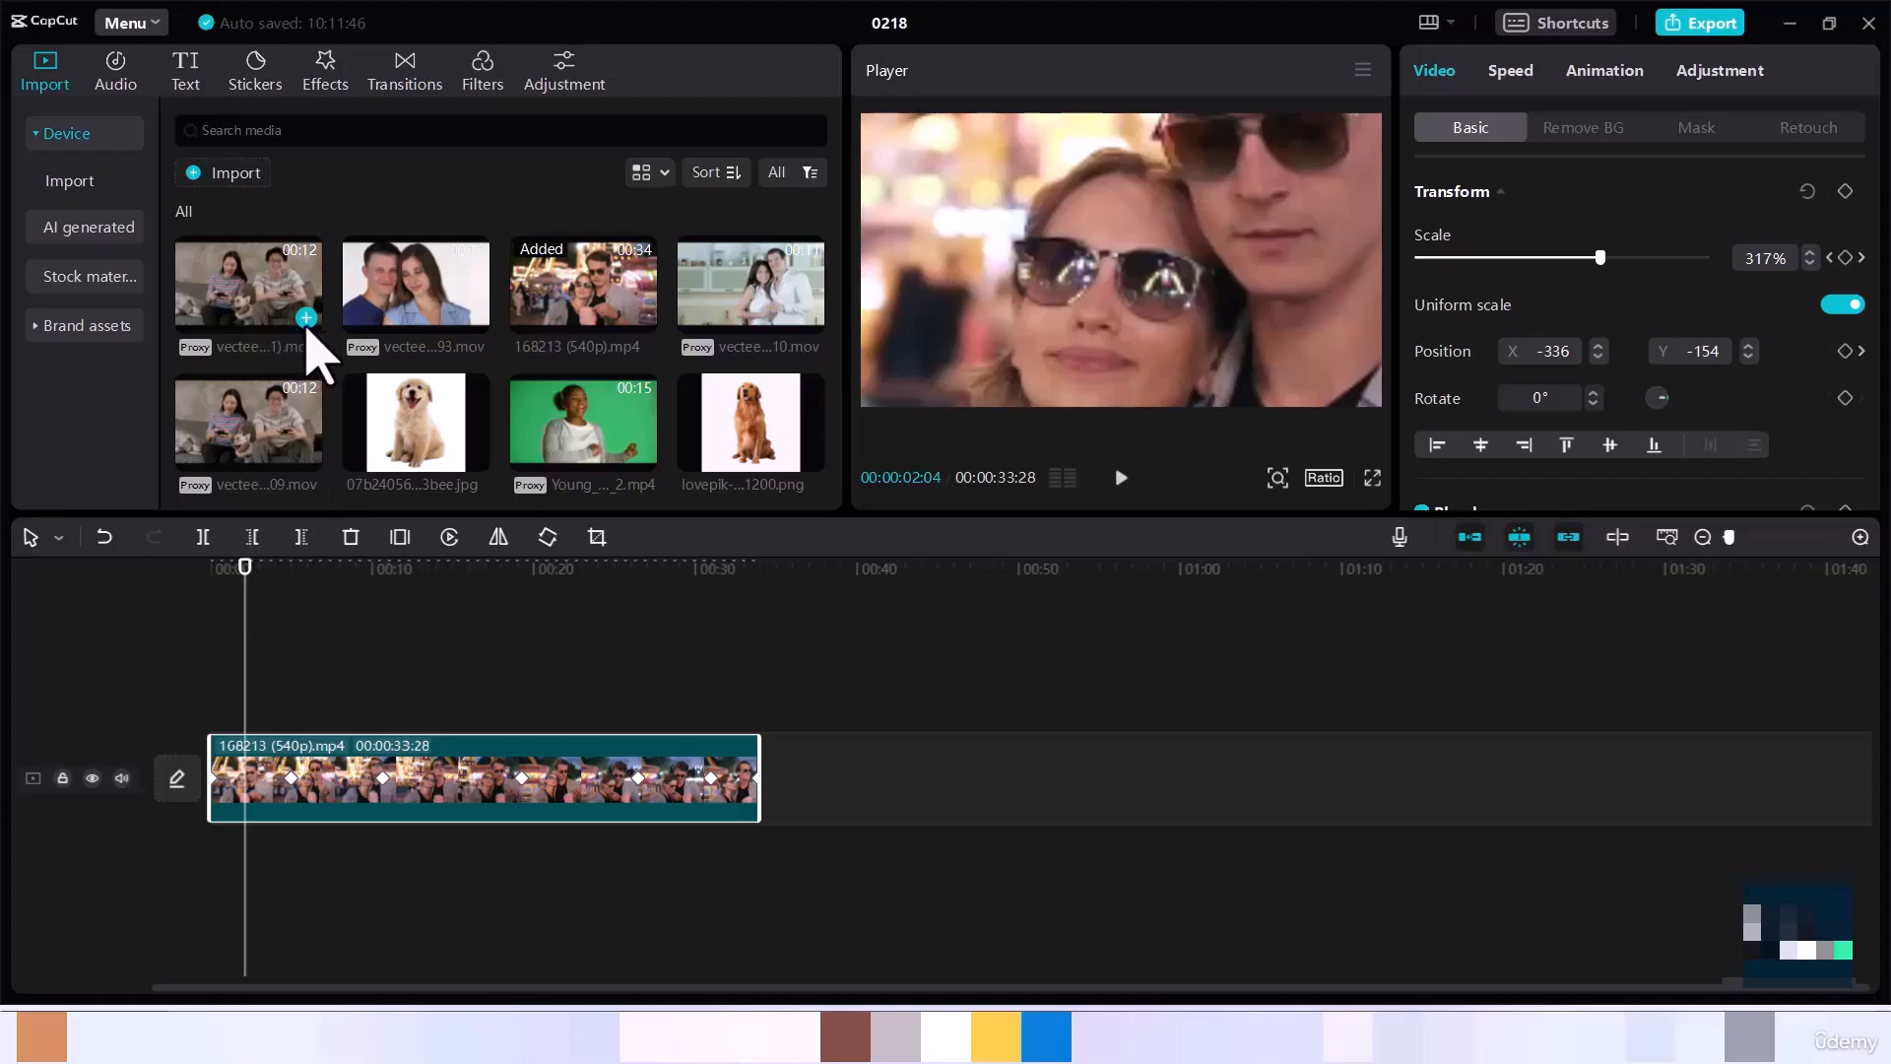
pyautogui.click(307, 319)
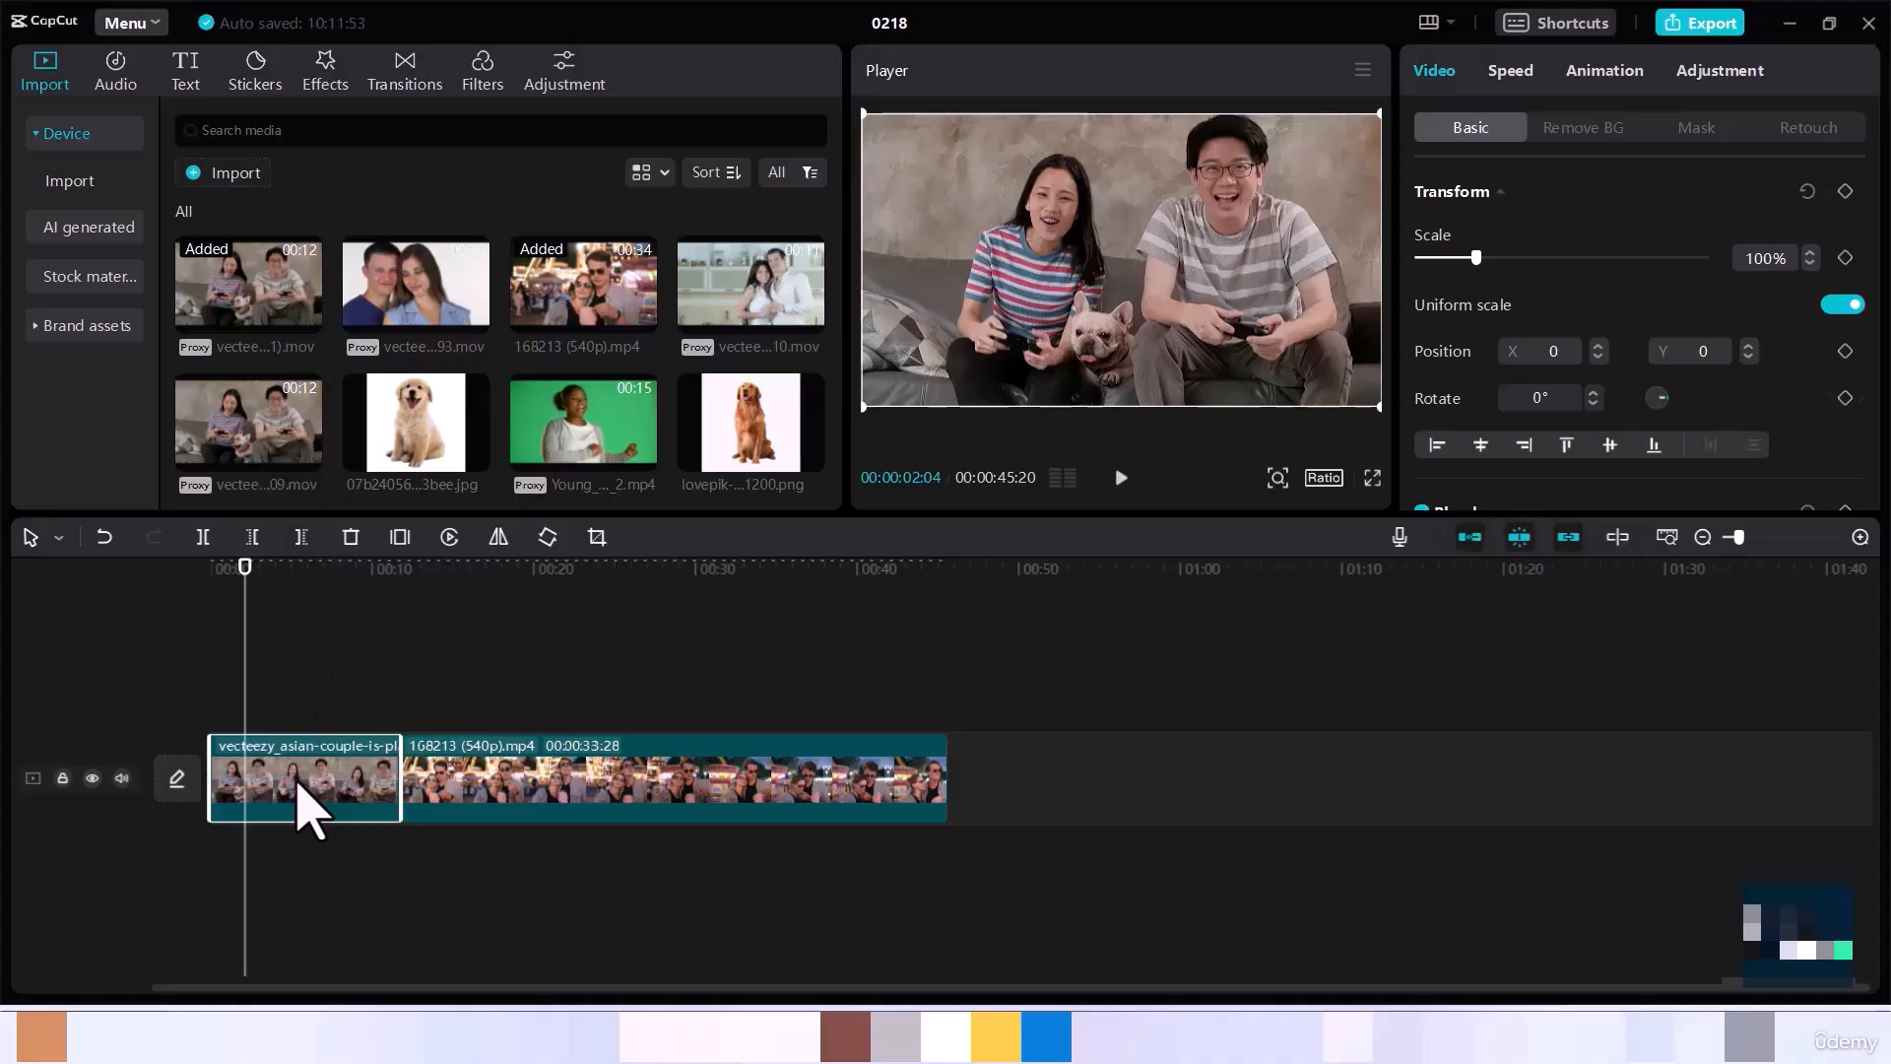
pyautogui.moveTo(298, 783); pyautogui.dragTo(321, 684)
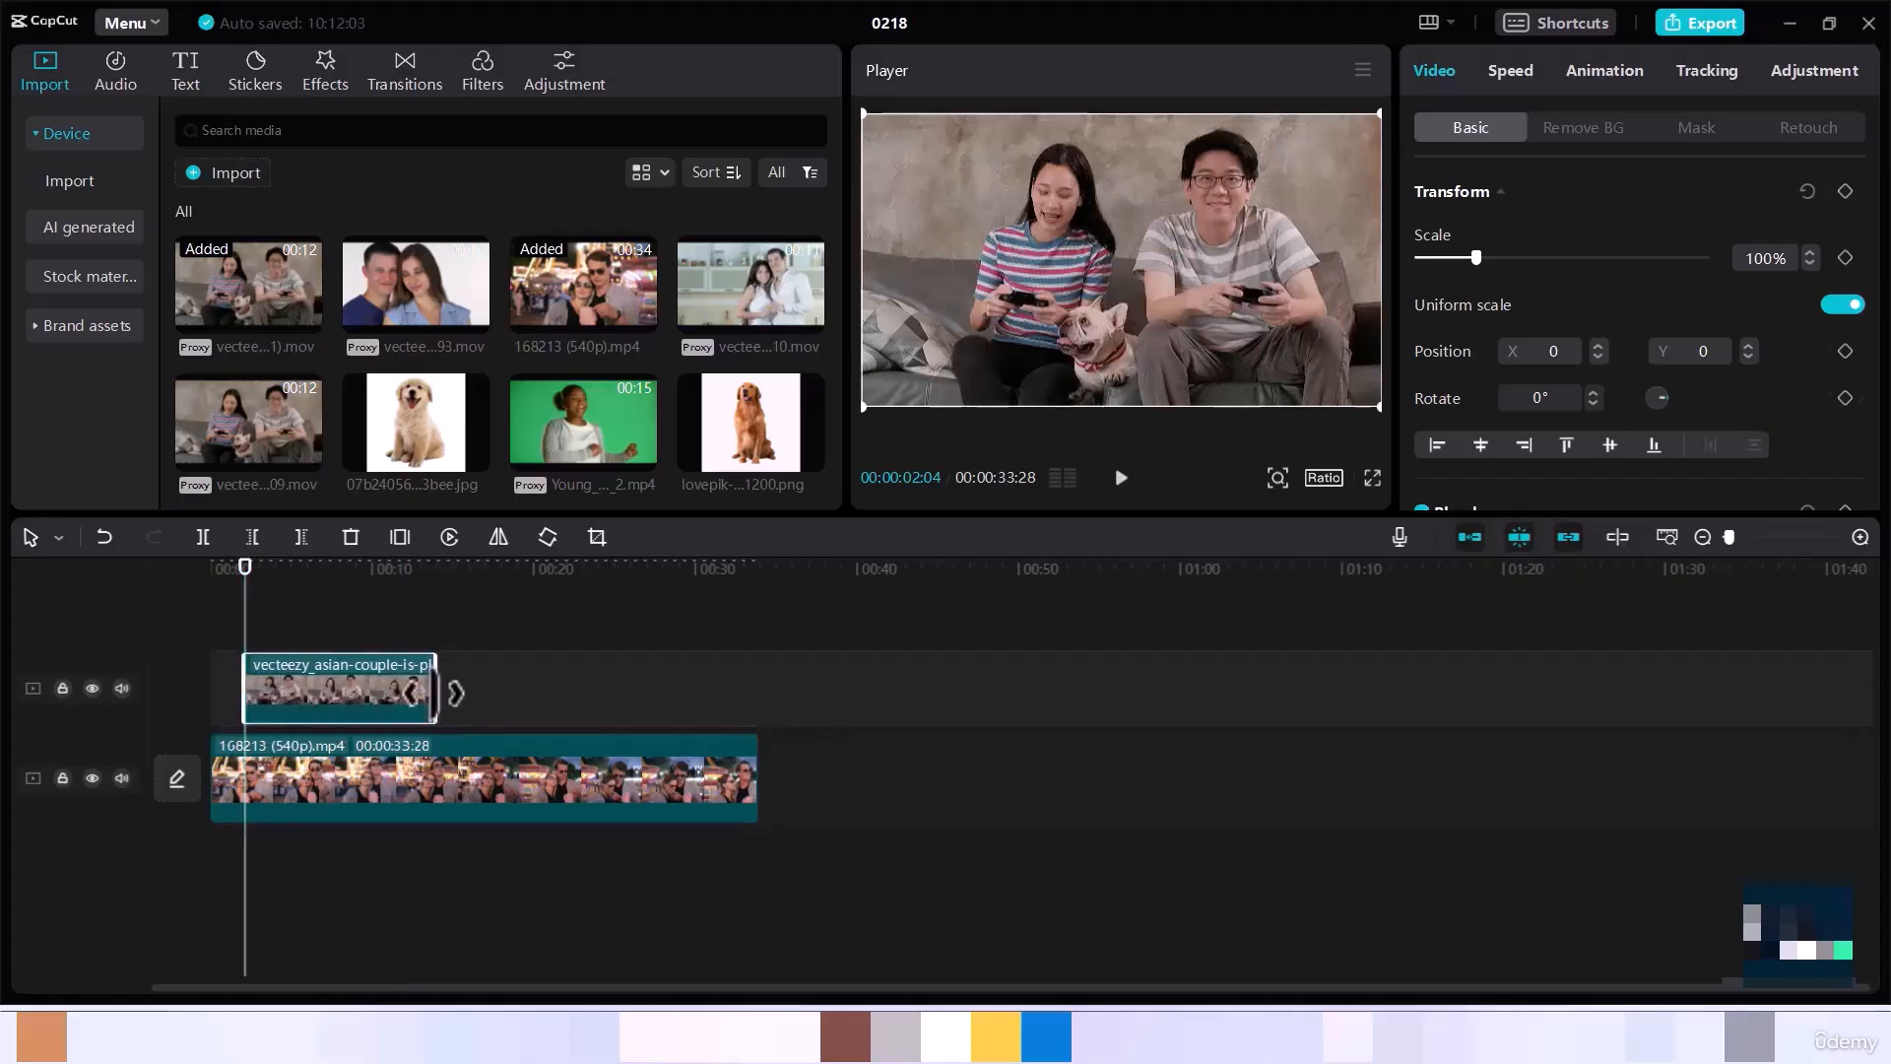
pyautogui.moveTo(315, 701); pyautogui.dragTo(354, 704)
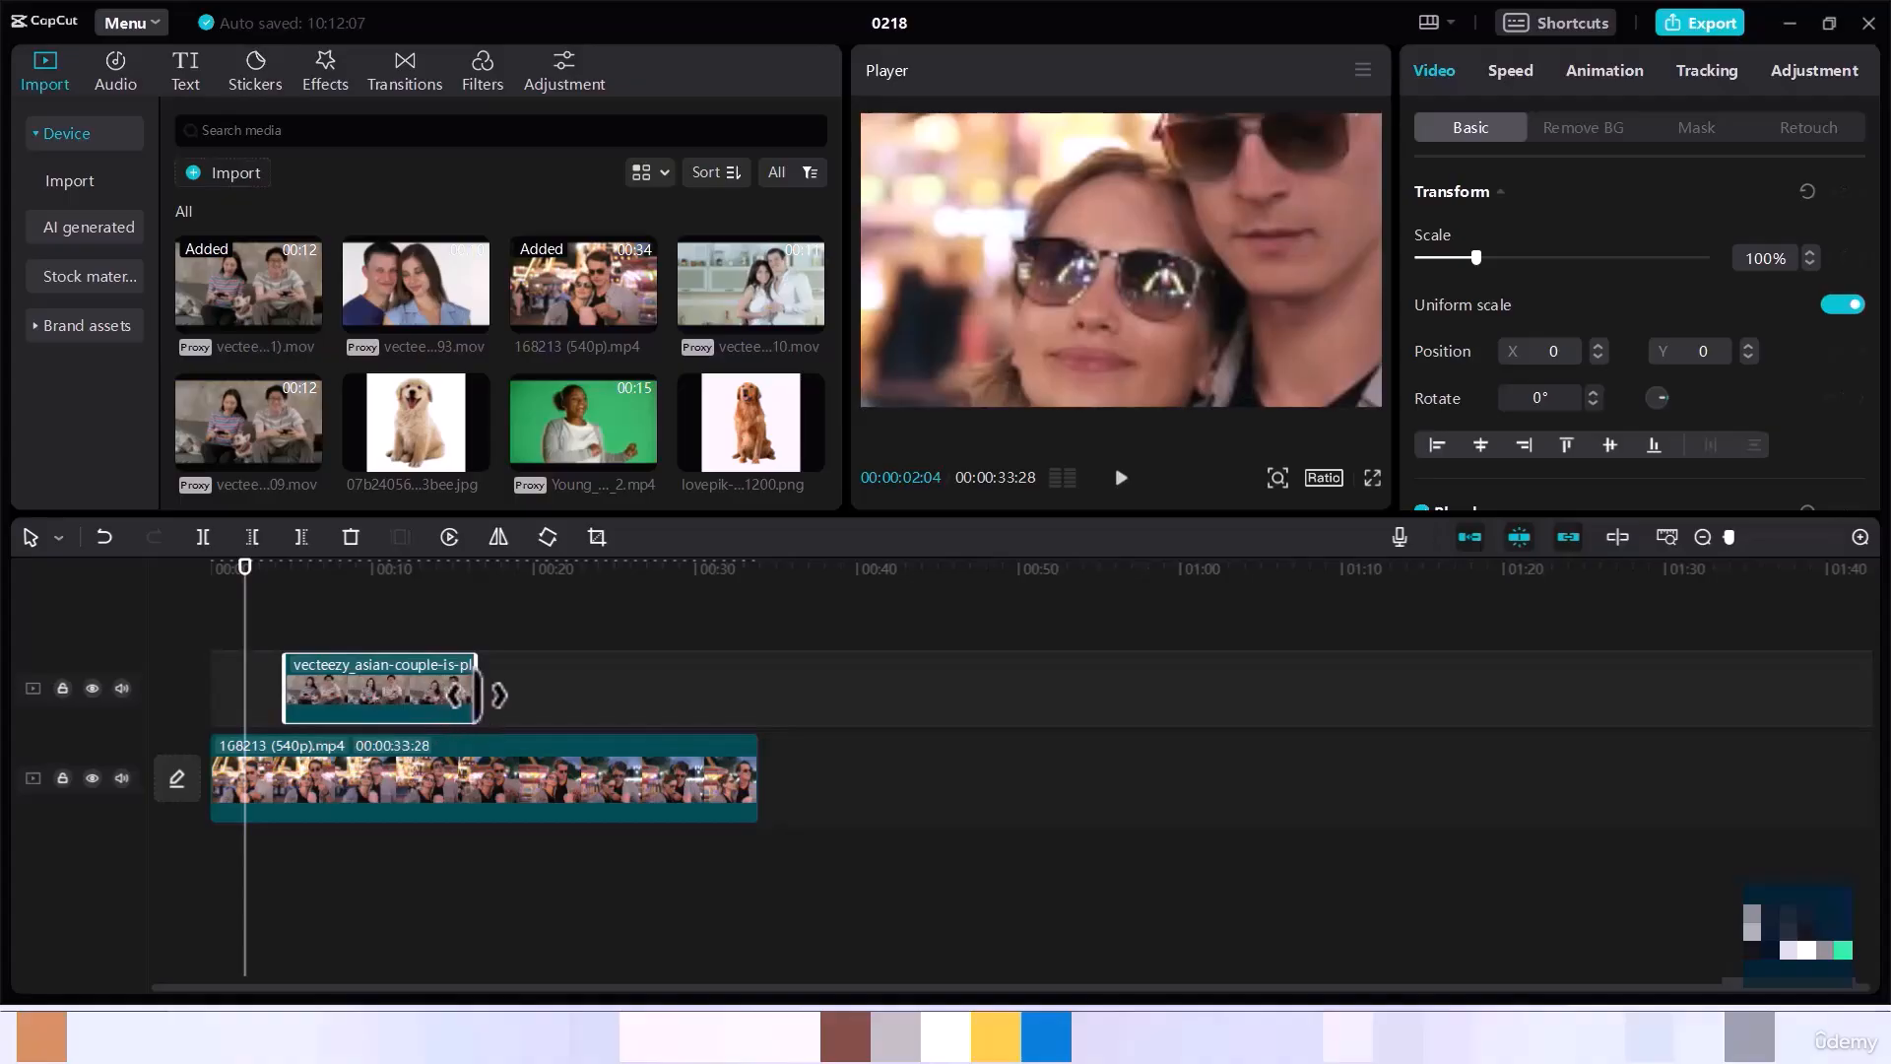
pyautogui.moveTo(475, 700); pyautogui.dragTo(421, 698)
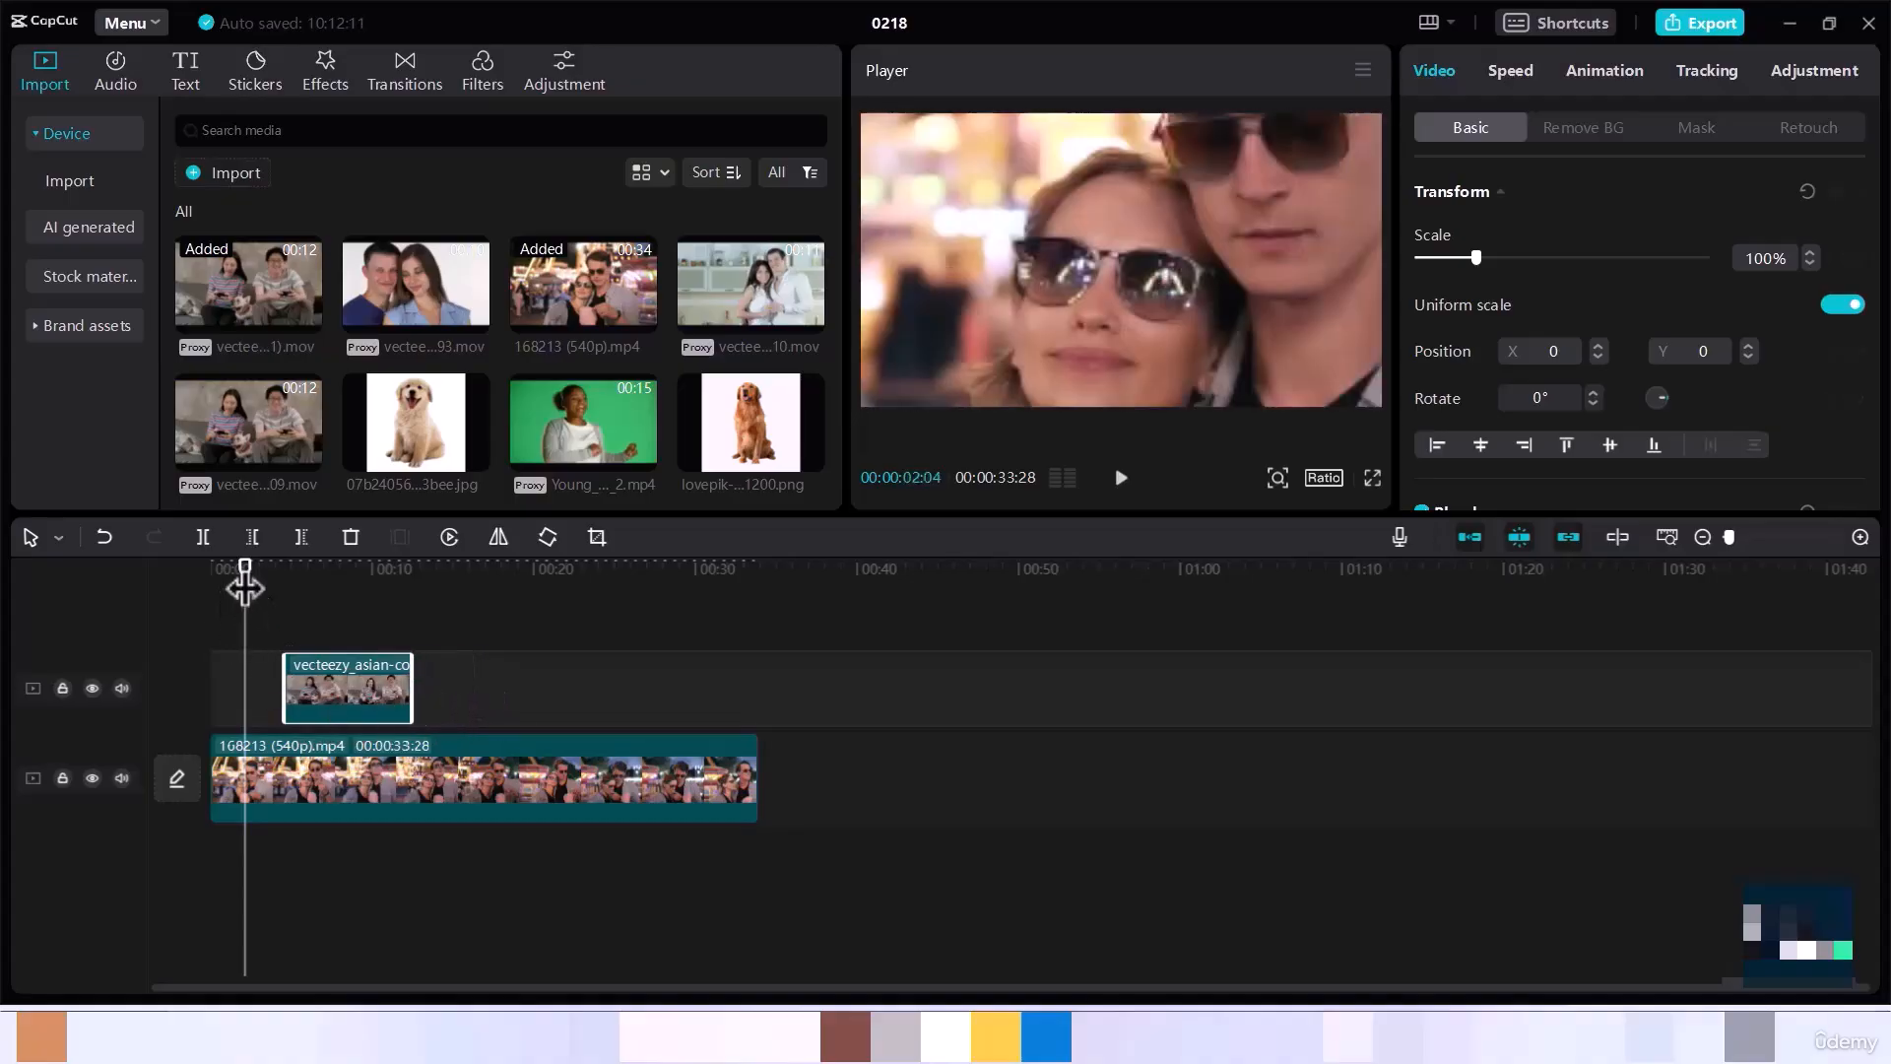
# - Shrink the overlay clip to about 38% and place it in the frame's lower-right corner at about X 1066, Y -580
pyautogui.moveTo(246, 581); pyautogui.dragTo(317, 594)
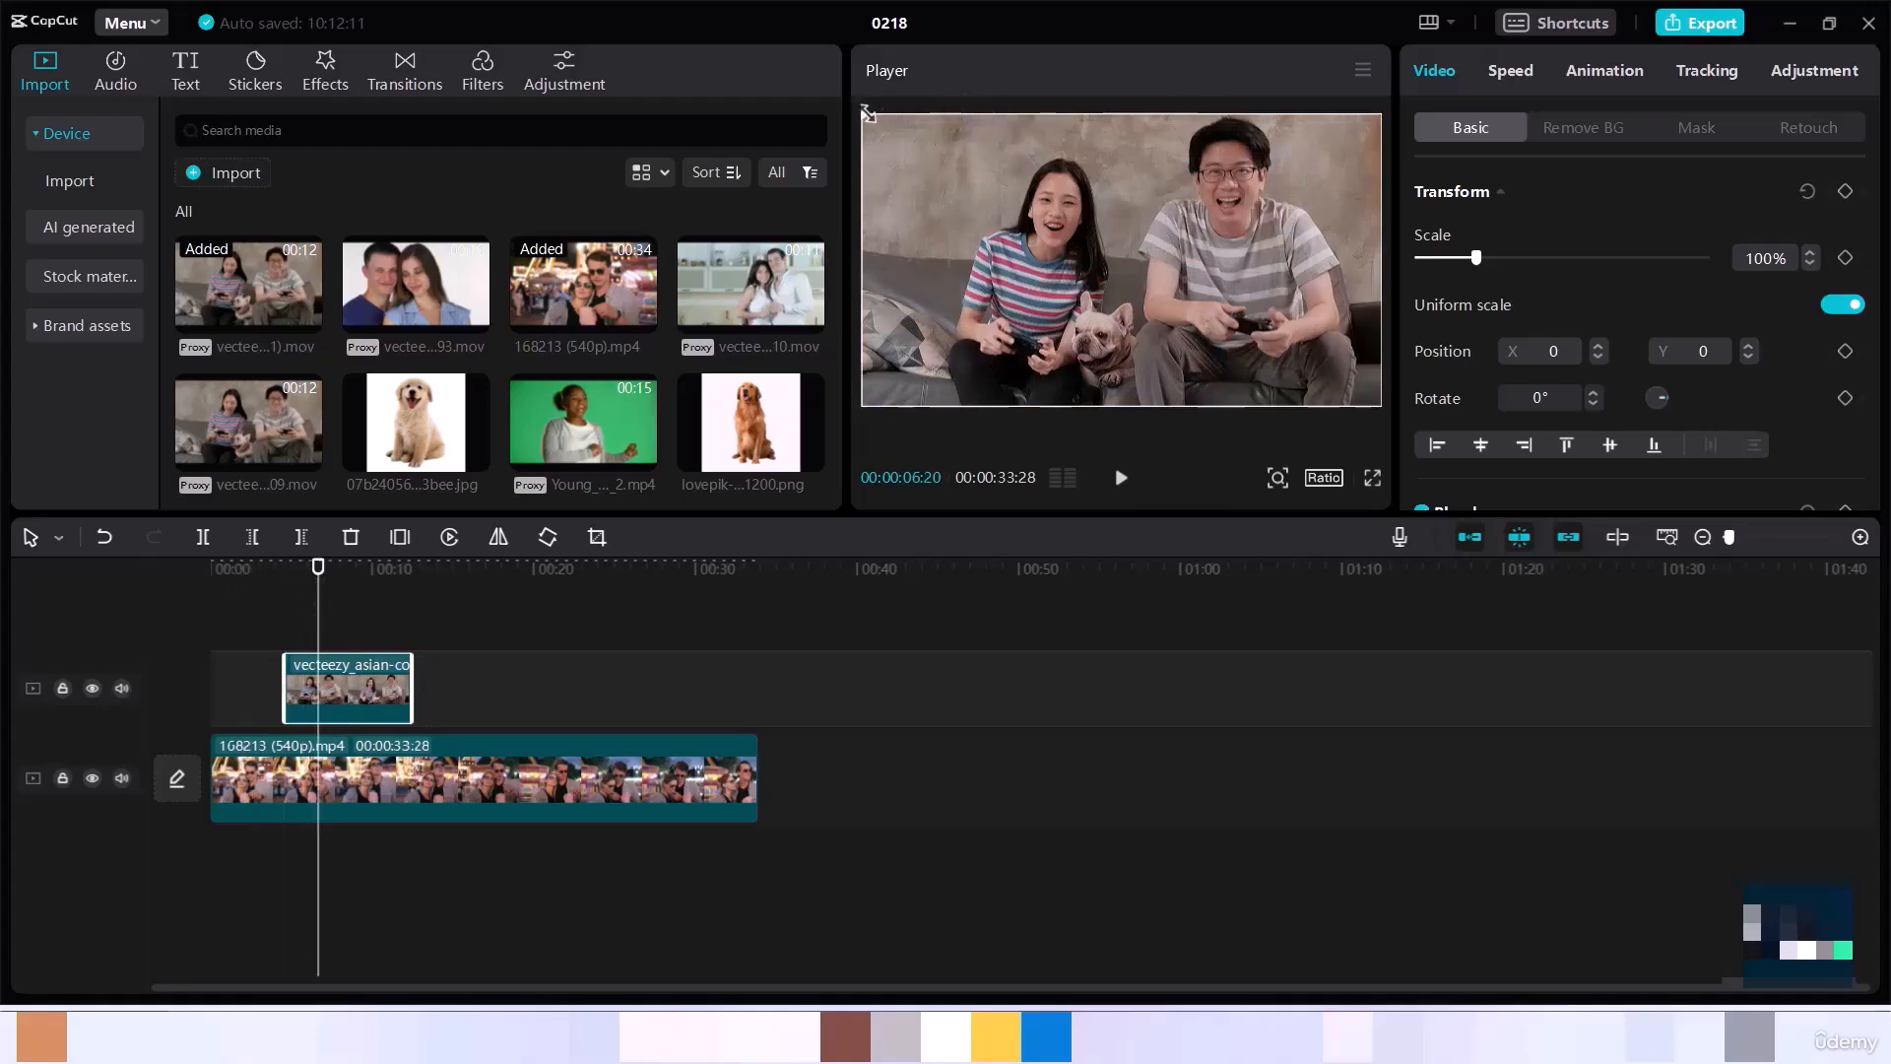
pyautogui.moveTo(867, 113); pyautogui.dragTo(1299, 340)
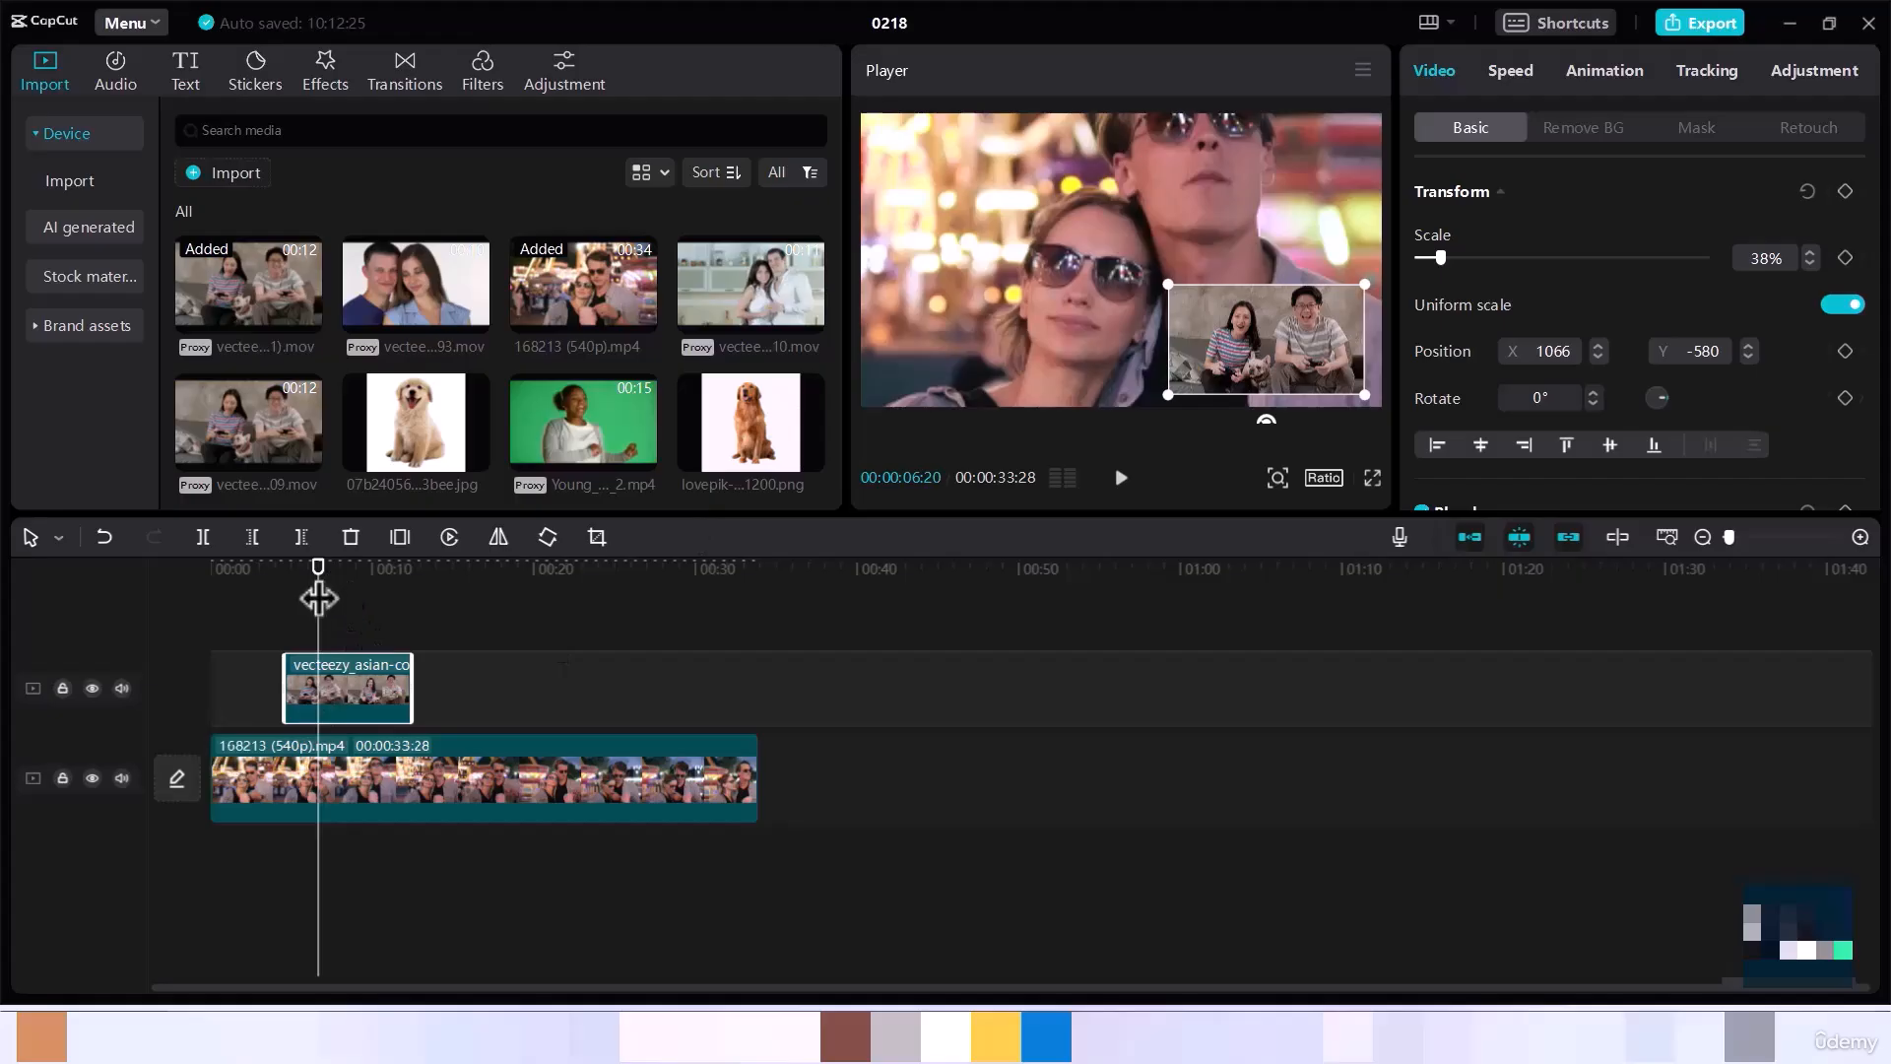
# - Add the trending "TRY IT NOW!" text template above the overlay clip at 00:00:06:20
pyautogui.click(189, 89)
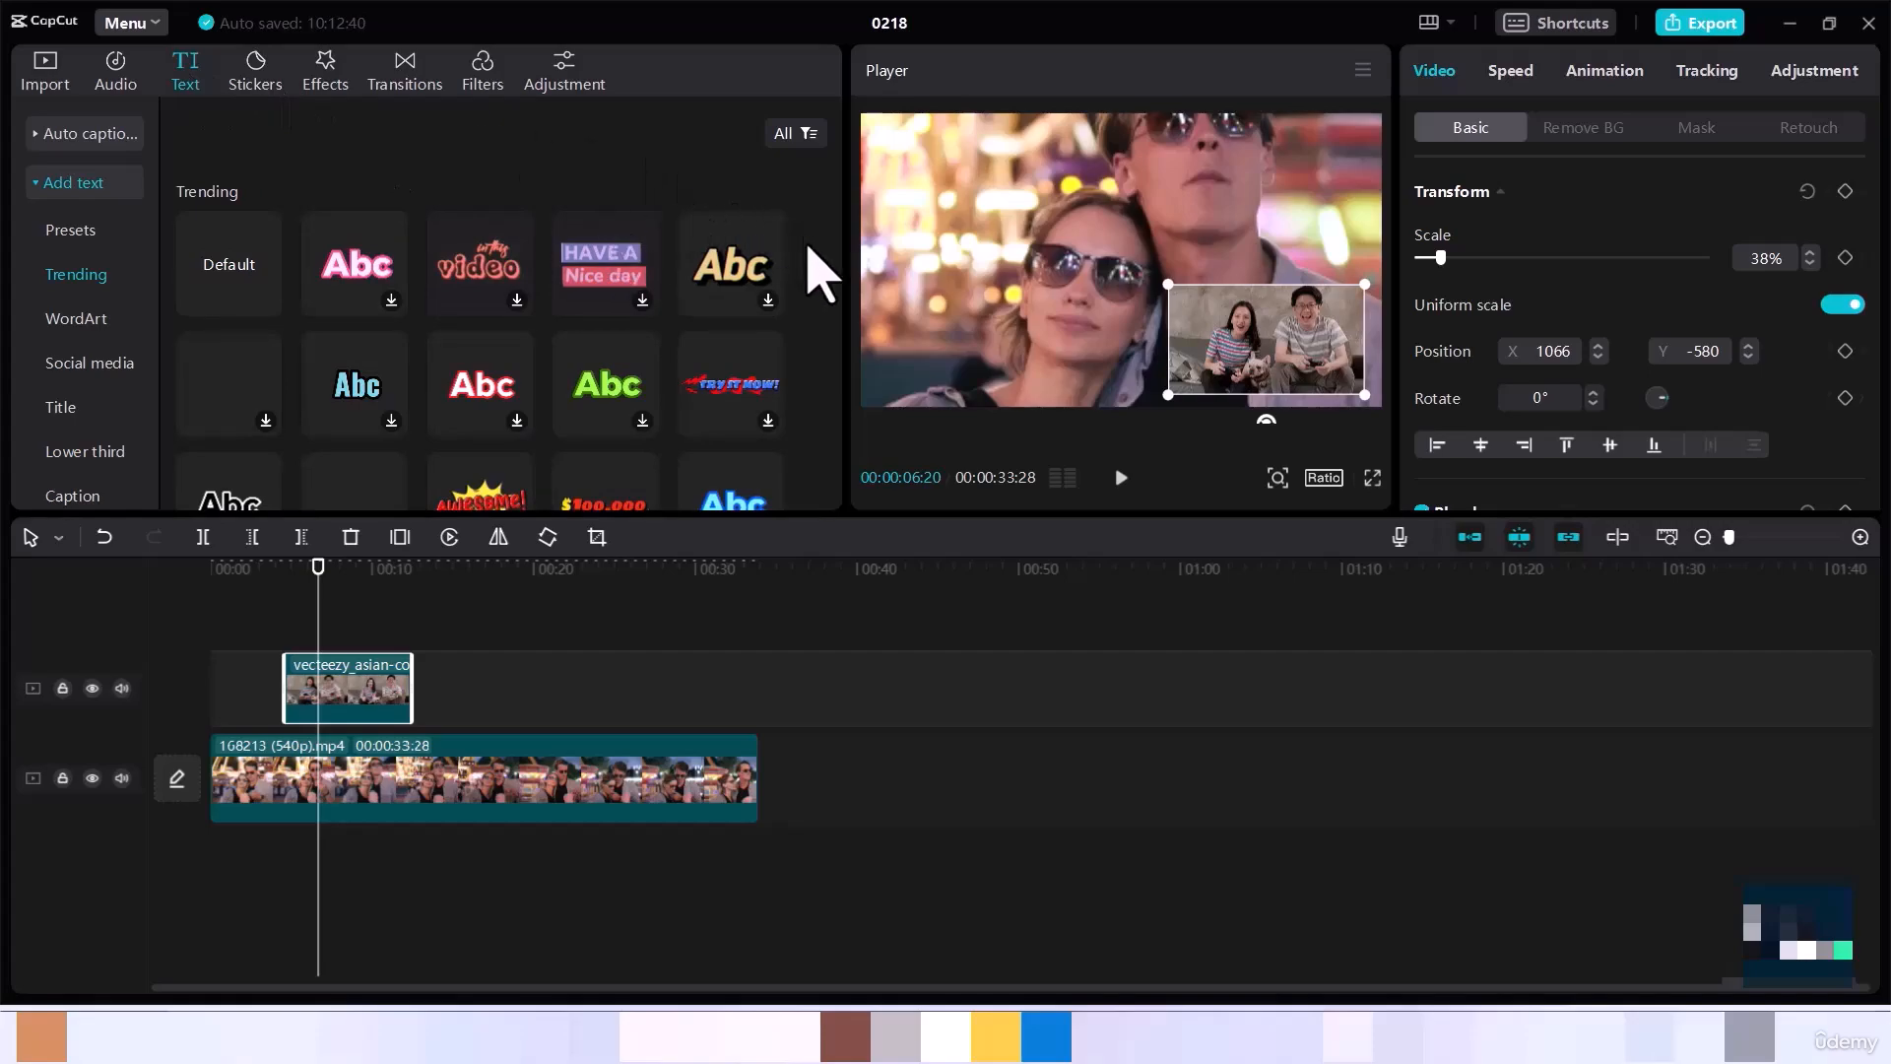
pyautogui.click(768, 421)
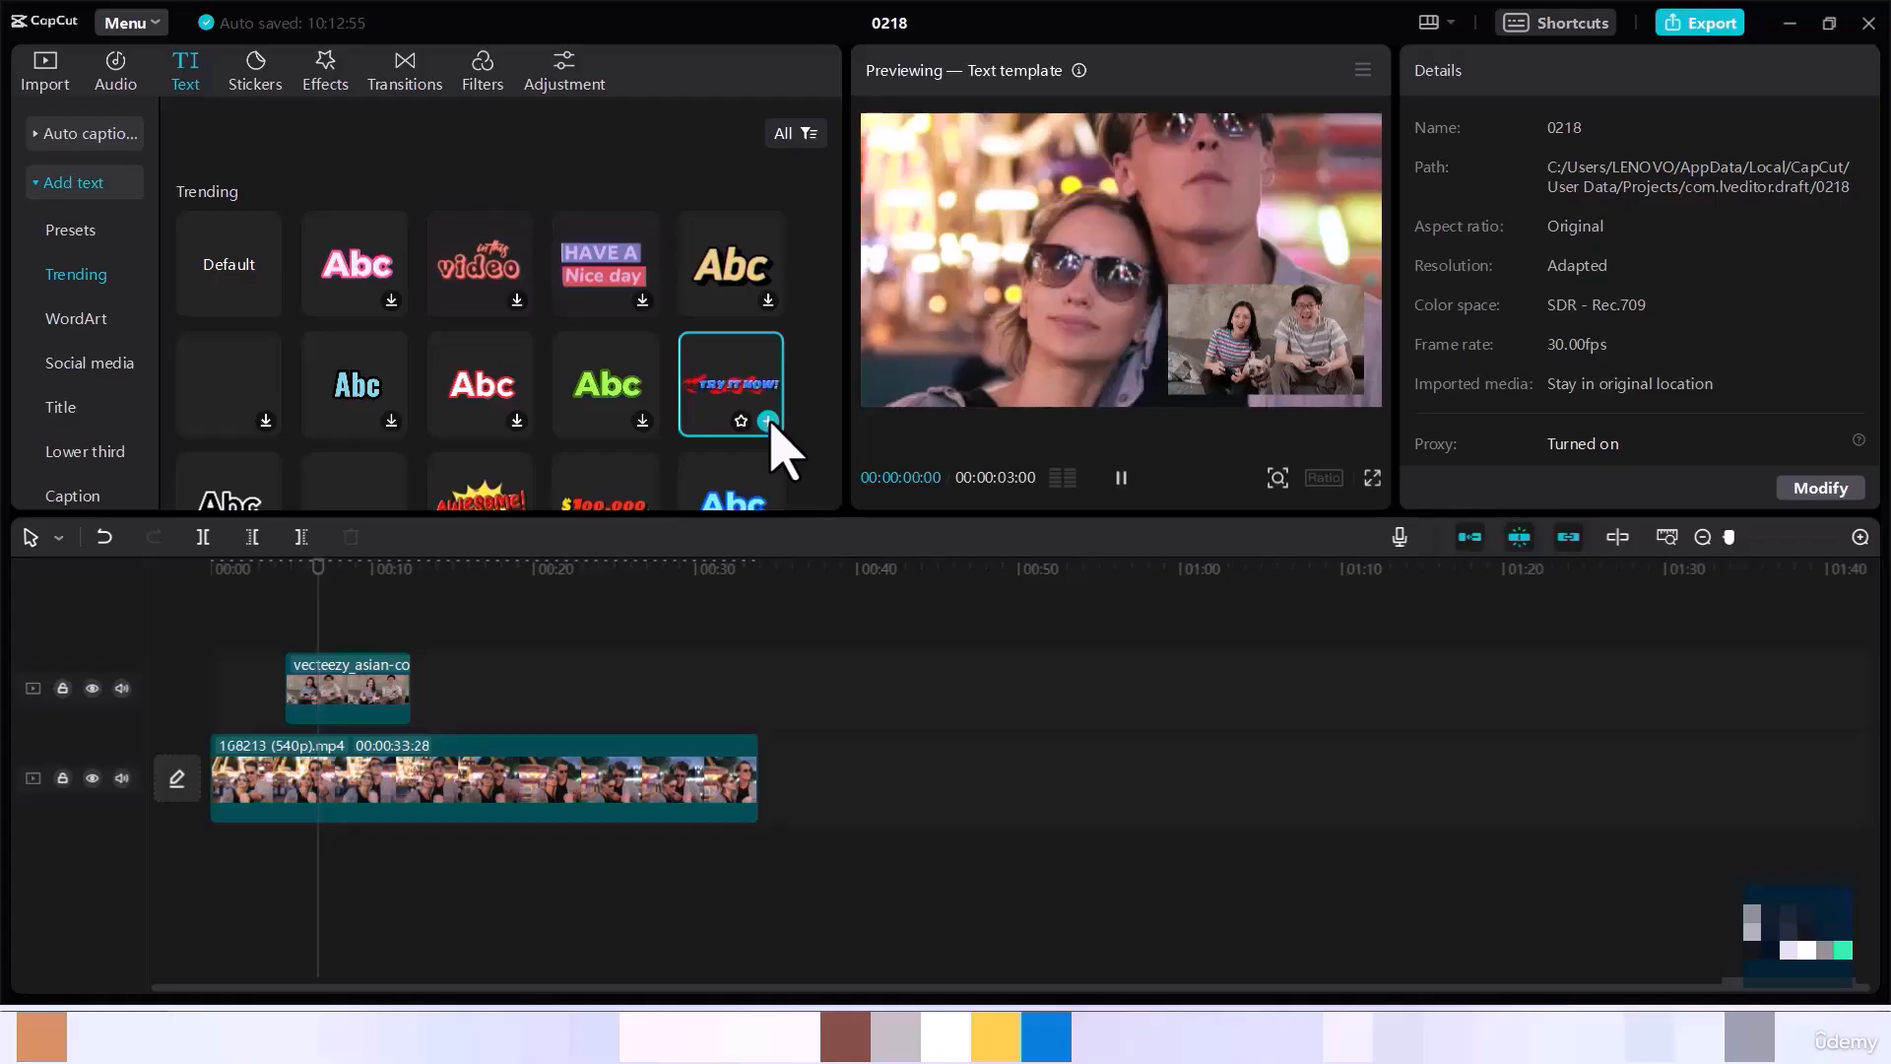
pyautogui.click(768, 420)
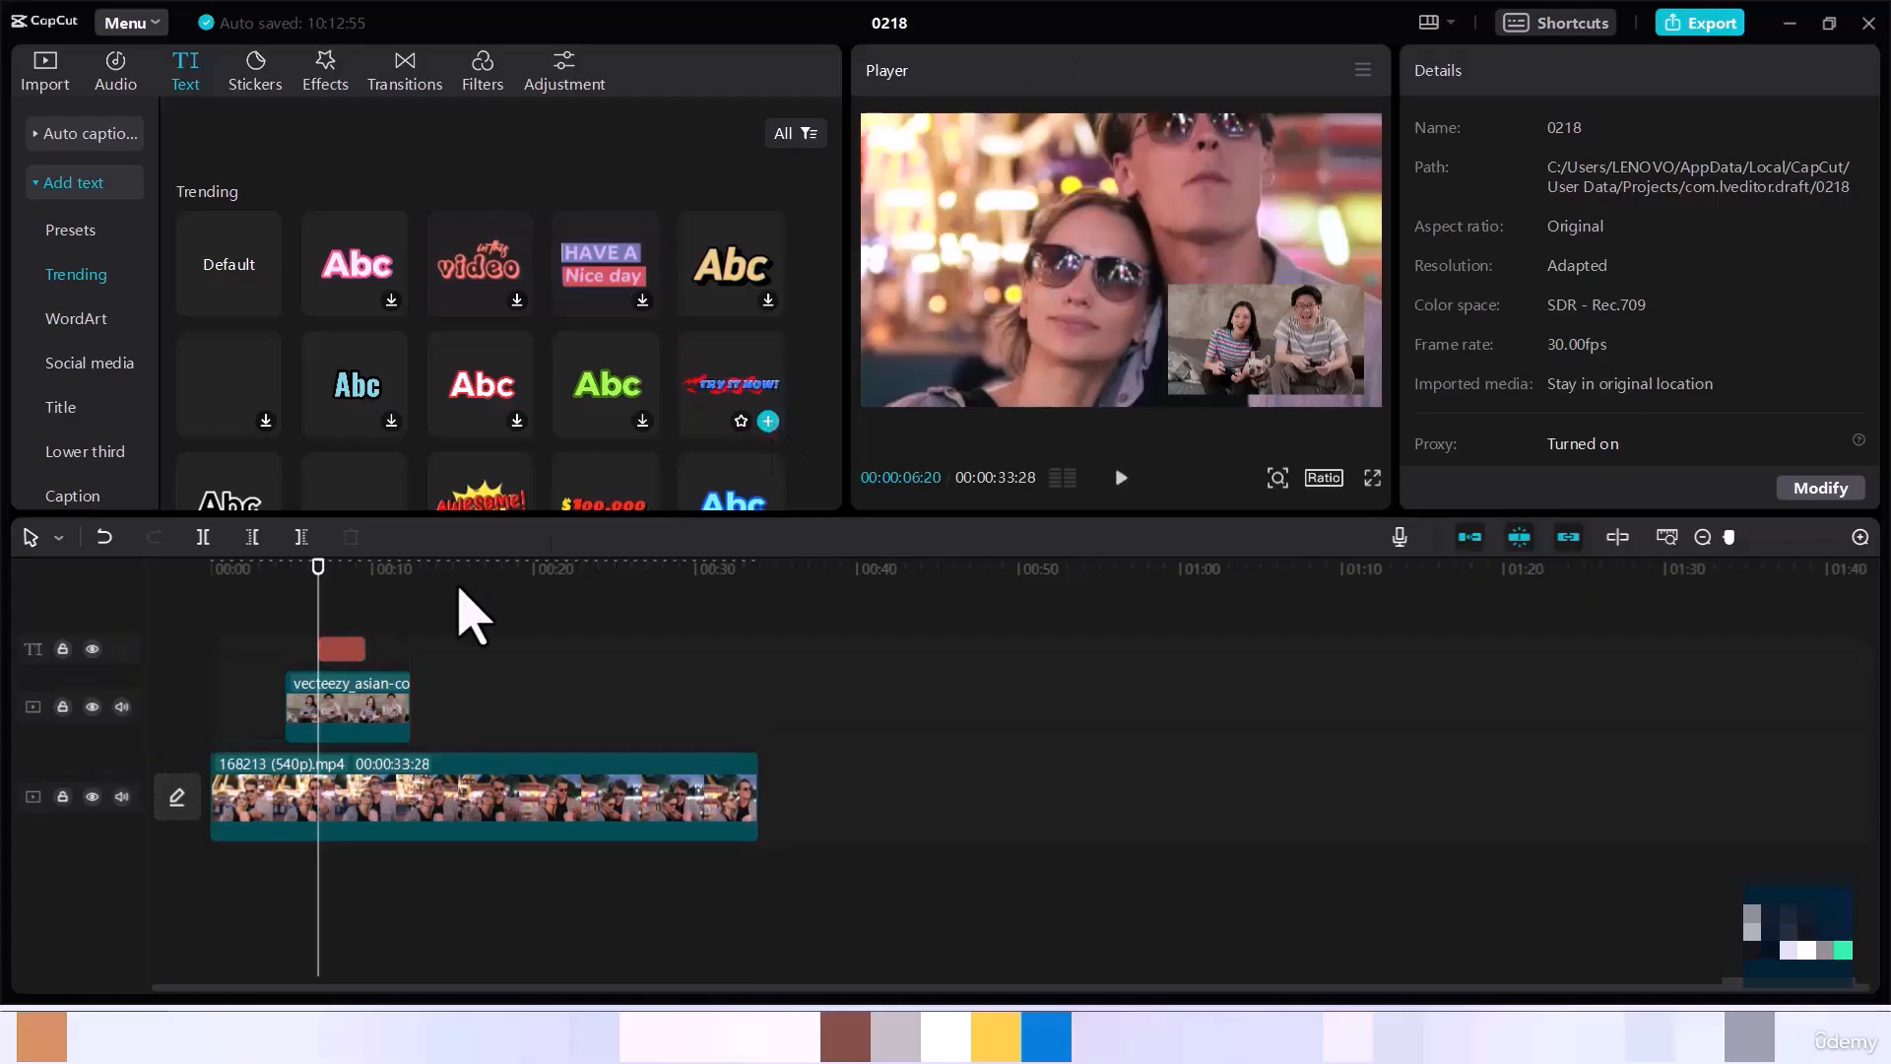
# - Replace the wording of the "TRY IT NOW!" title with "Up Next"
pyautogui.click(354, 648)
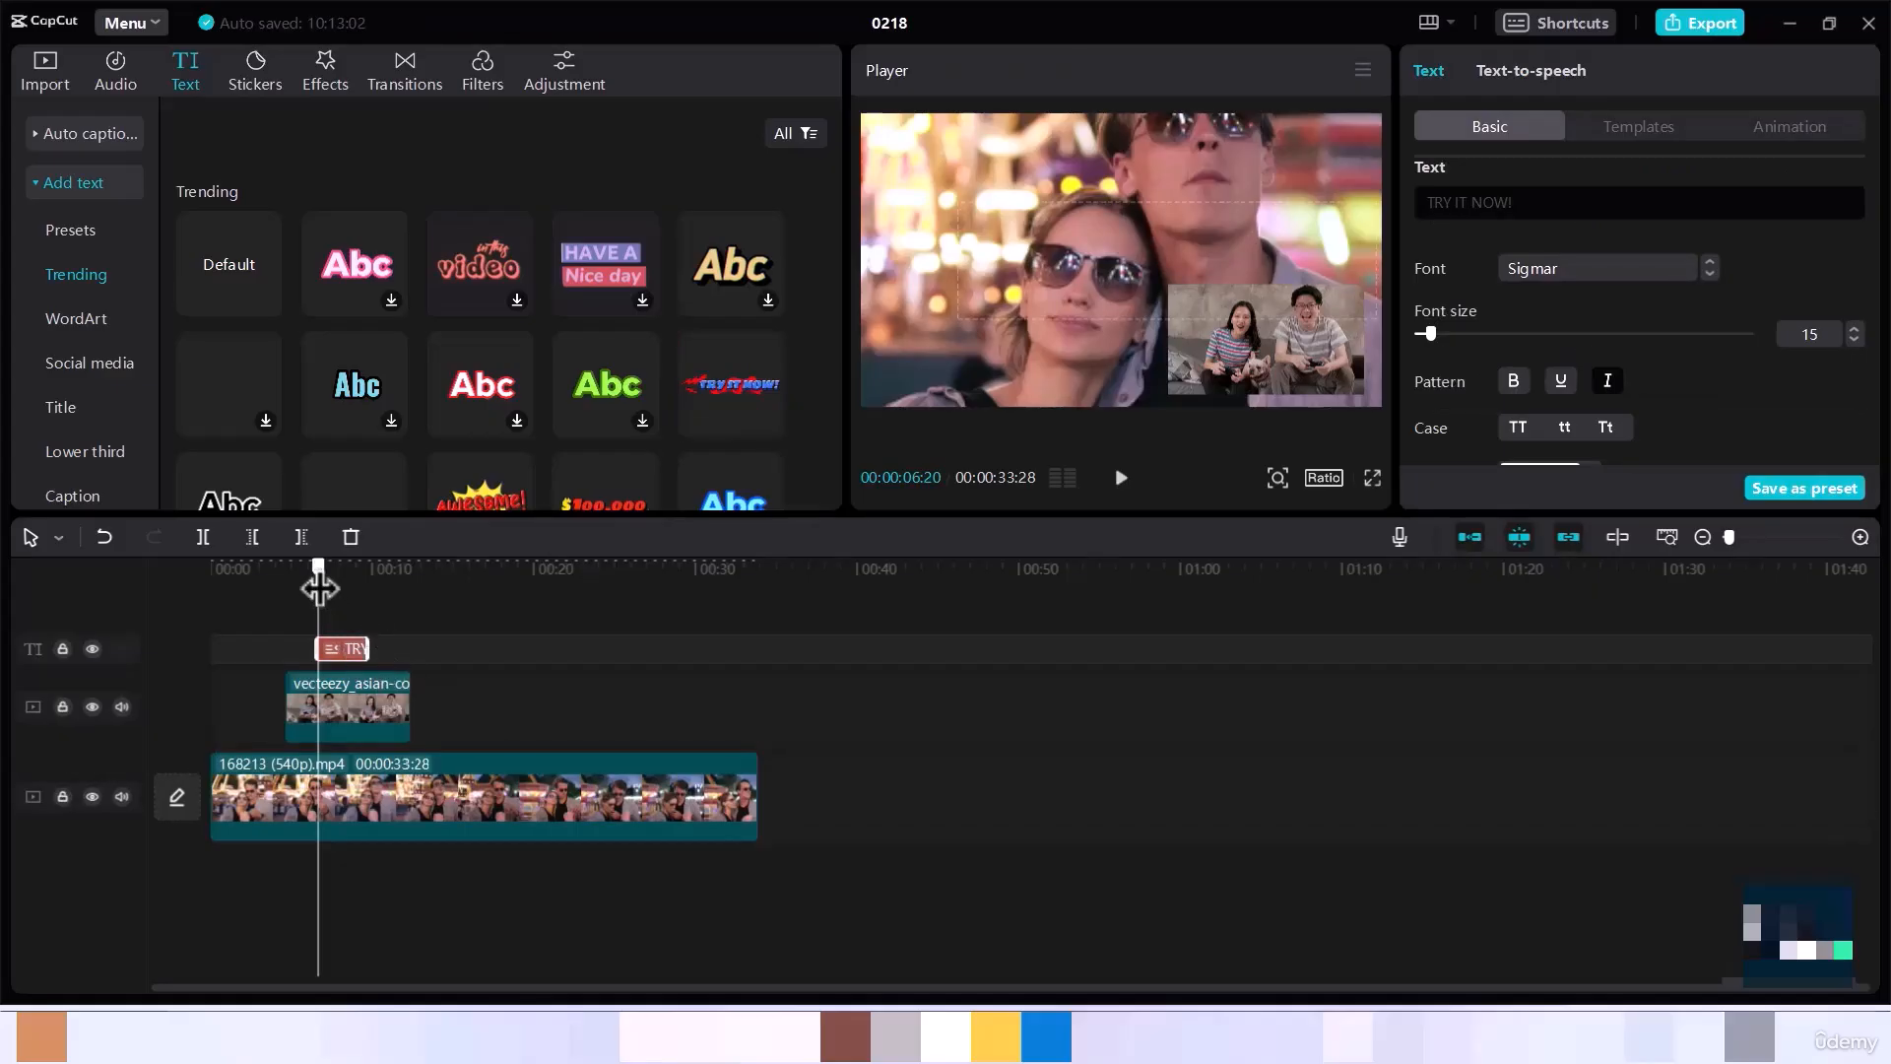
pyautogui.moveTo(318, 589); pyautogui.dragTo(347, 591)
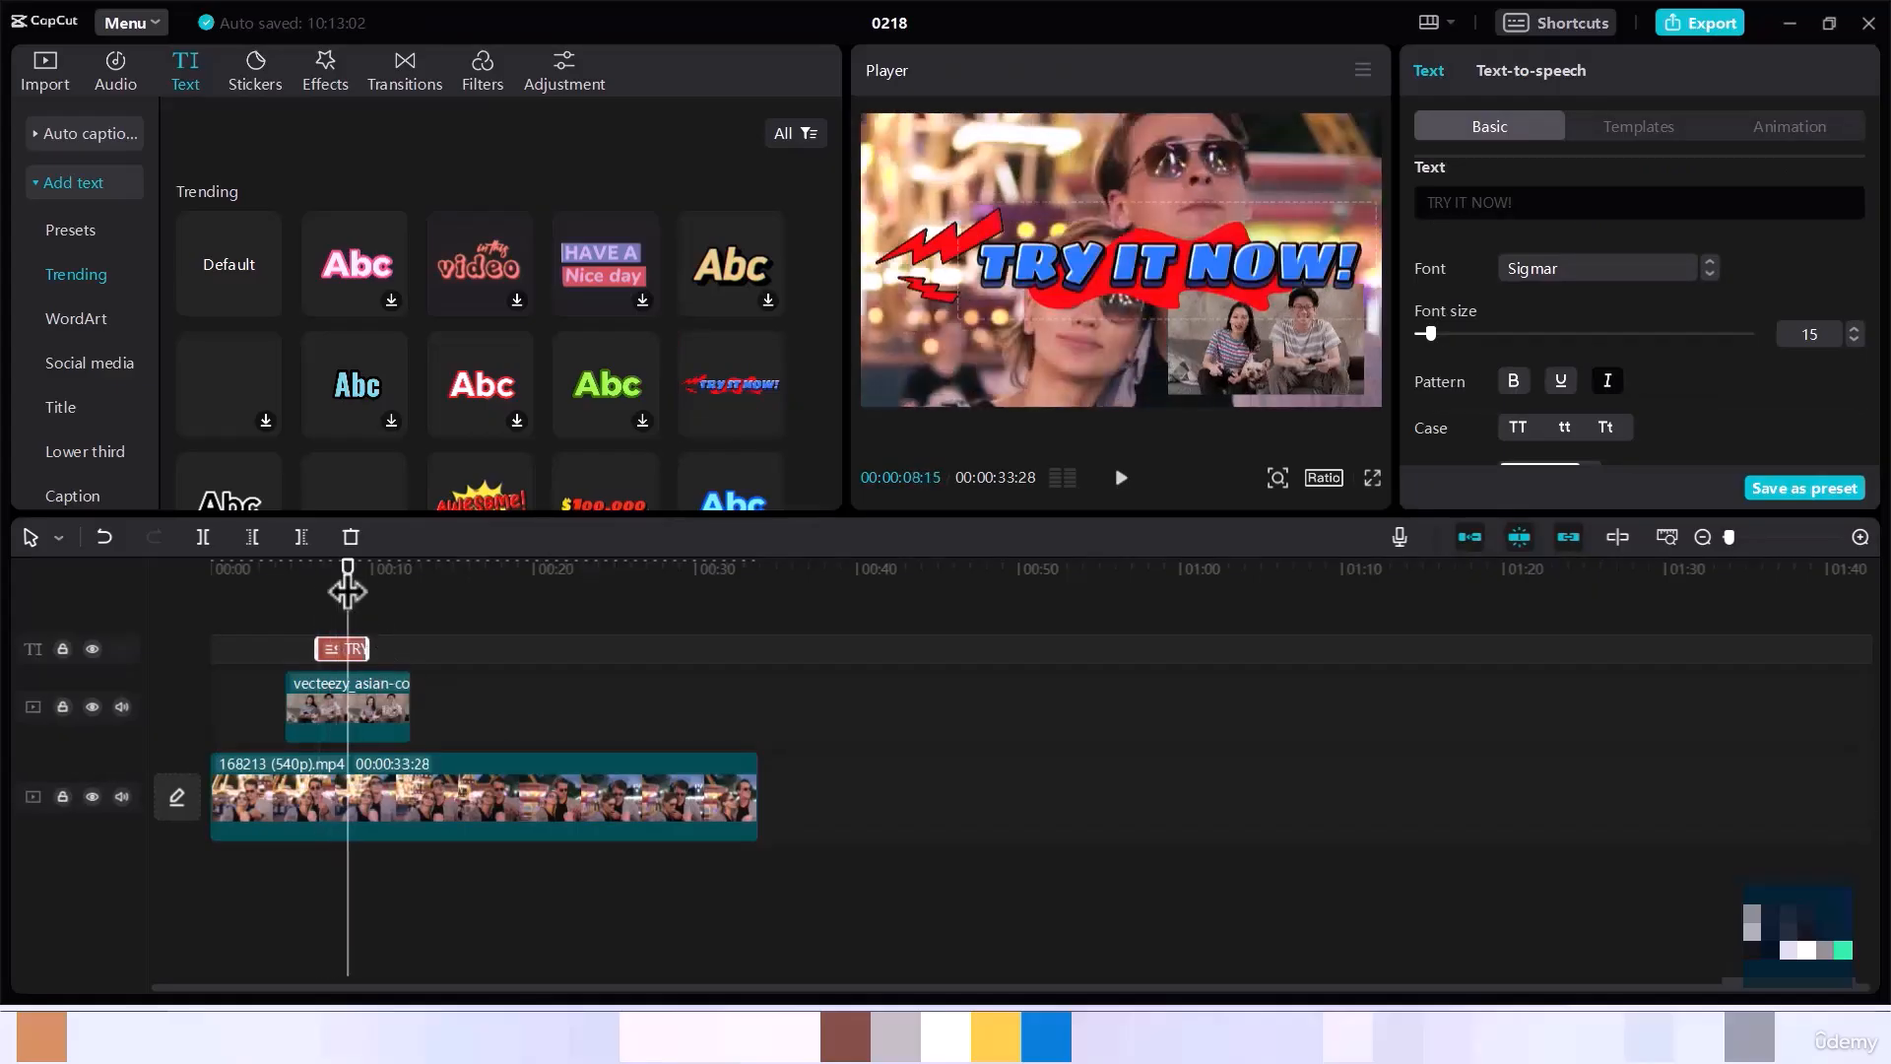
pyautogui.doubleClick(1465, 204)
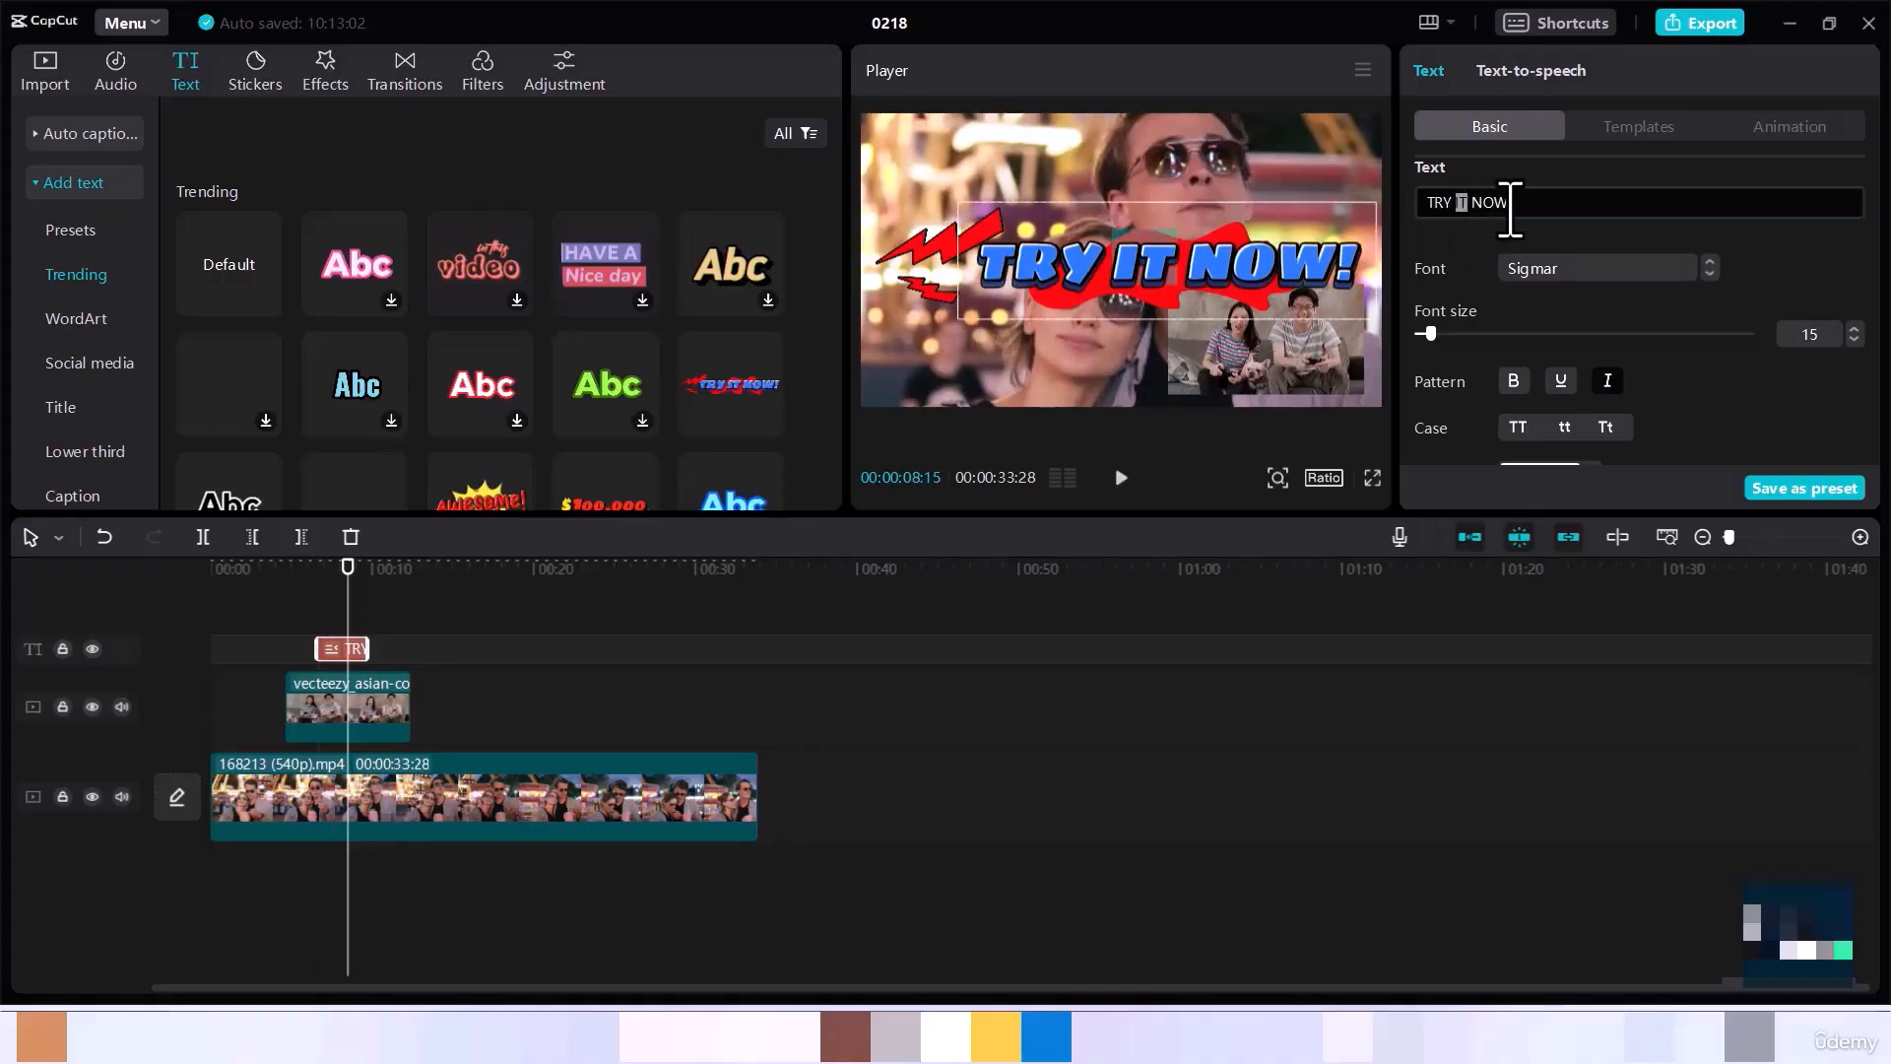
pyautogui.moveTo(1524, 202); pyautogui.dragTo(1421, 213)
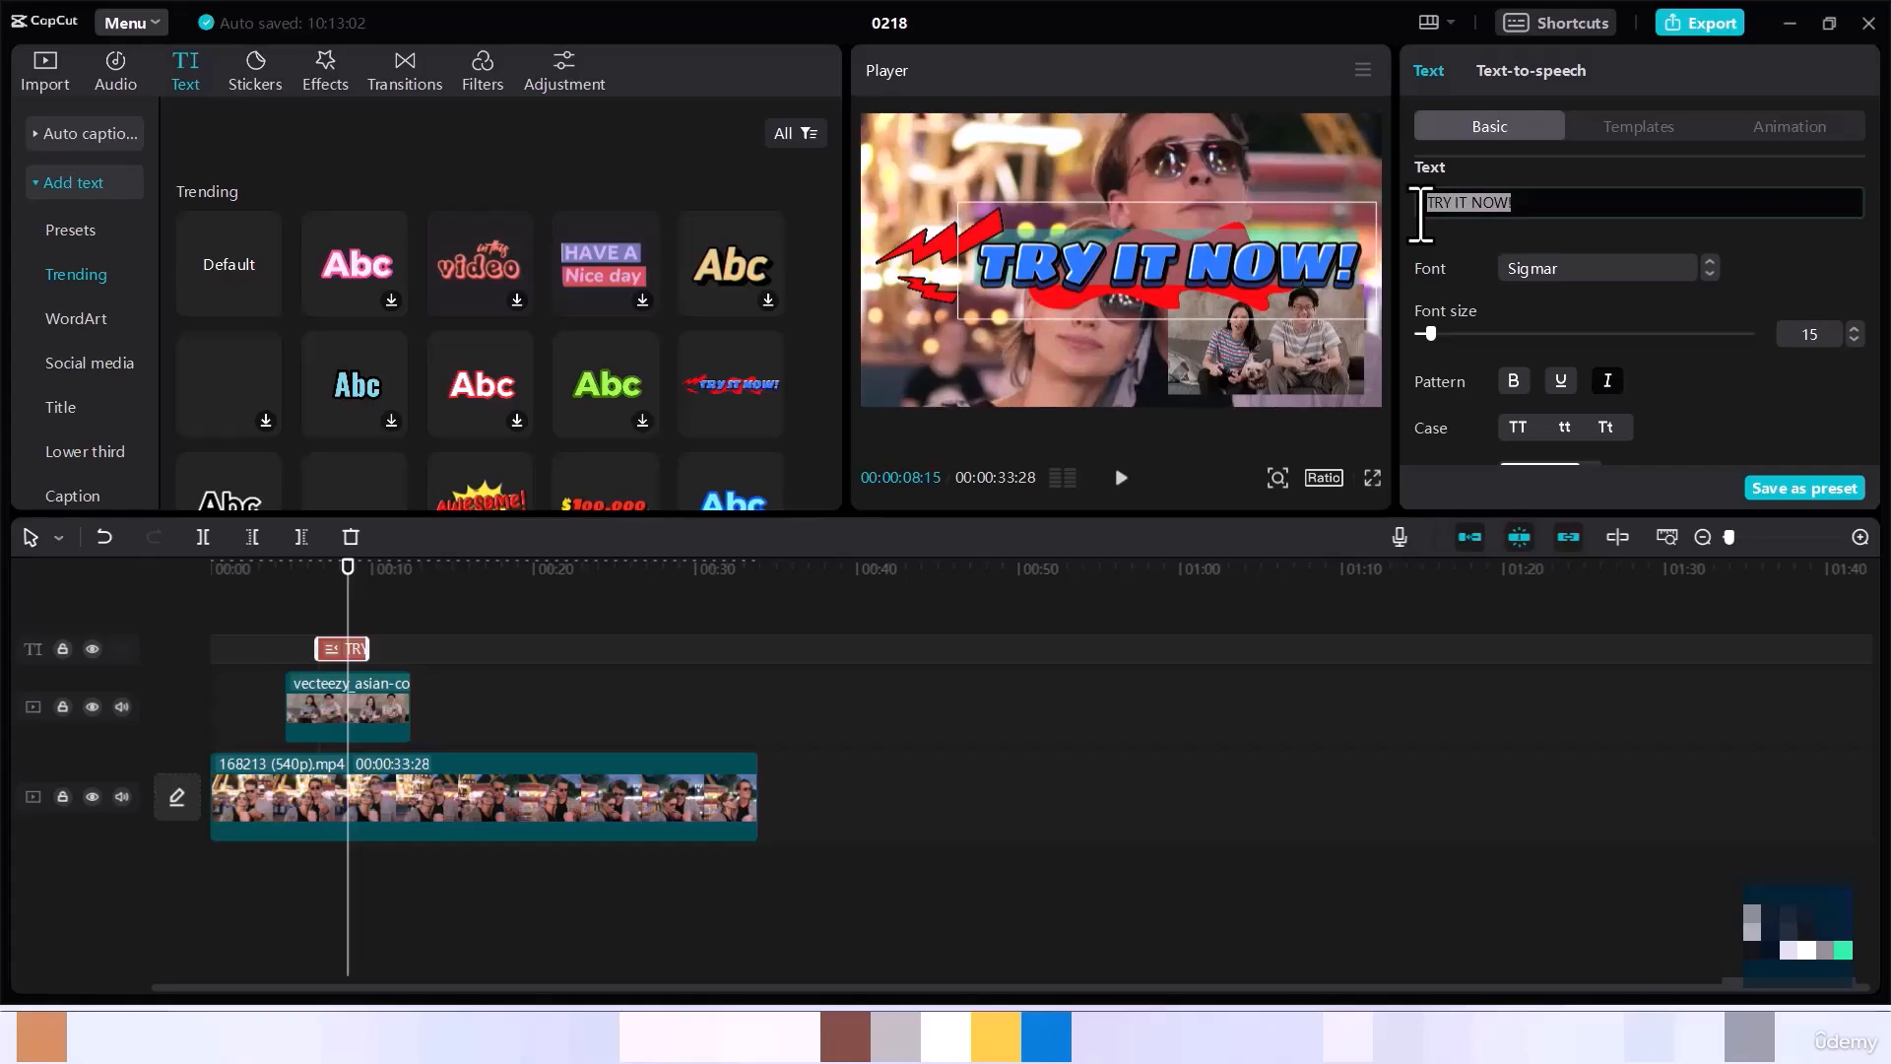
pyautogui.write('up')
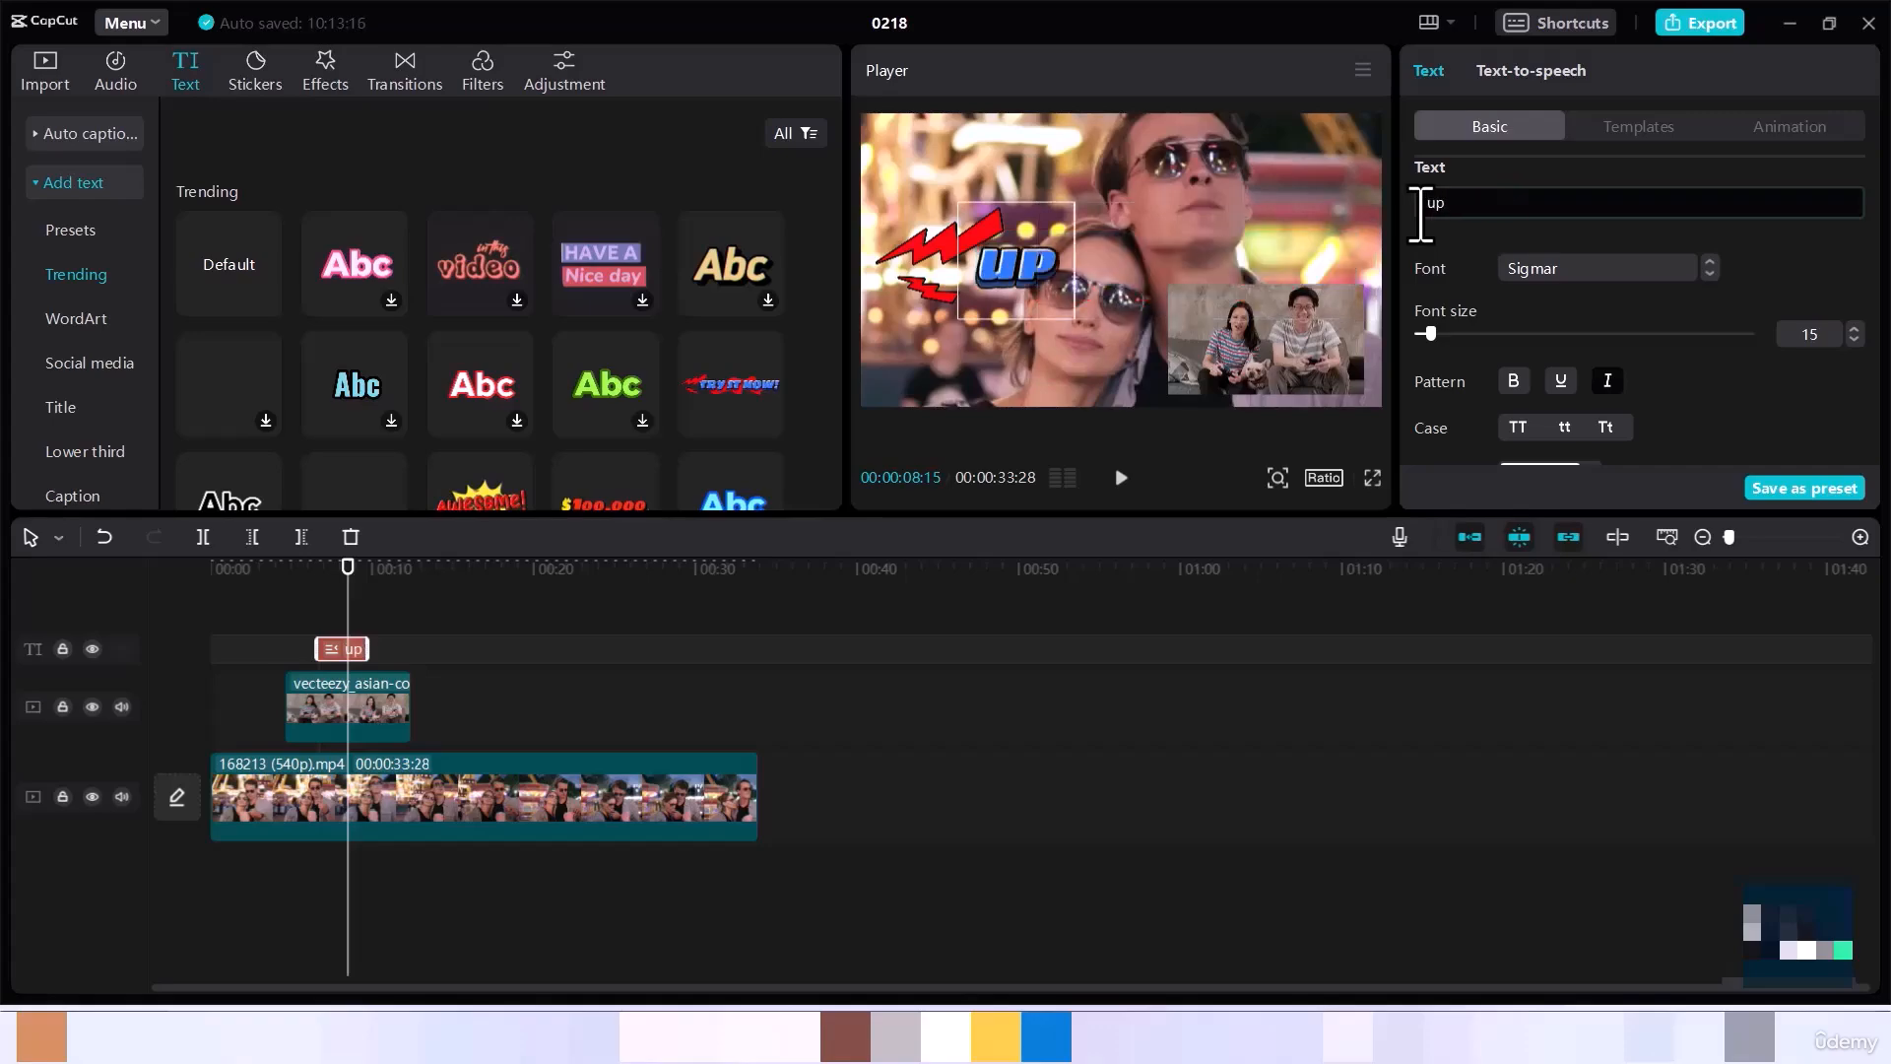
pyautogui.press('BackSpace')
pyautogui.press('BackSpace')
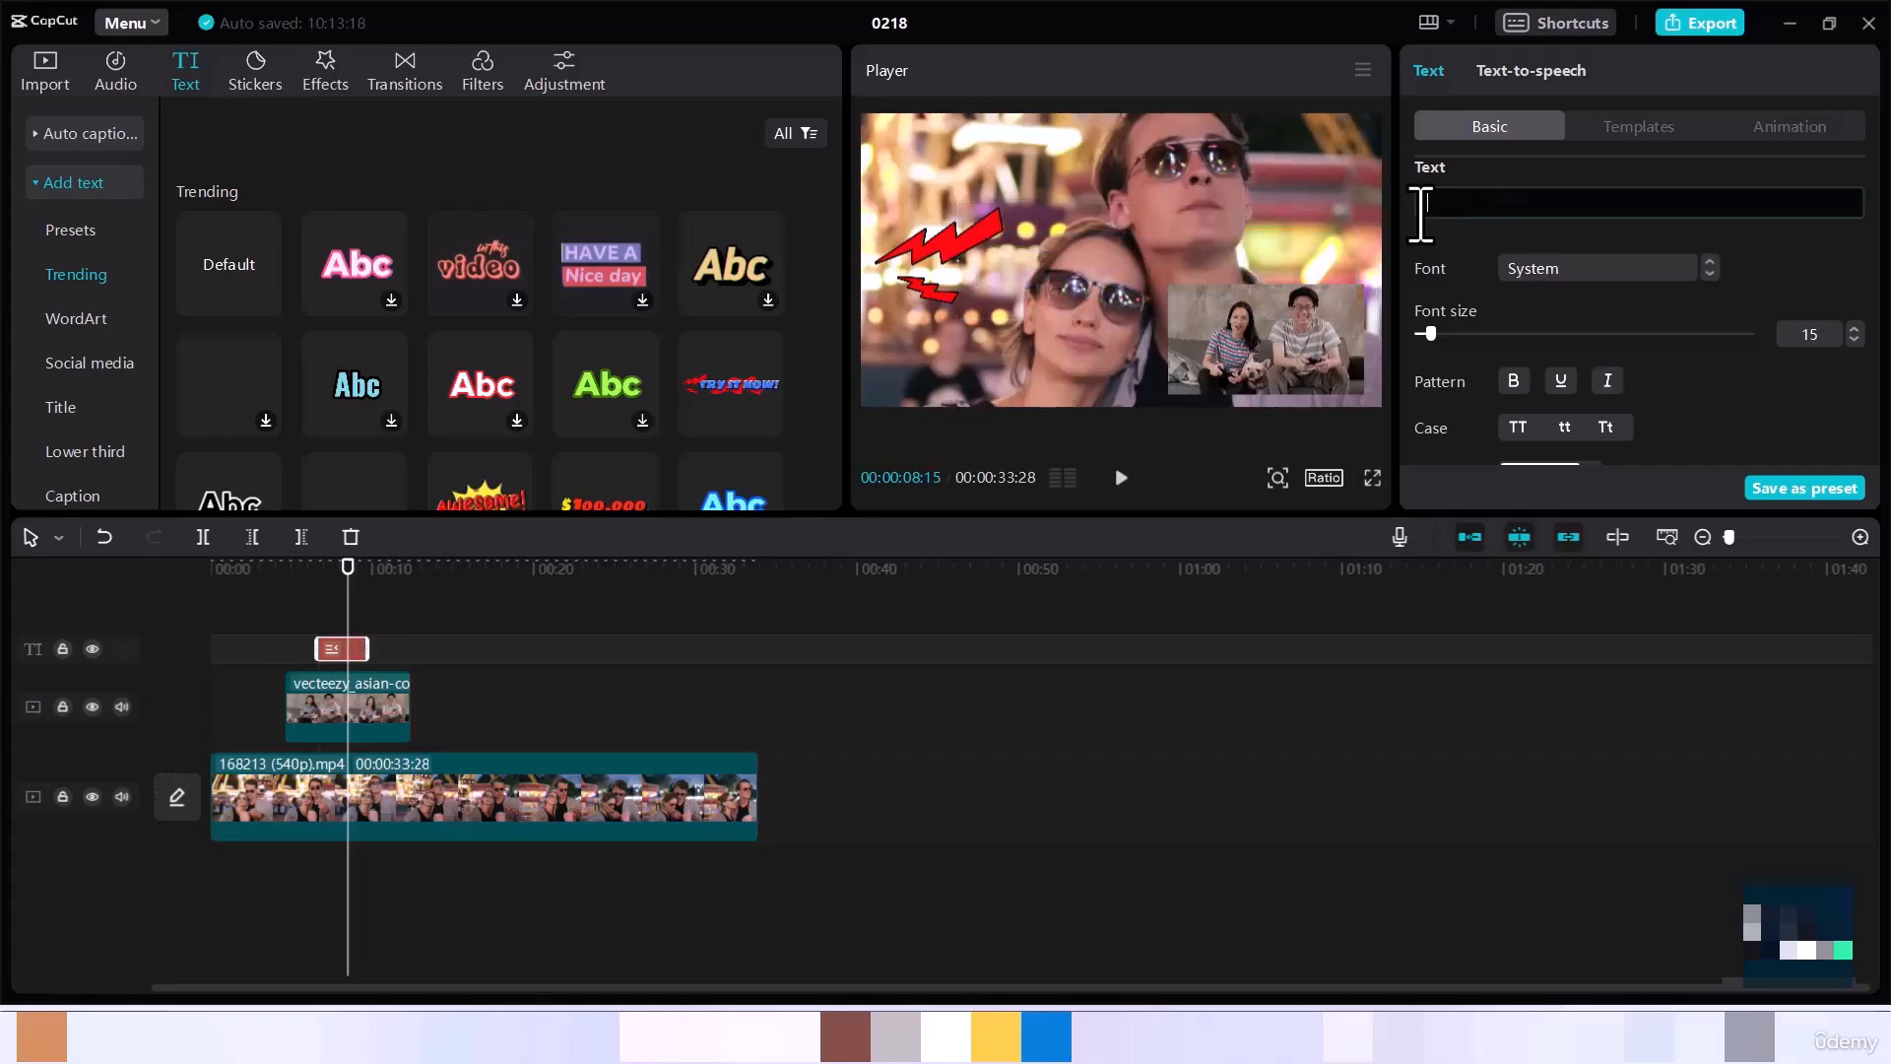
pyautogui.write('Up')
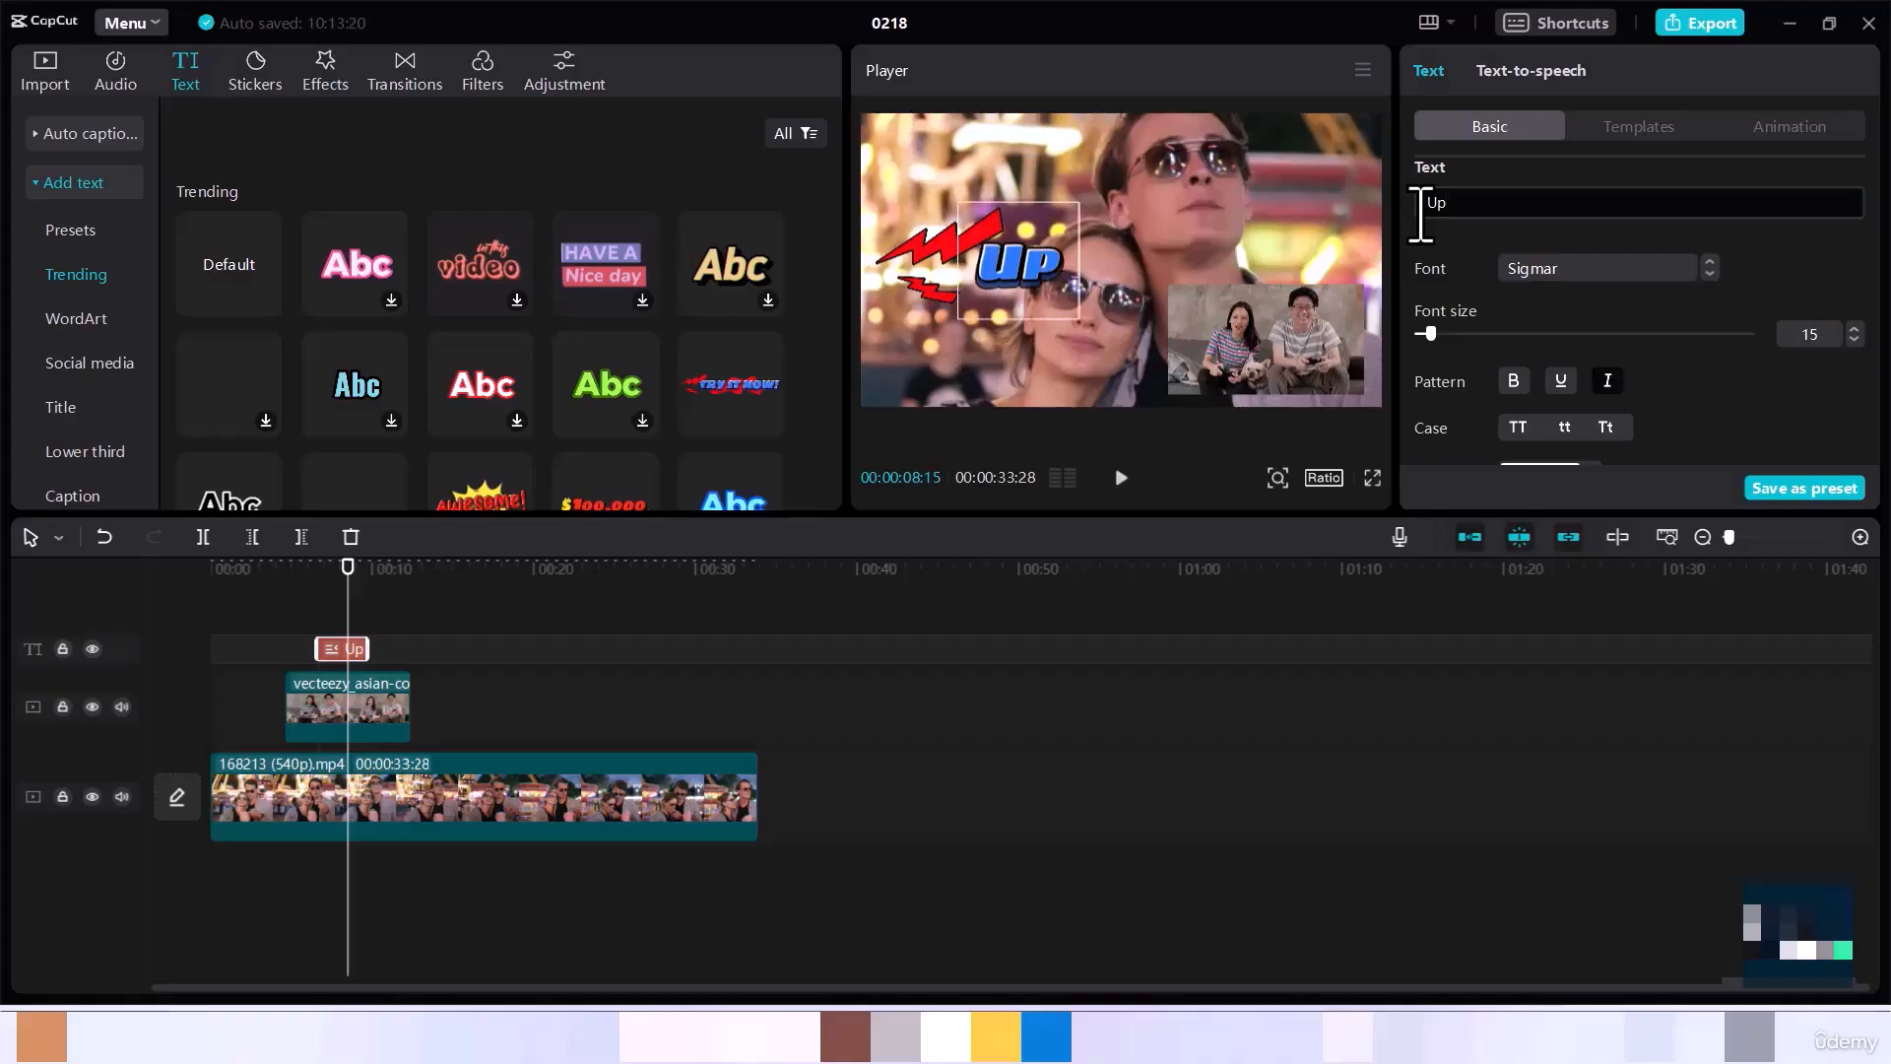
pyautogui.write(' Next')
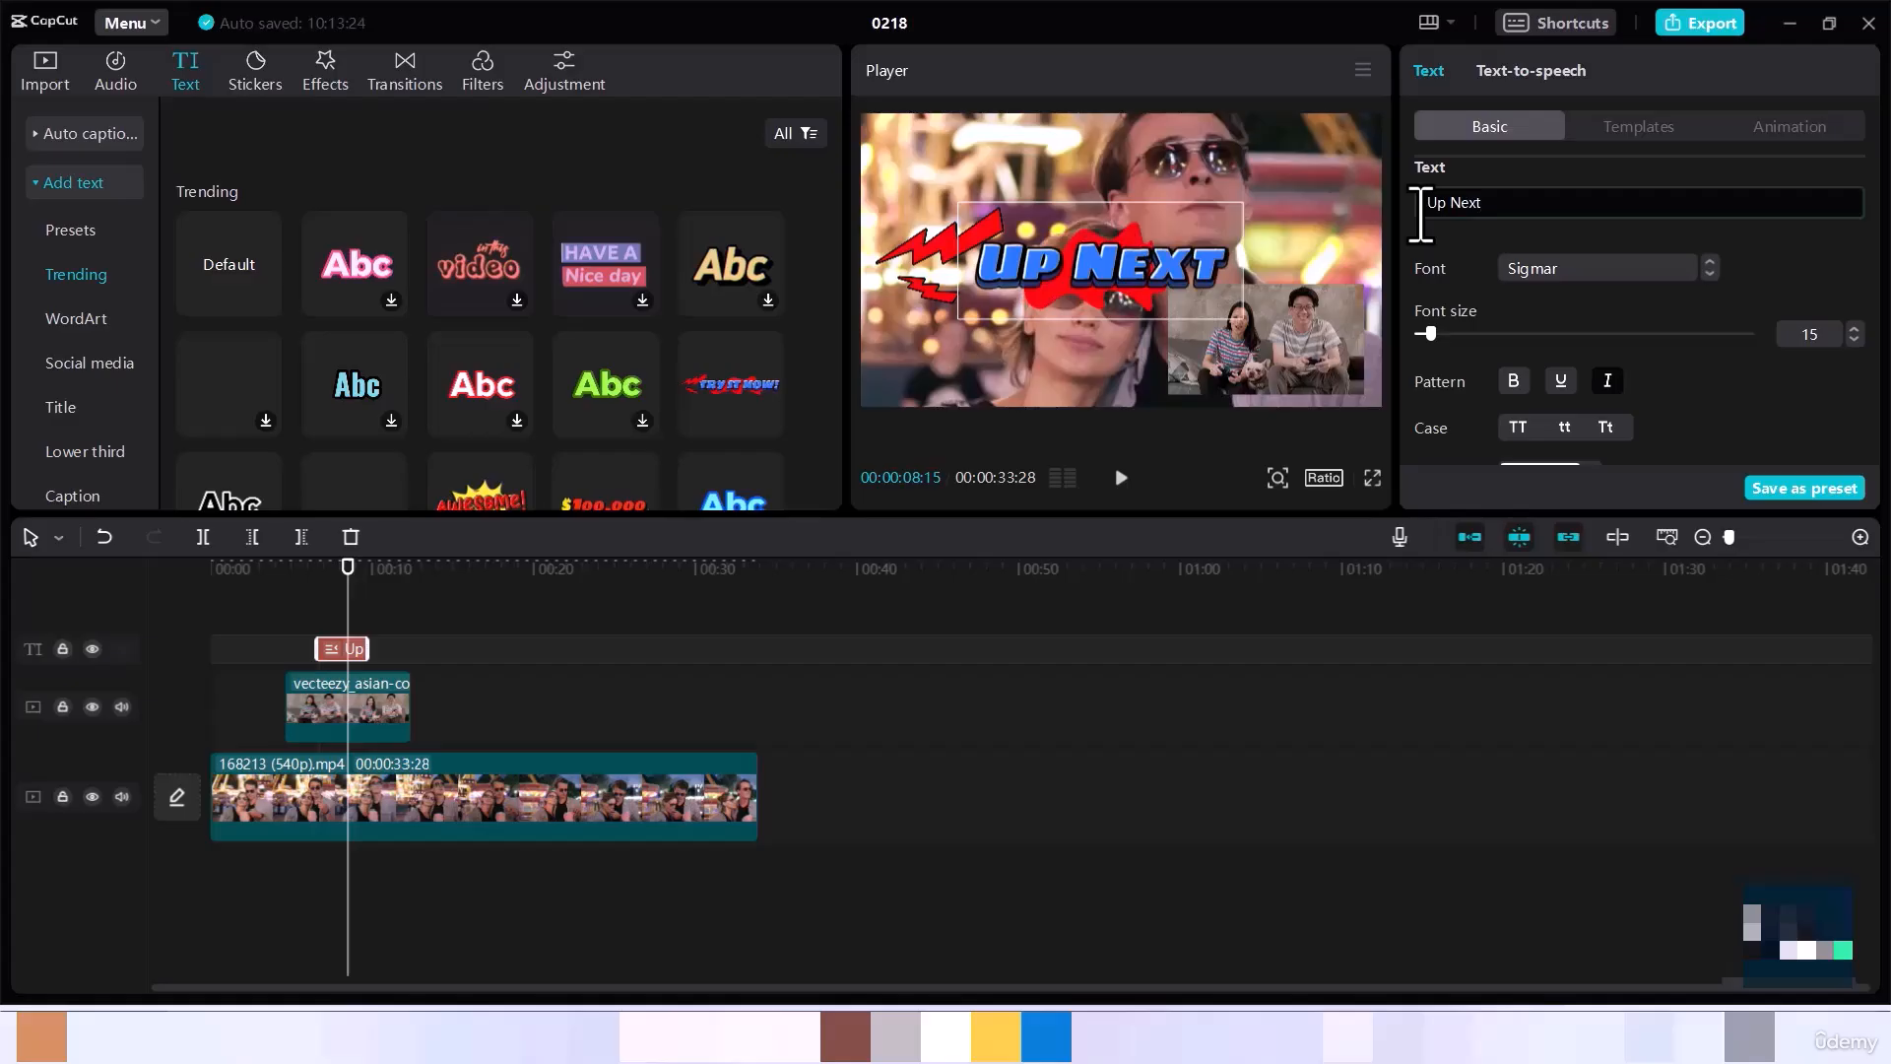
# - Reduce the "Up Next" title's font size to 6 and move it just above the overlay video, at about X 2082, Y 0
pyautogui.moveTo(1432, 335); pyautogui.dragTo(1421, 335)
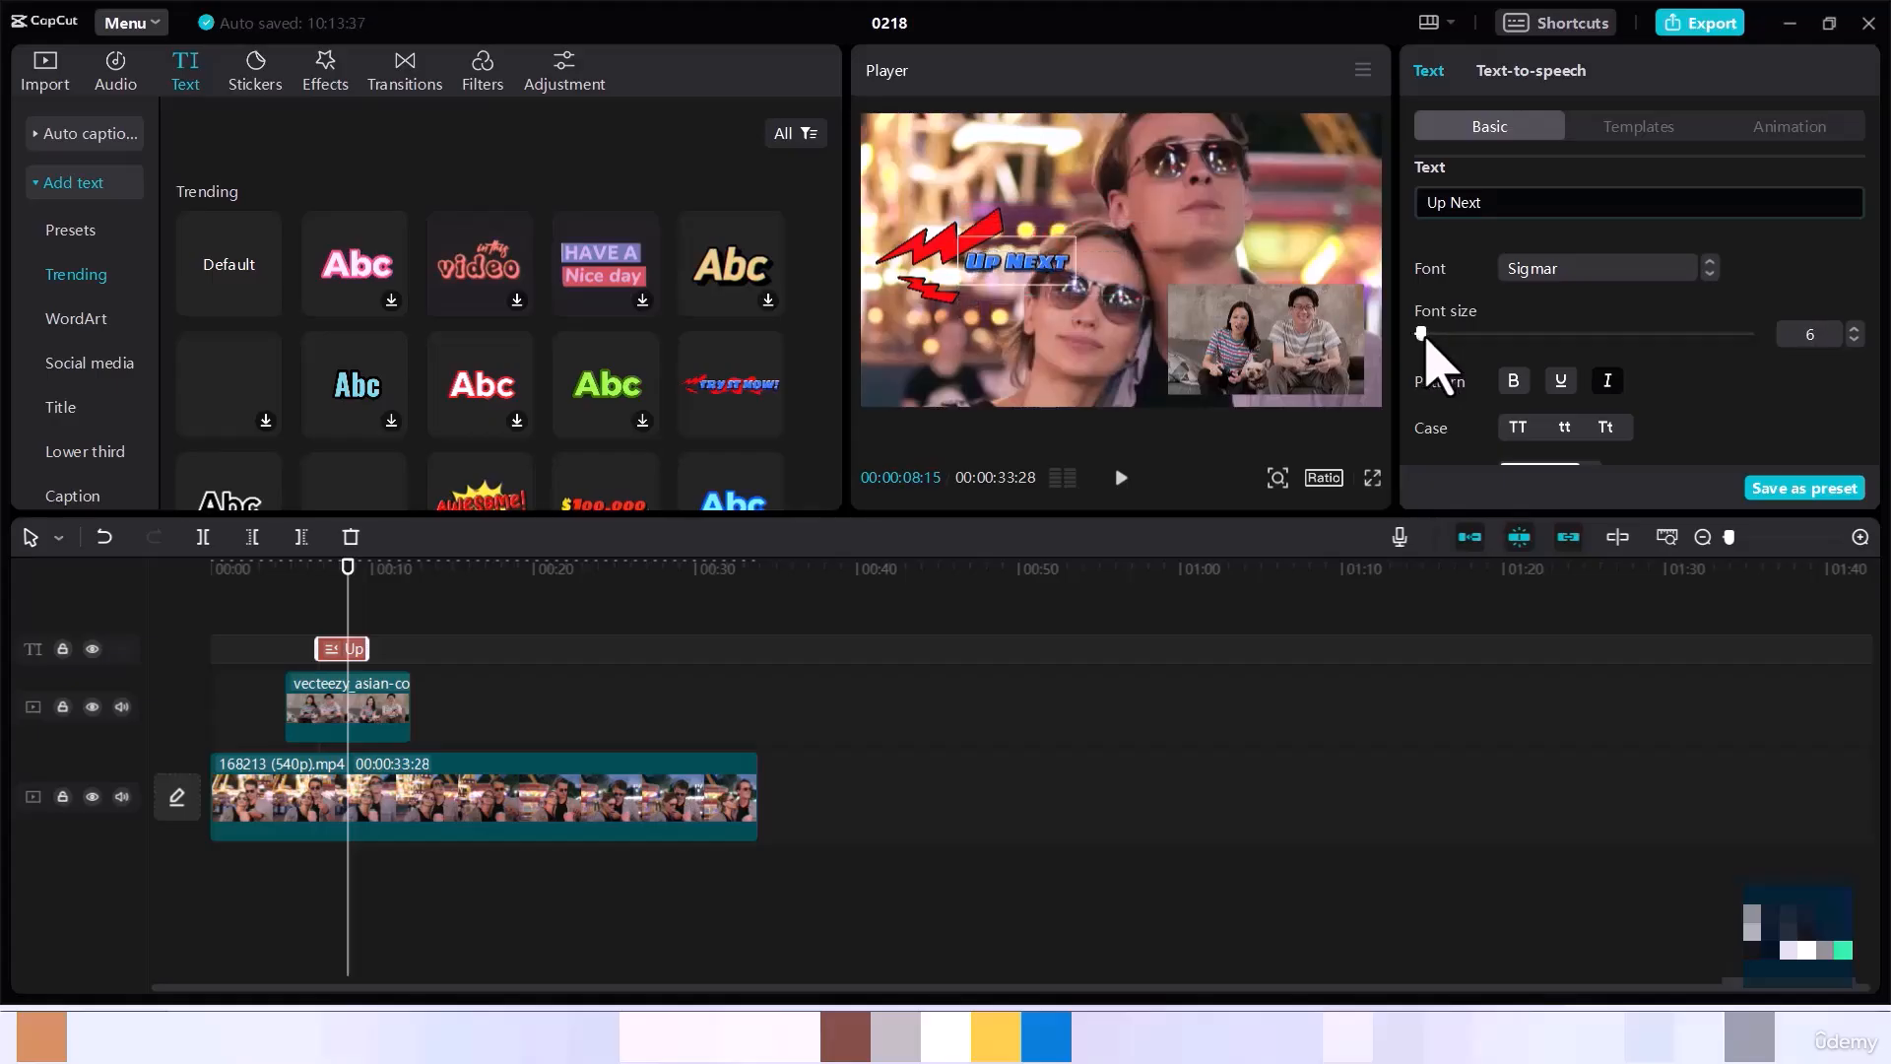
pyautogui.moveTo(1009, 268); pyautogui.dragTo(1291, 267)
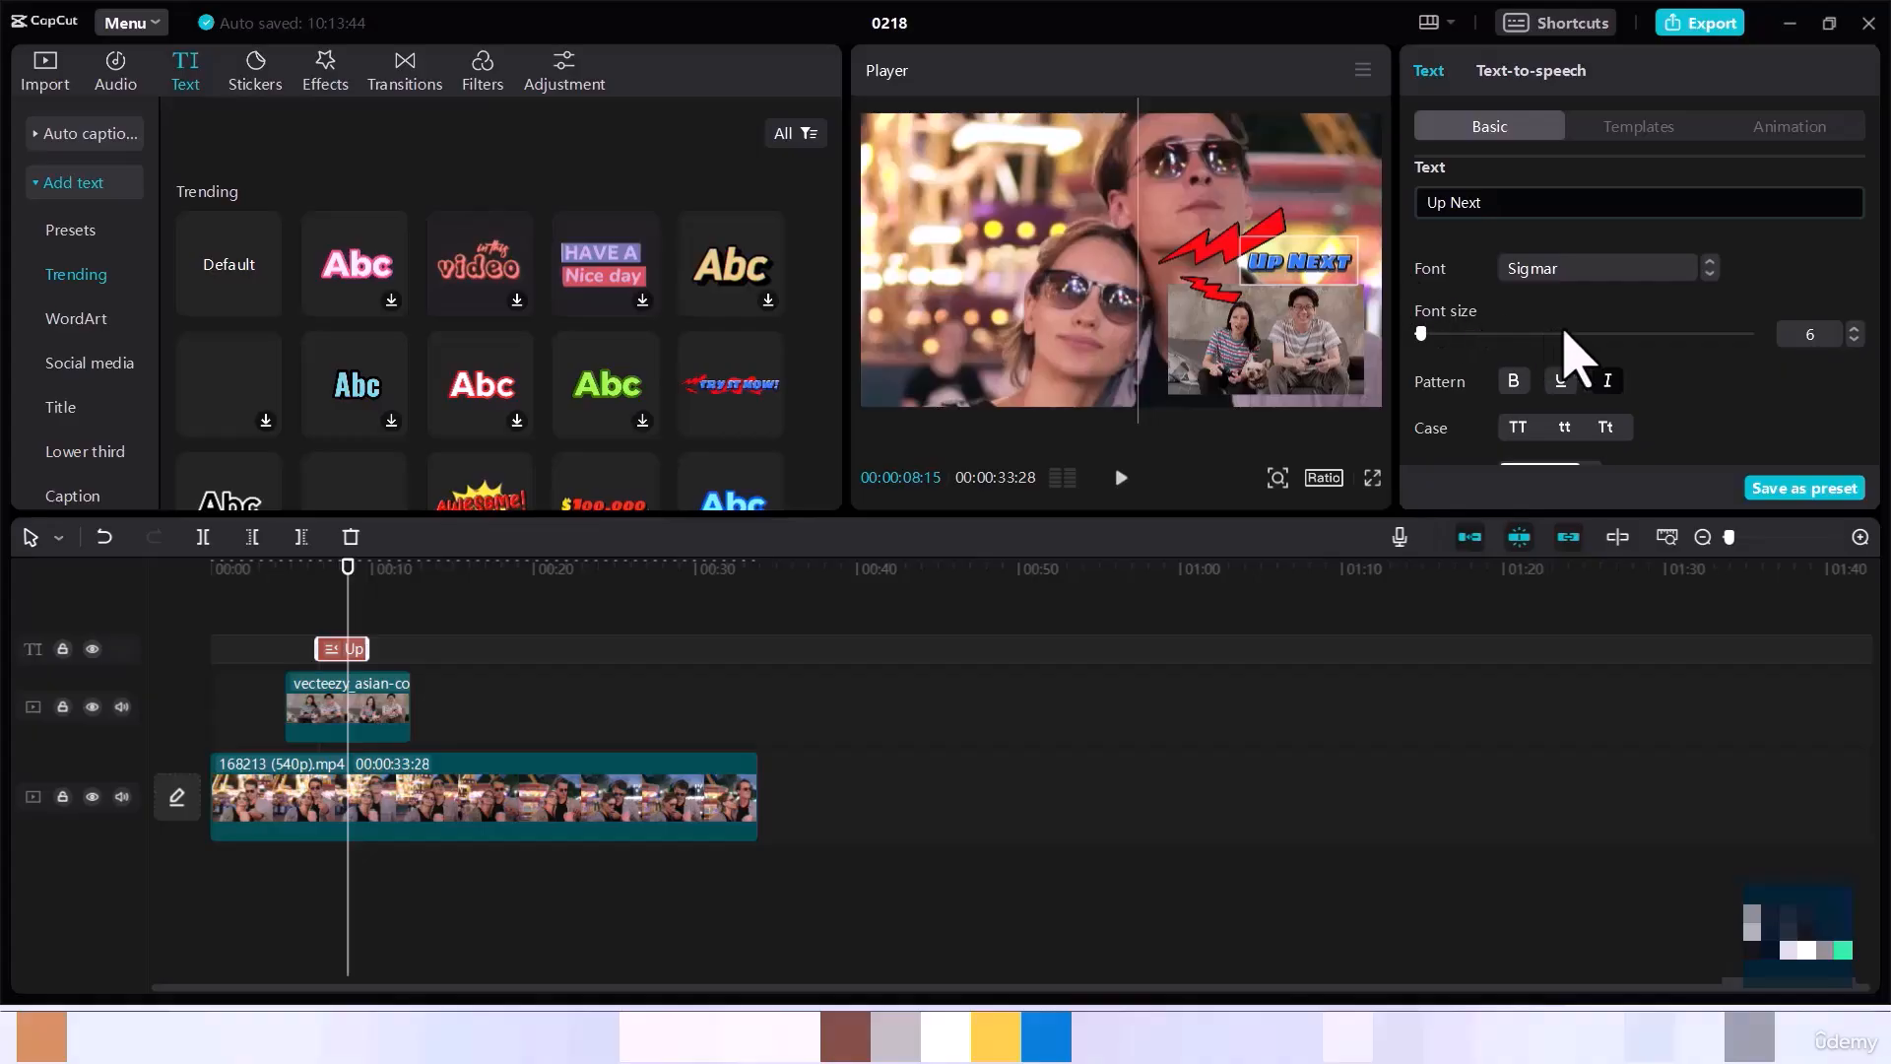
pyautogui.scroll(-15, 1564, 345)
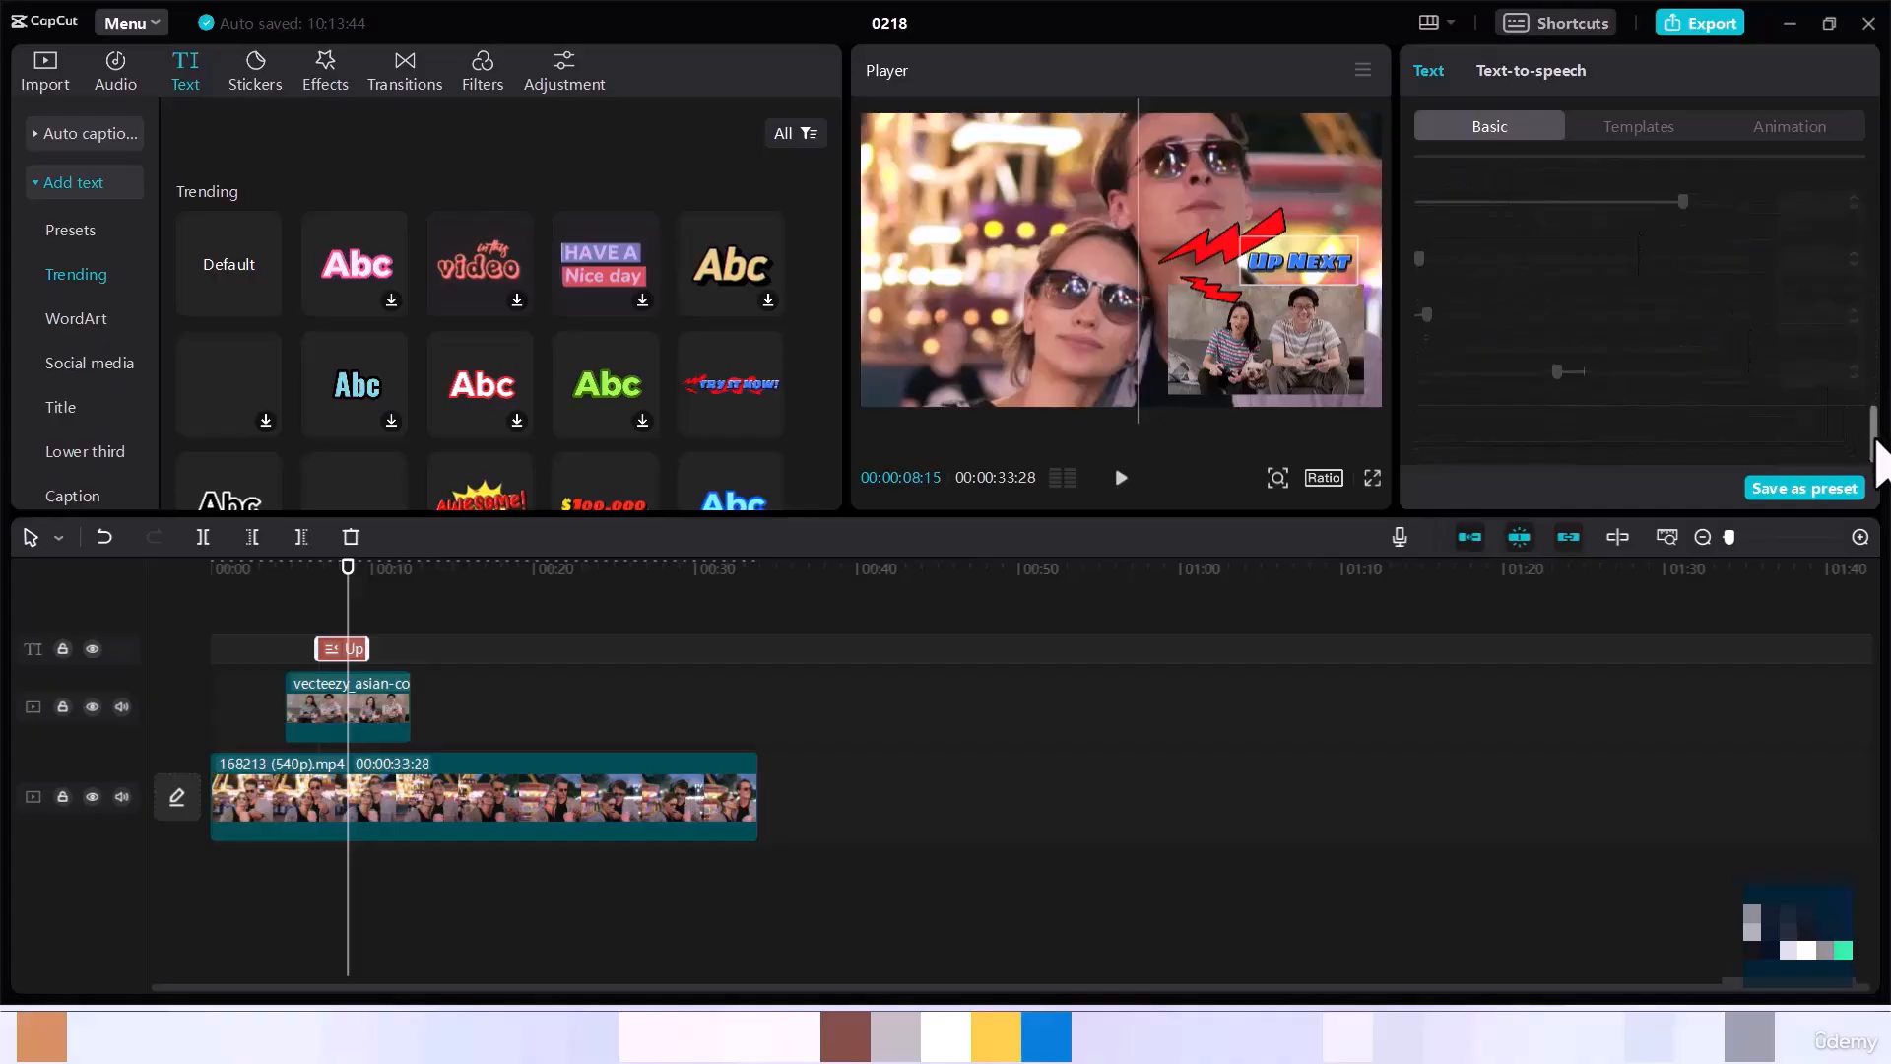
pyautogui.moveTo(1876, 437)
pyautogui.mouseDown()
pyautogui.moveTo(1868, 206)
pyautogui.moveTo(1874, 330)
pyautogui.mouseUp()
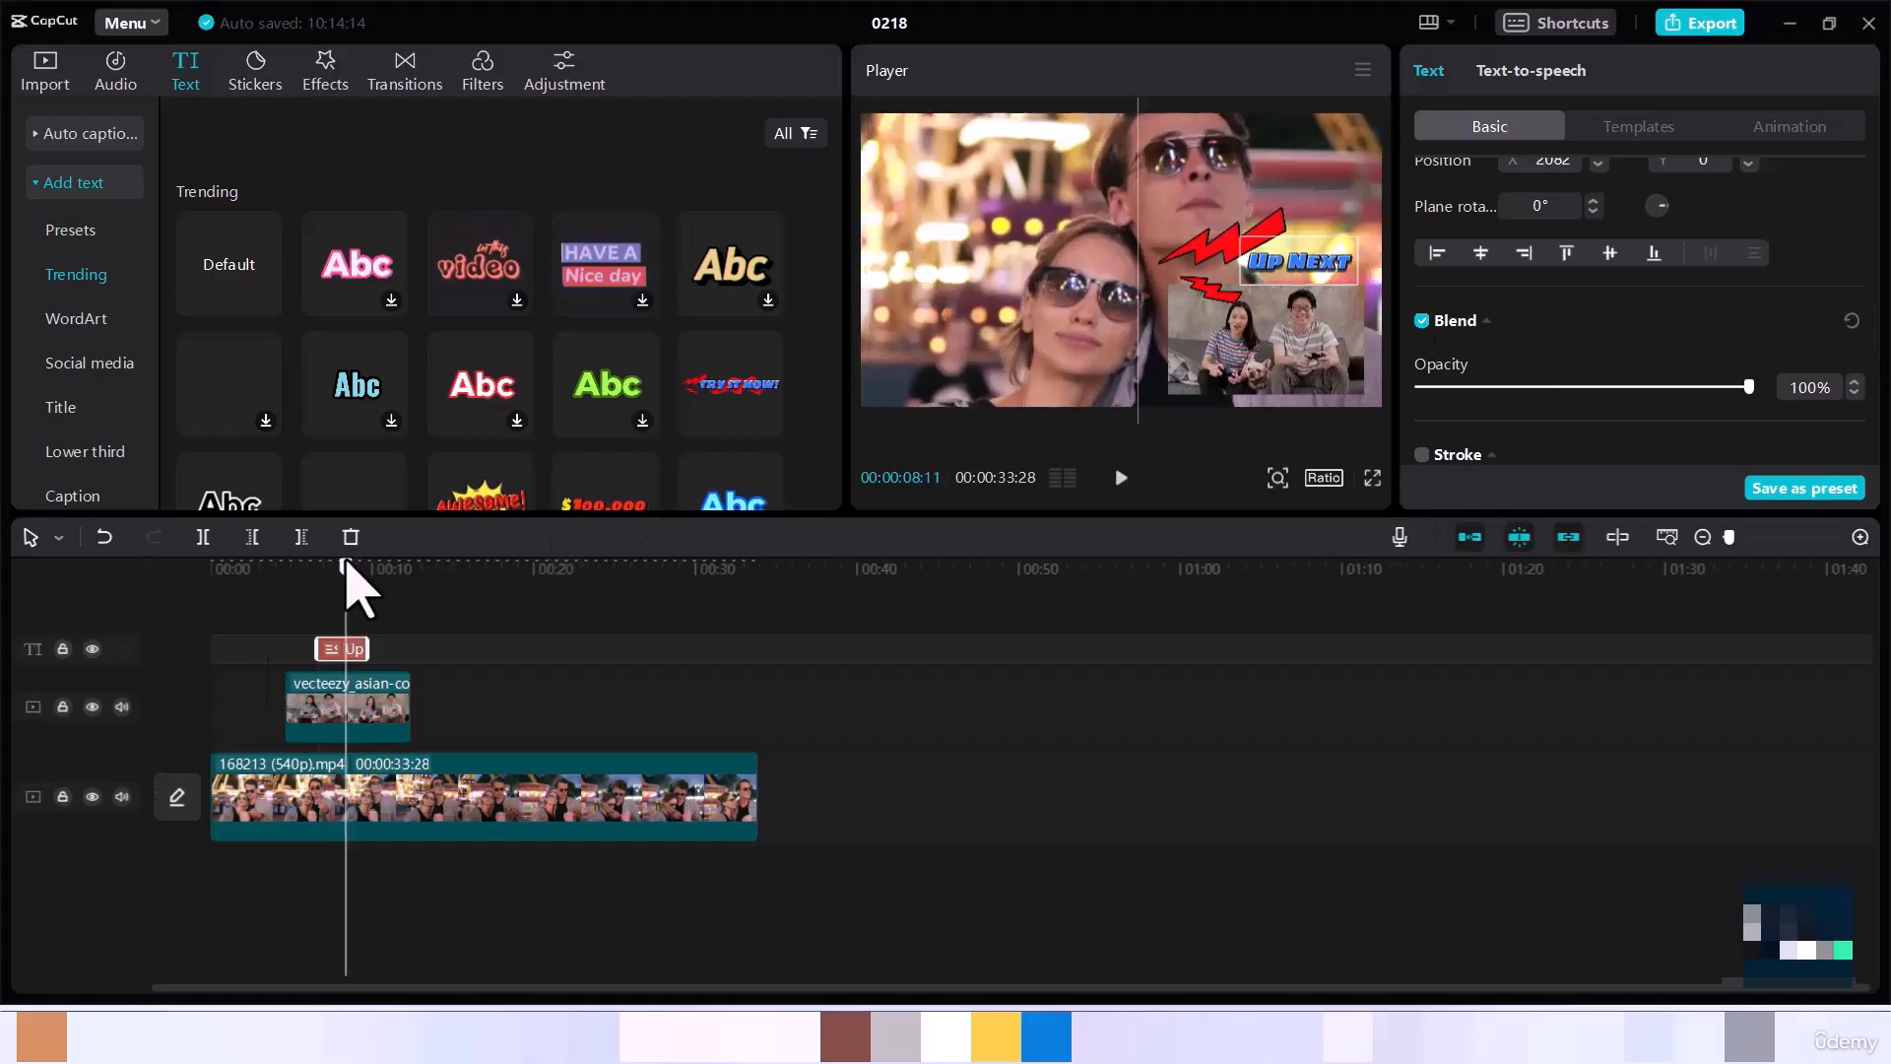
# - Add a position keyframe at the overlay clip's start, 00:00:04:19, with the clip moved below the frame to about X 1143, Y -1487
pyautogui.moveTo(350, 565); pyautogui.dragTo(288, 591)
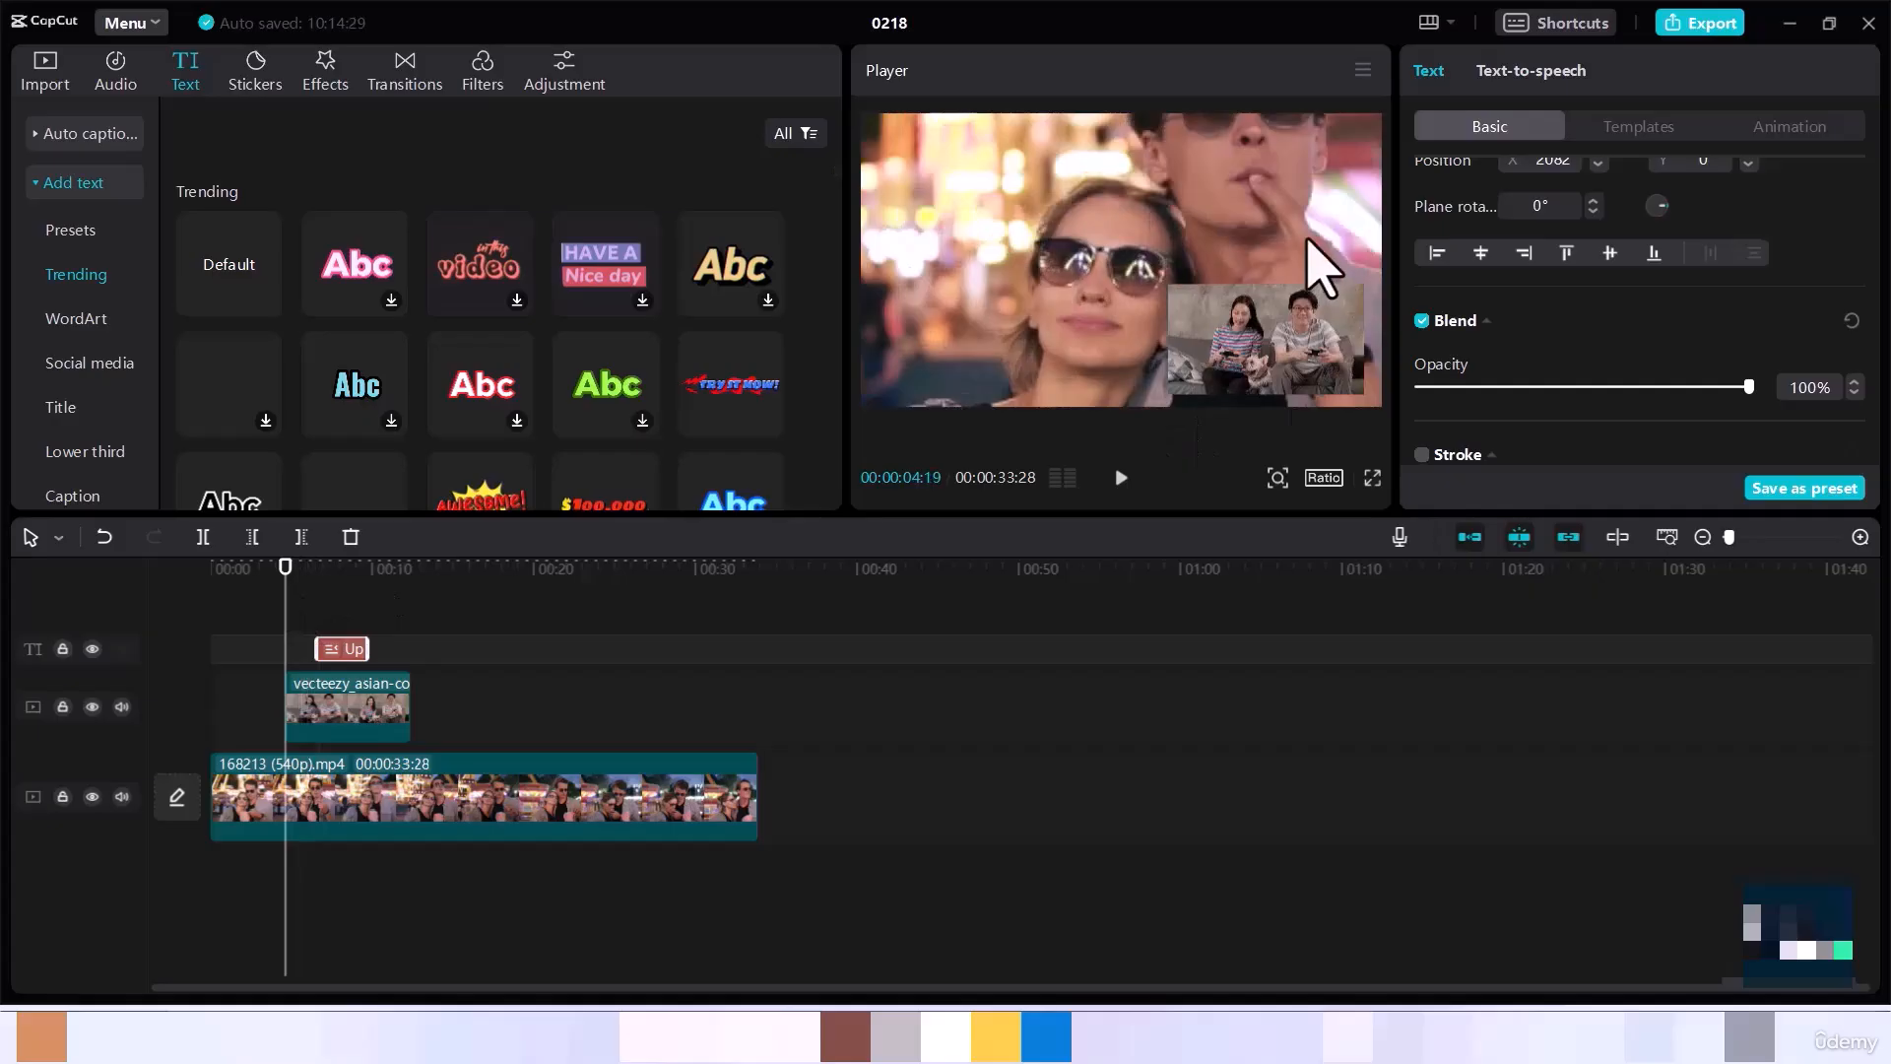
pyautogui.click(316, 721)
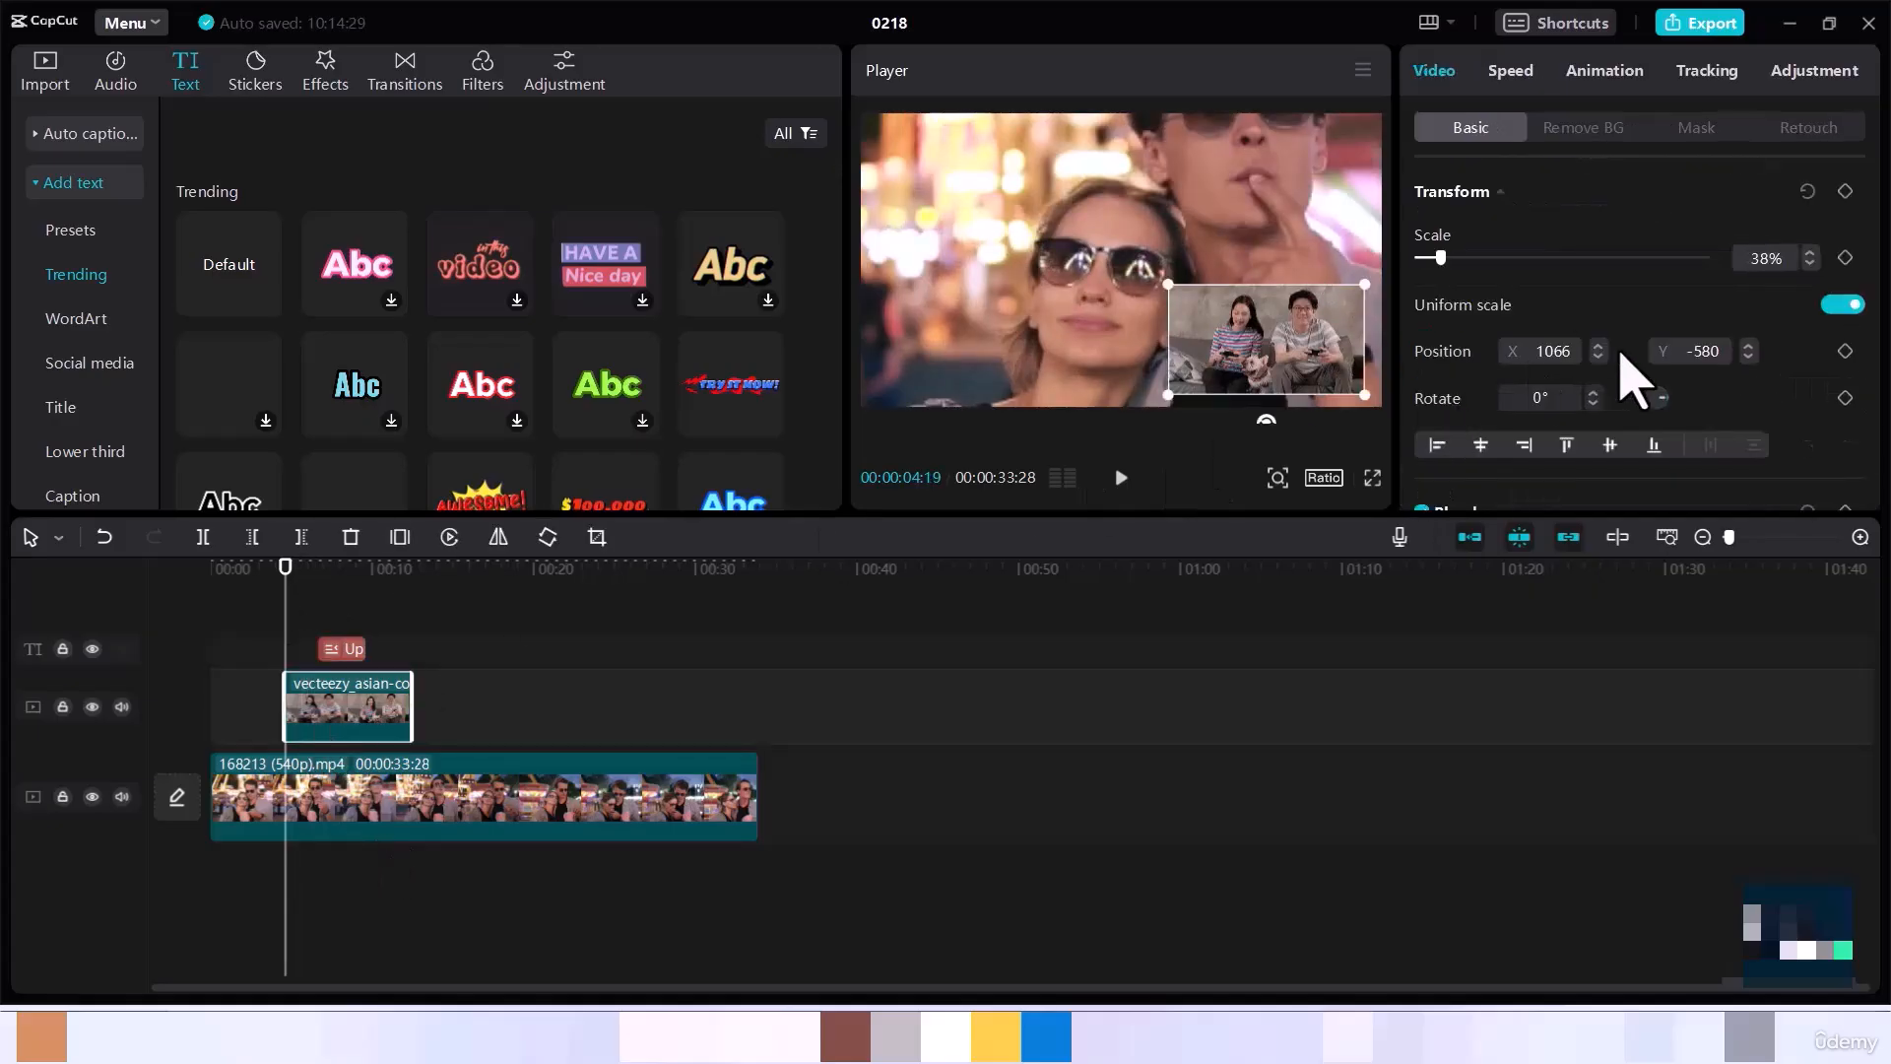
pyautogui.click(1845, 351)
pyautogui.moveTo(1265, 361); pyautogui.dragTo(1278, 424)
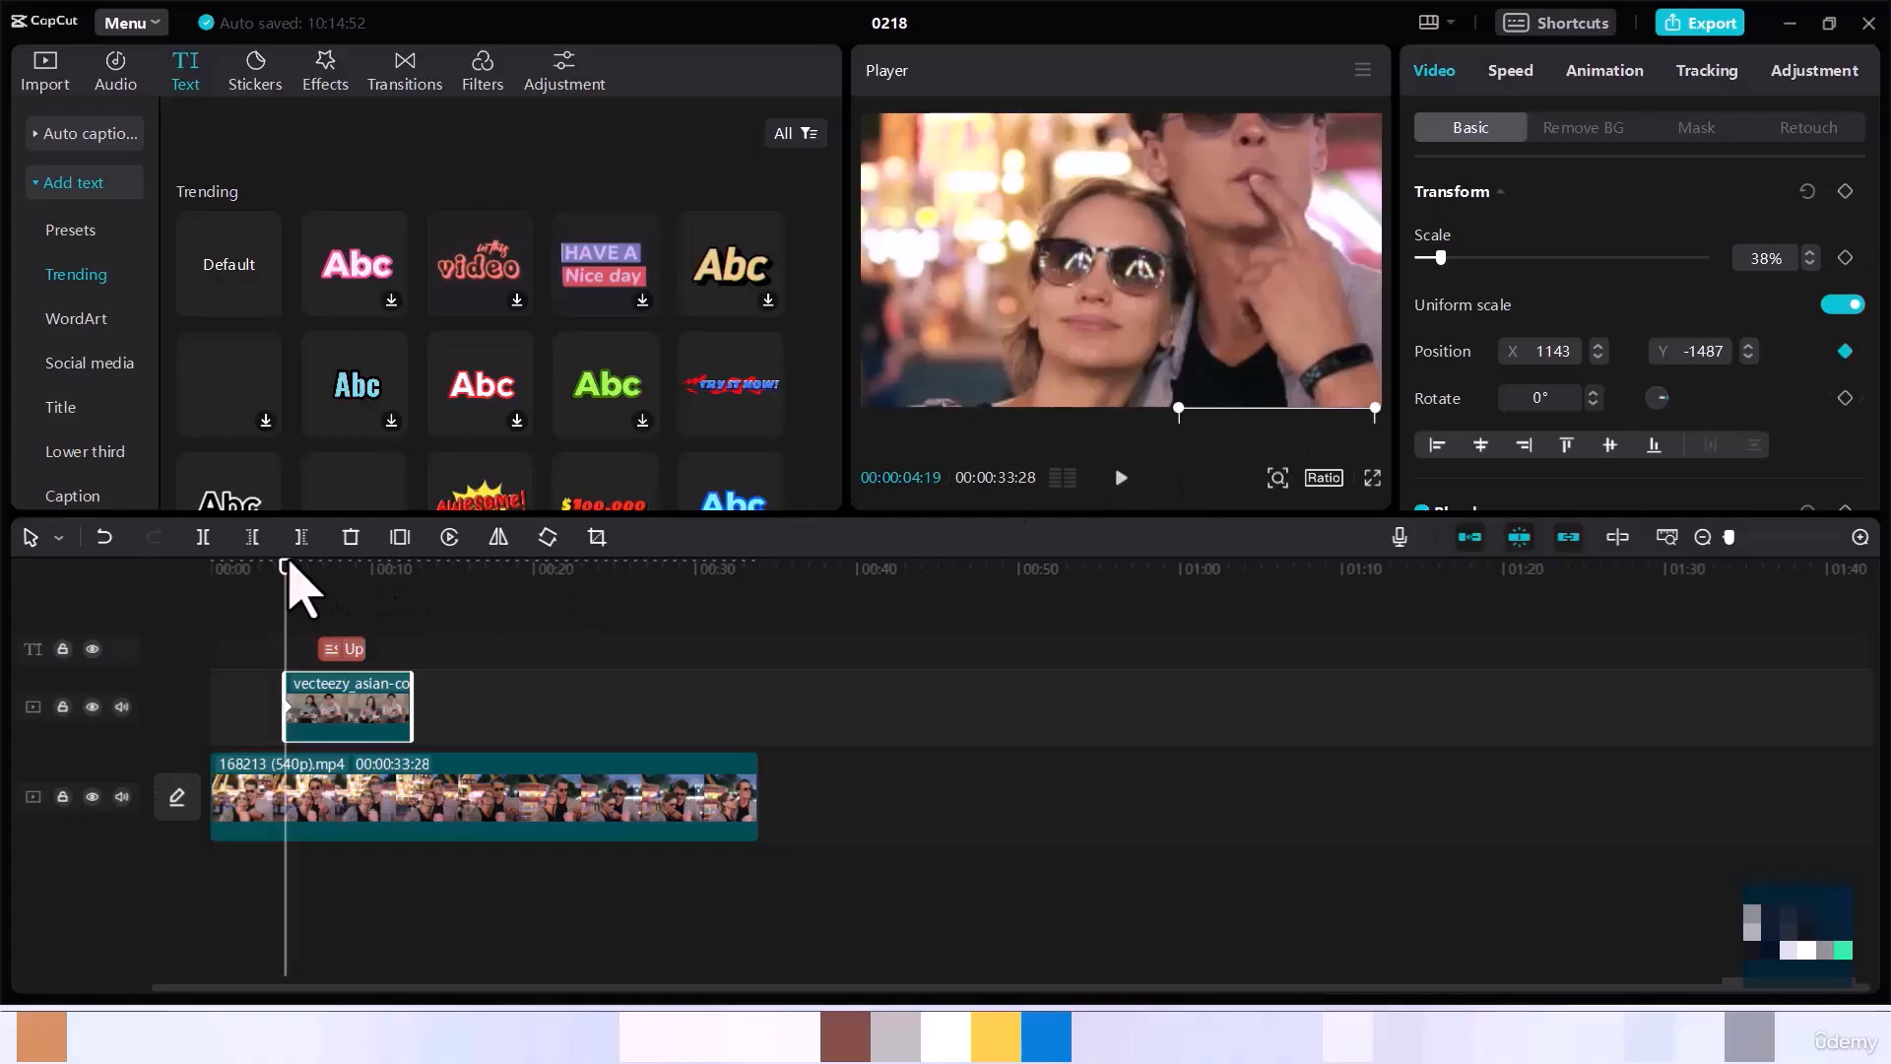
# - At 00:00:06:01, bring the overlay clip back into the frame at about X 1084, Y -590, and preview the slide-in
pyautogui.moveTo(286, 591); pyautogui.dragTo(309, 589)
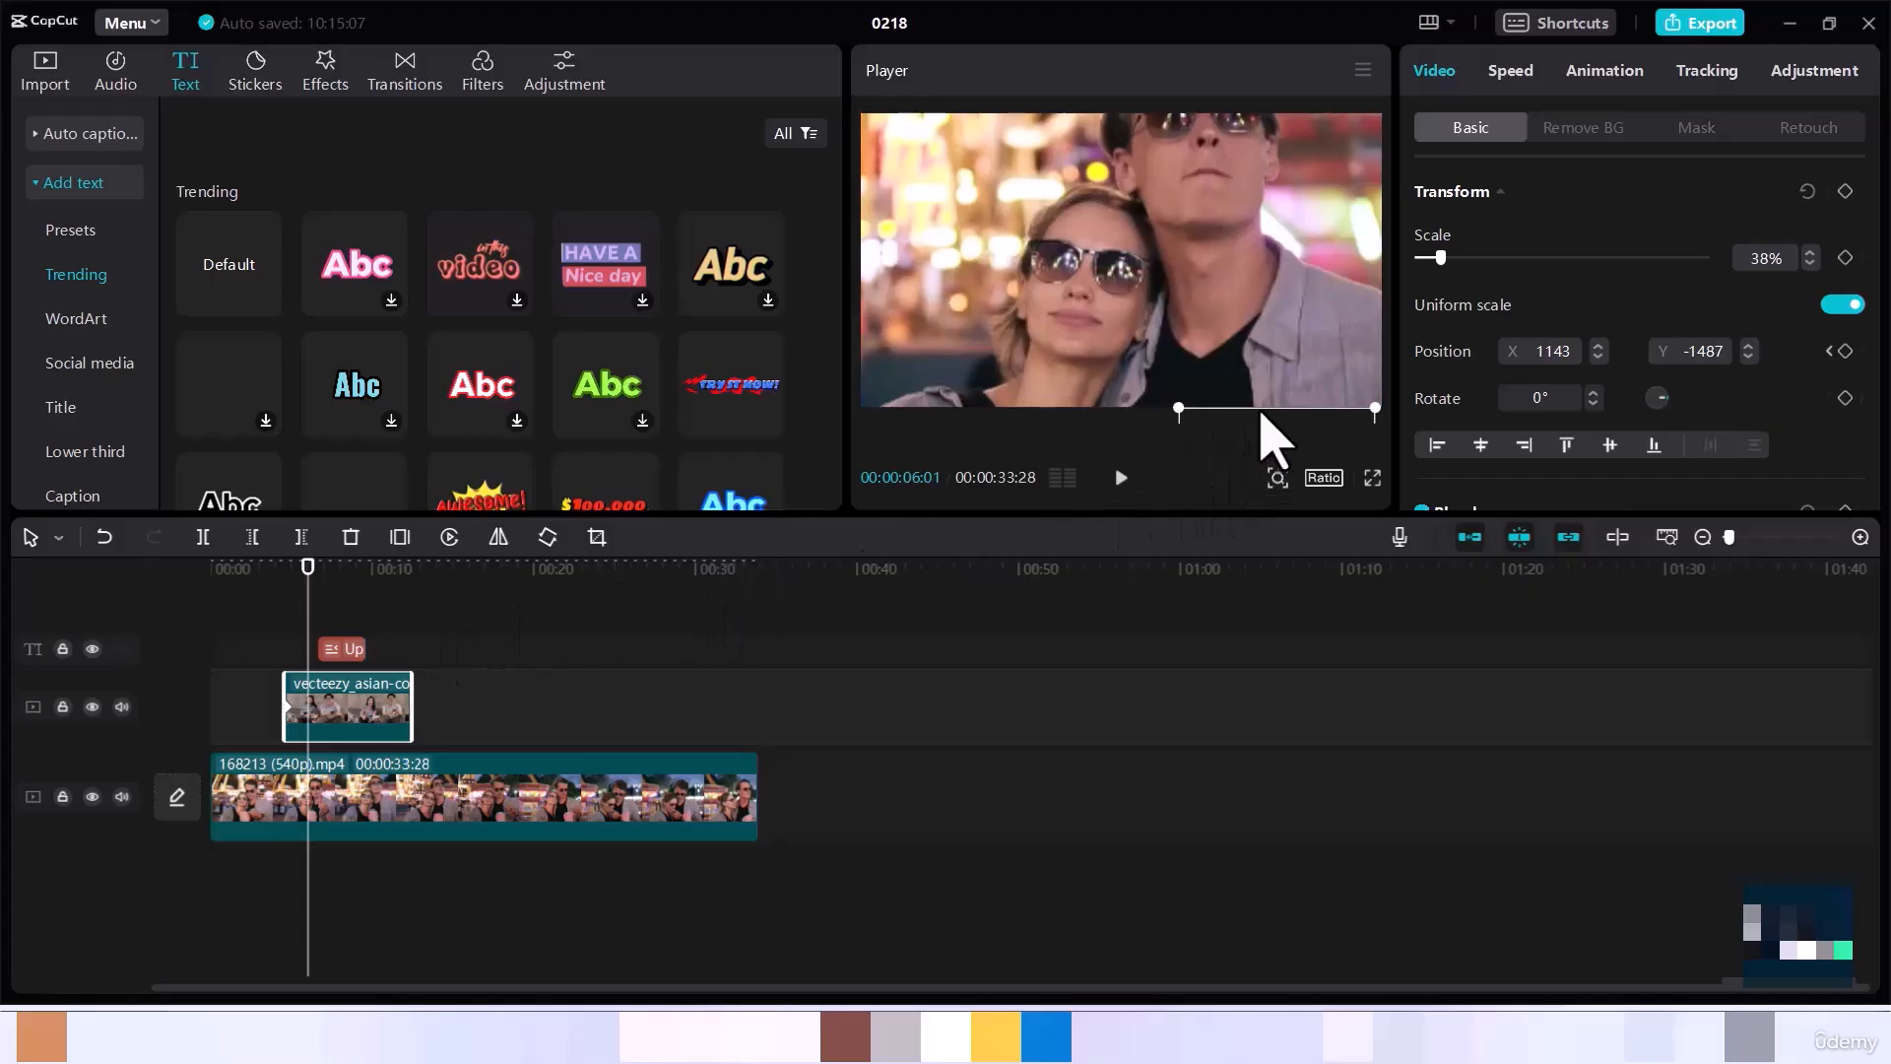
pyautogui.moveTo(1275, 438); pyautogui.dragTo(1251, 289)
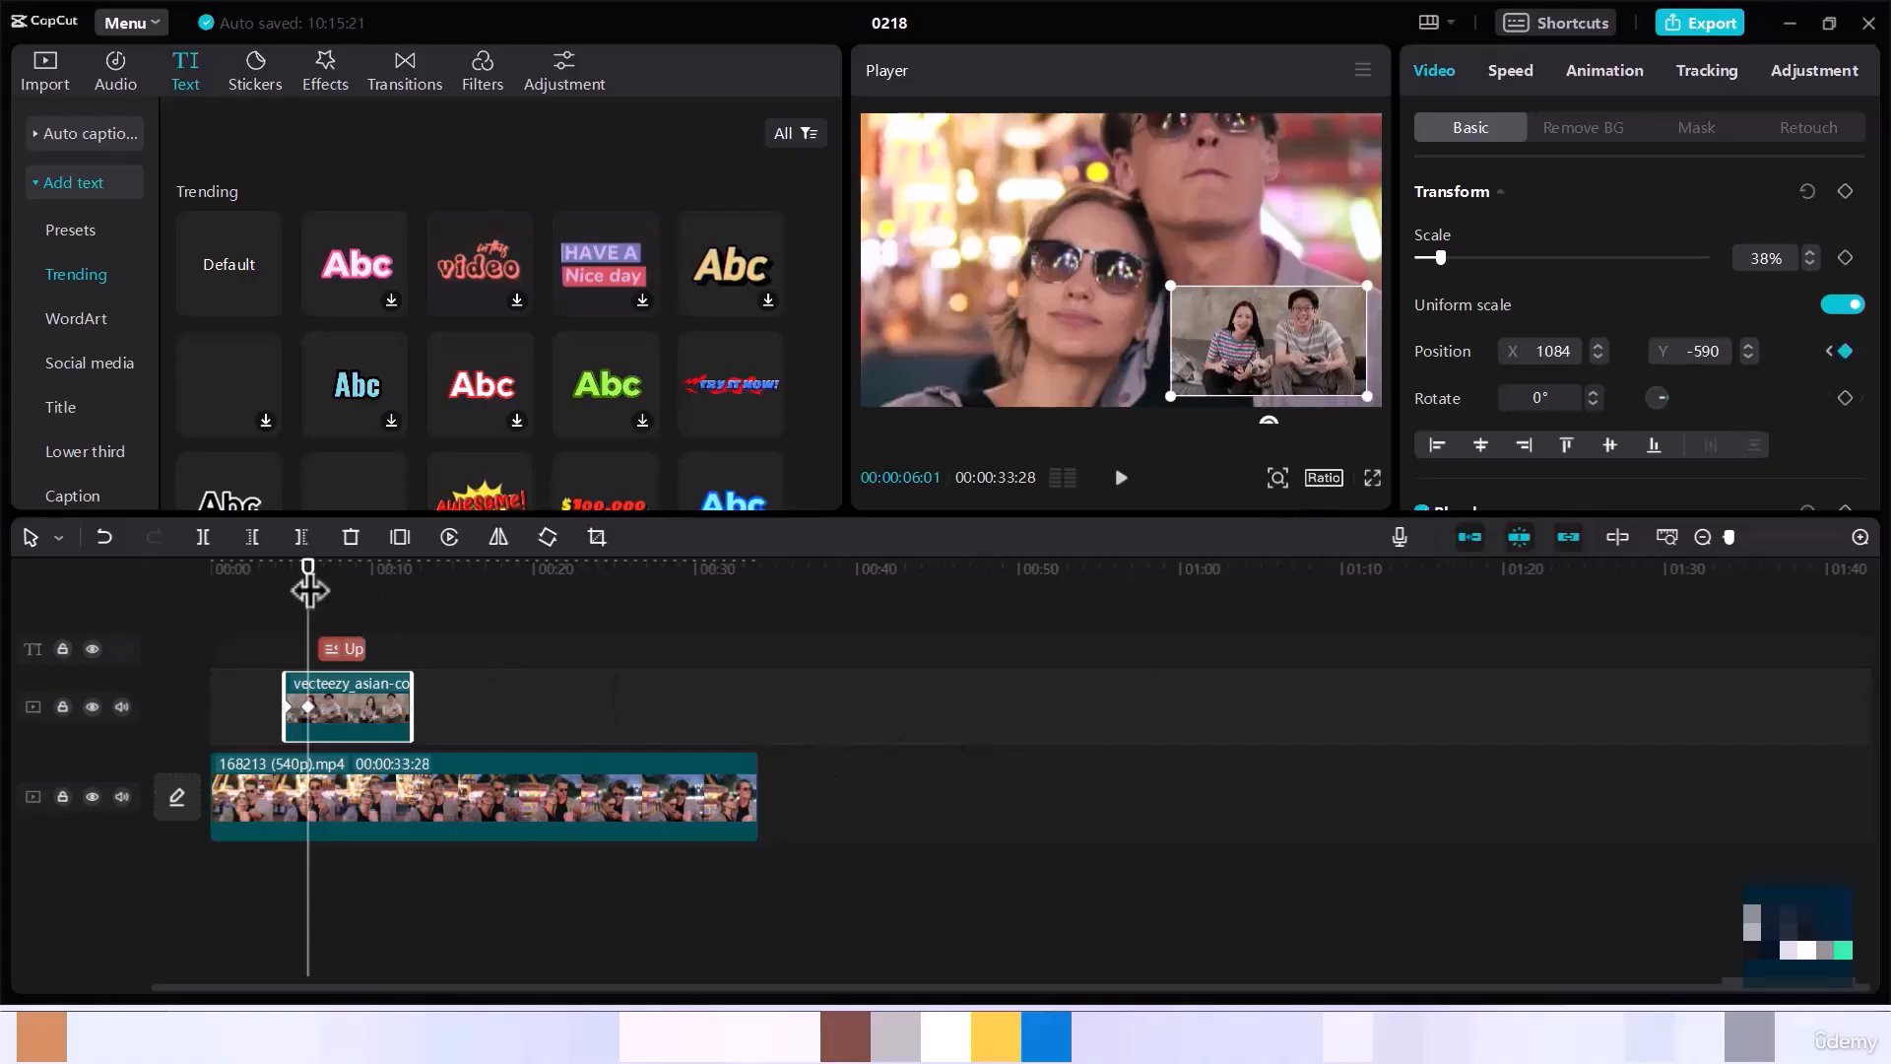
pyautogui.moveTo(309, 591); pyautogui.dragTo(274, 594)
pyautogui.press('space')
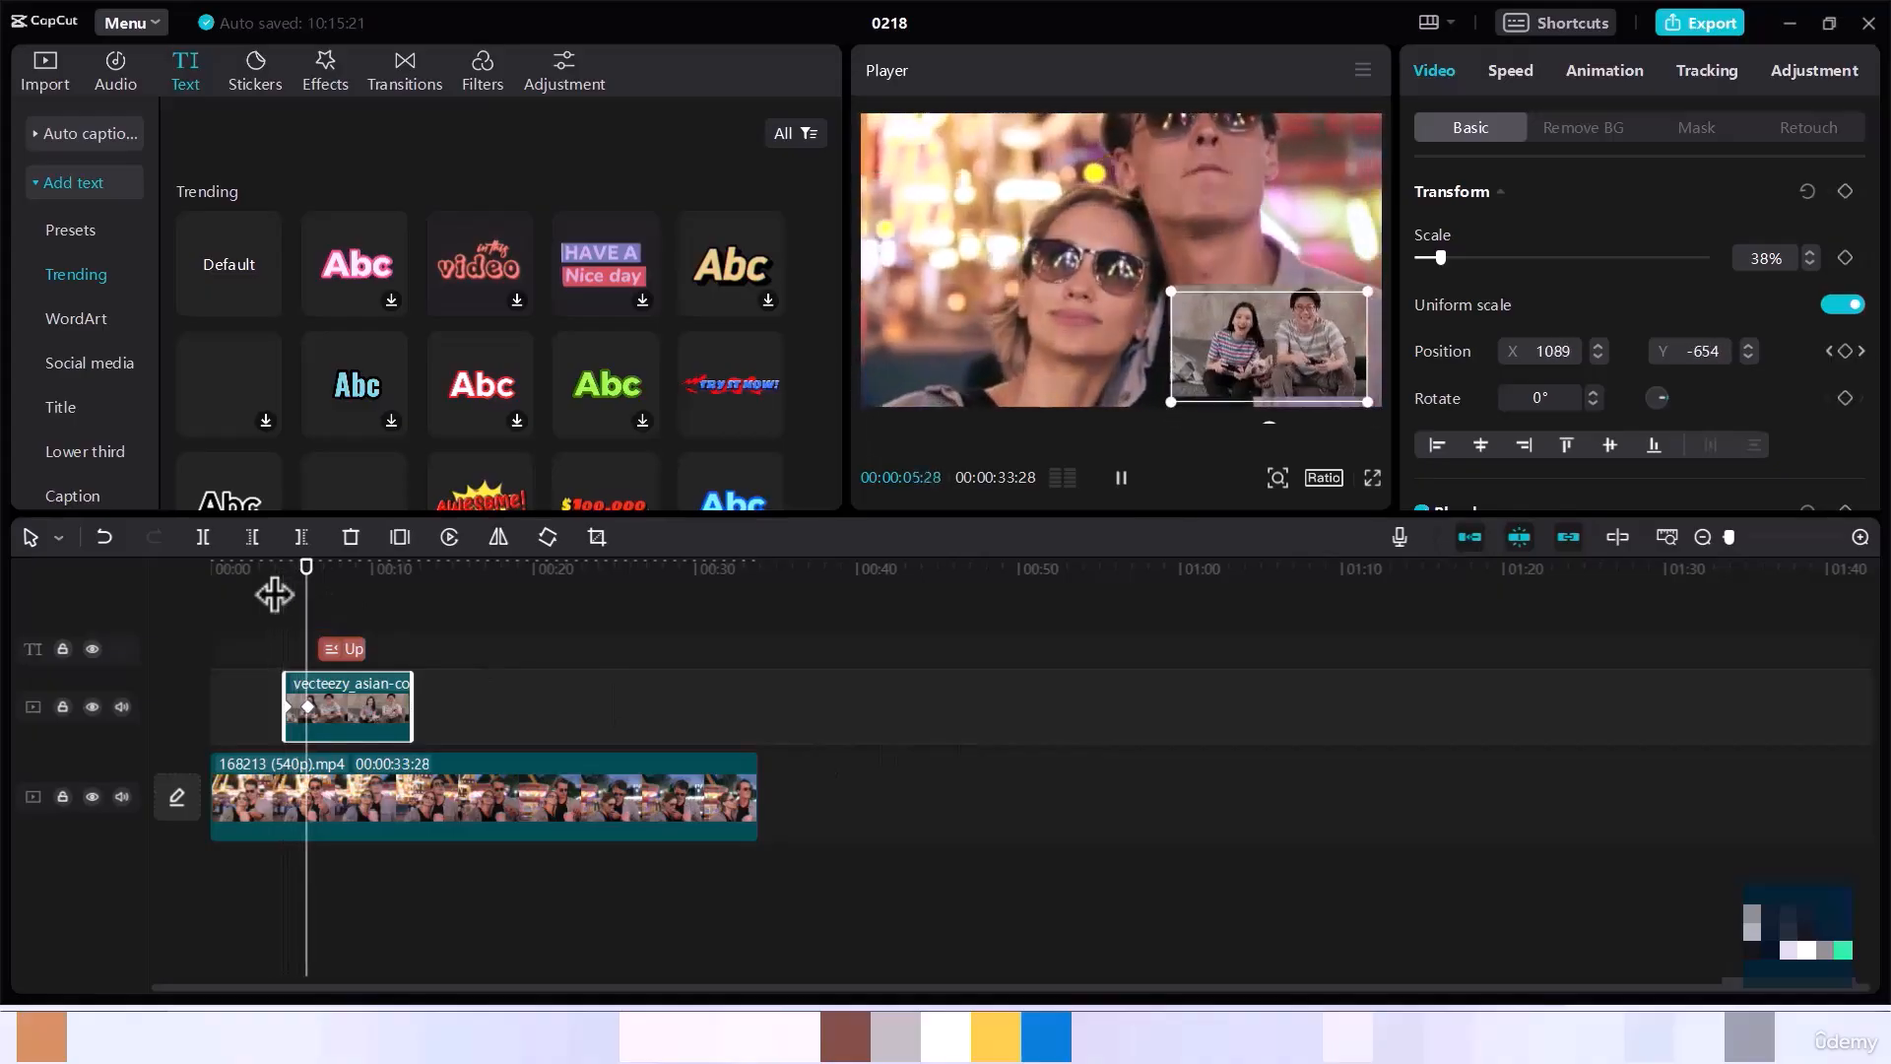
pyautogui.press('space')
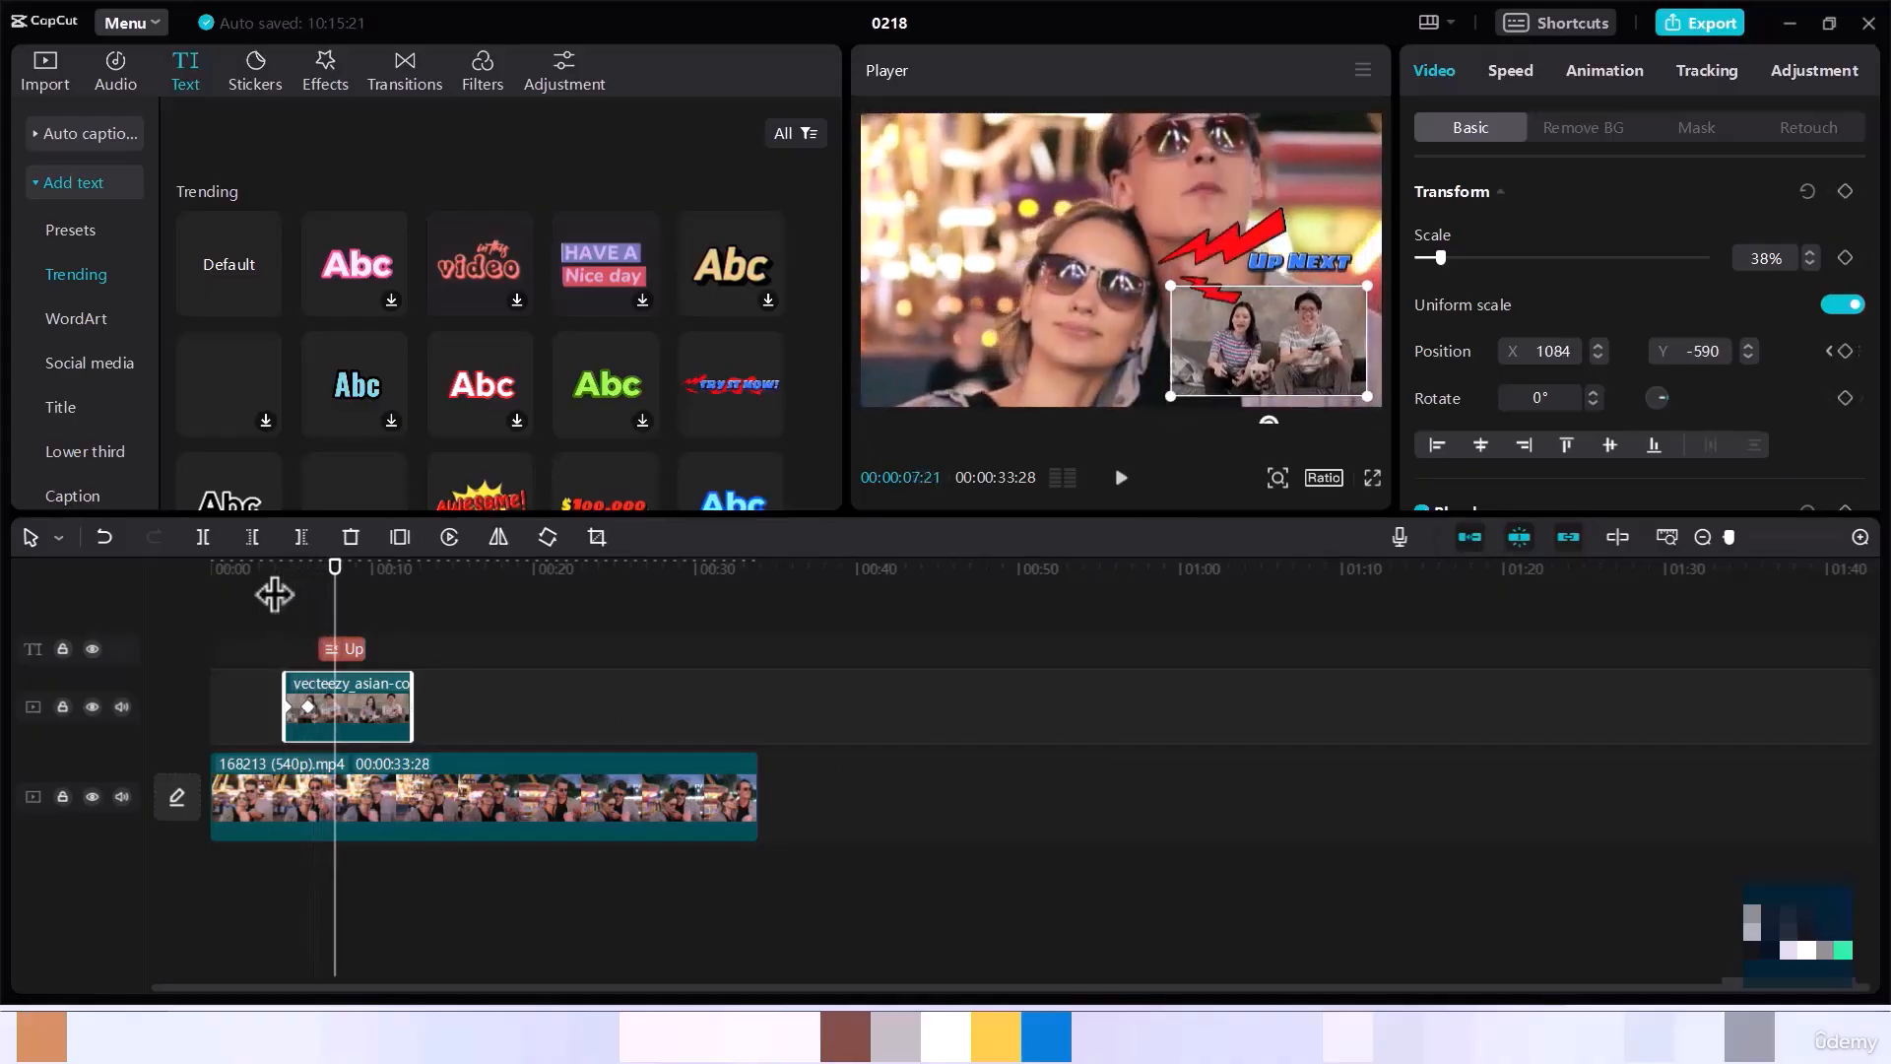
# - Shift the overlay clip's second position keyframe slightly earlier to speed up the slide-in, and play back the animation
pyautogui.click(297, 706)
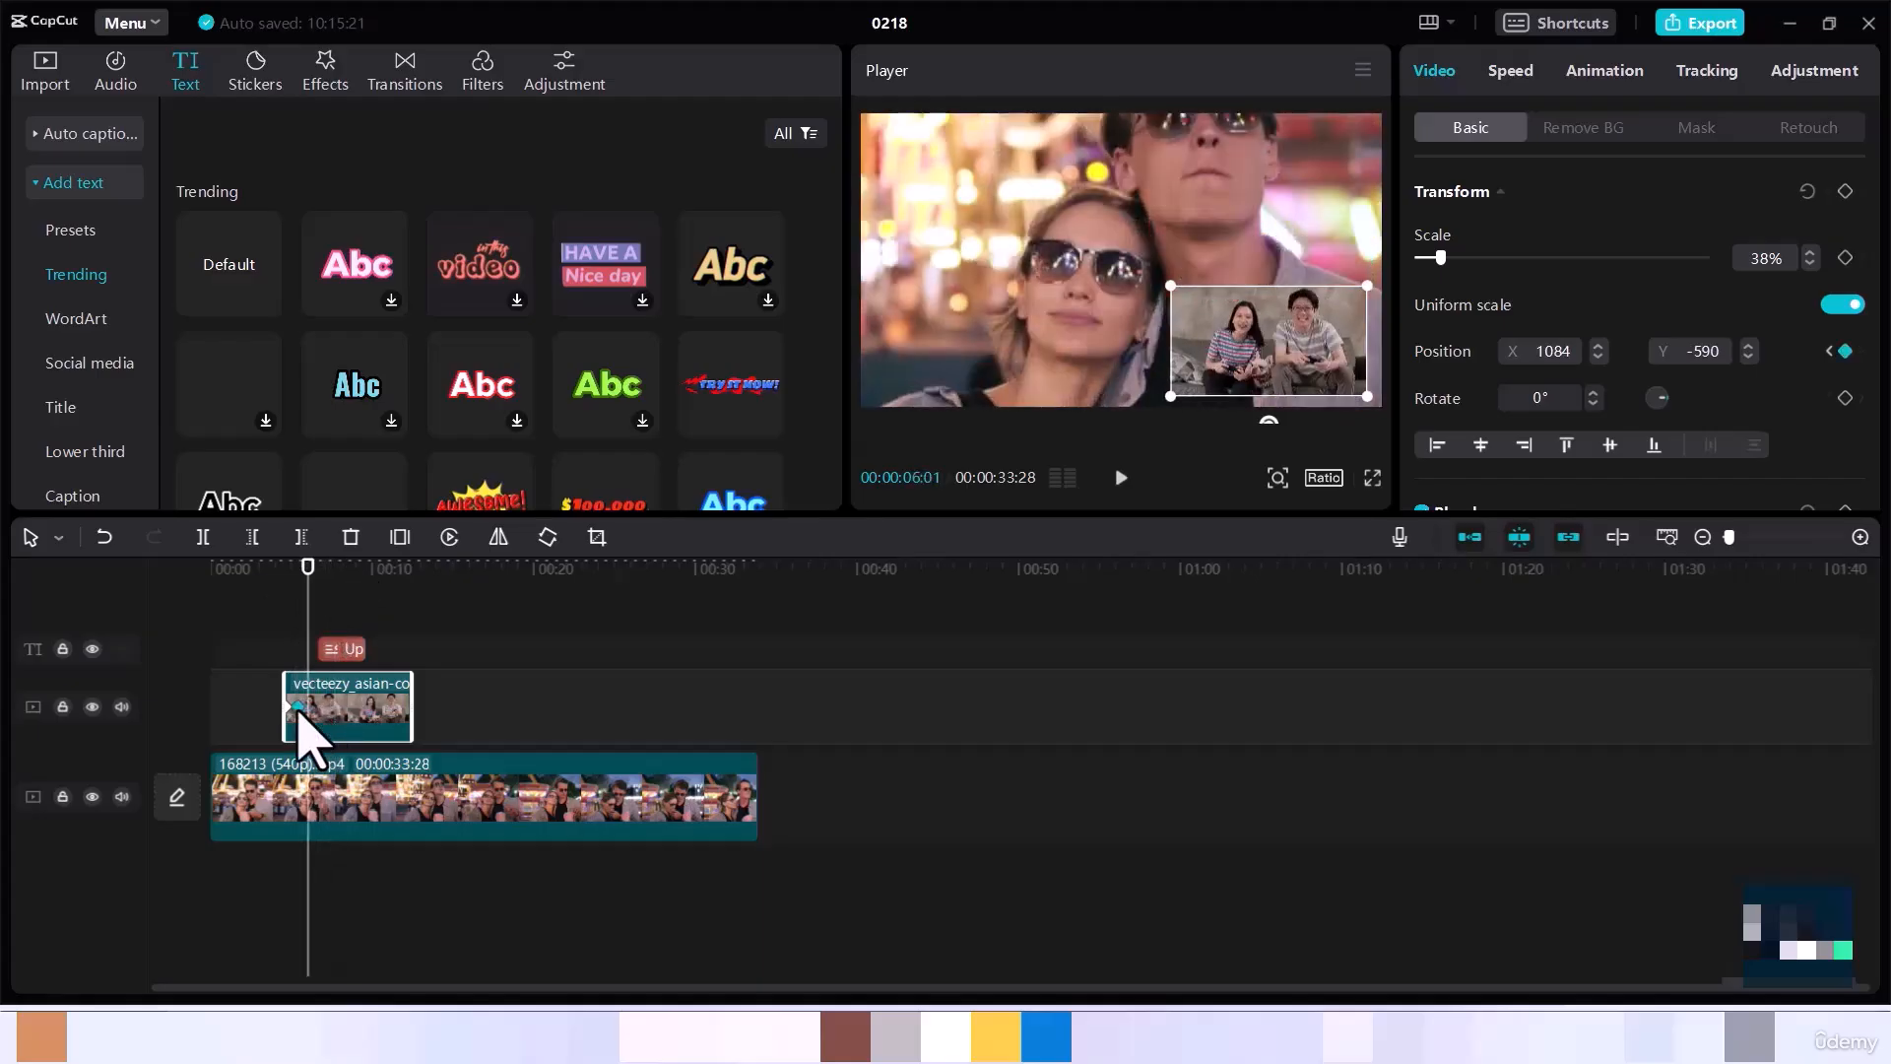
pyautogui.click(281, 591)
pyautogui.press('space')
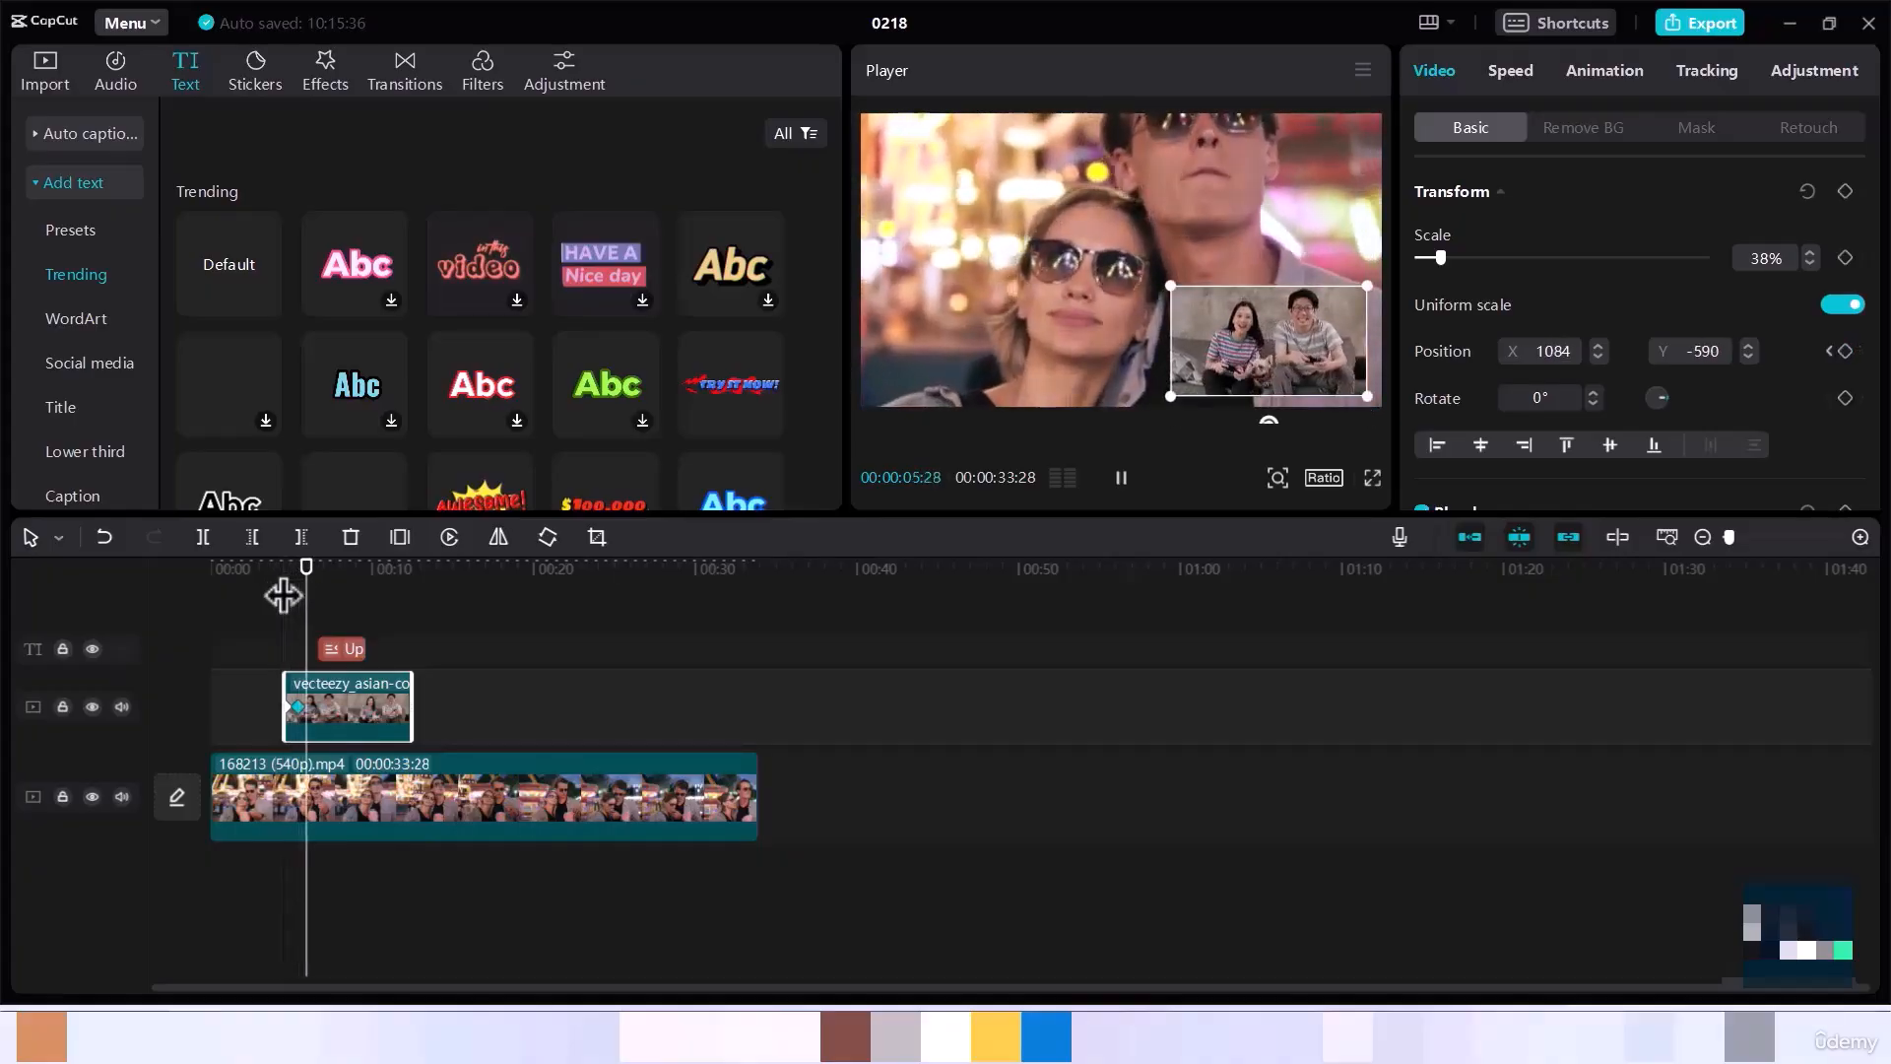
pyautogui.press('space')
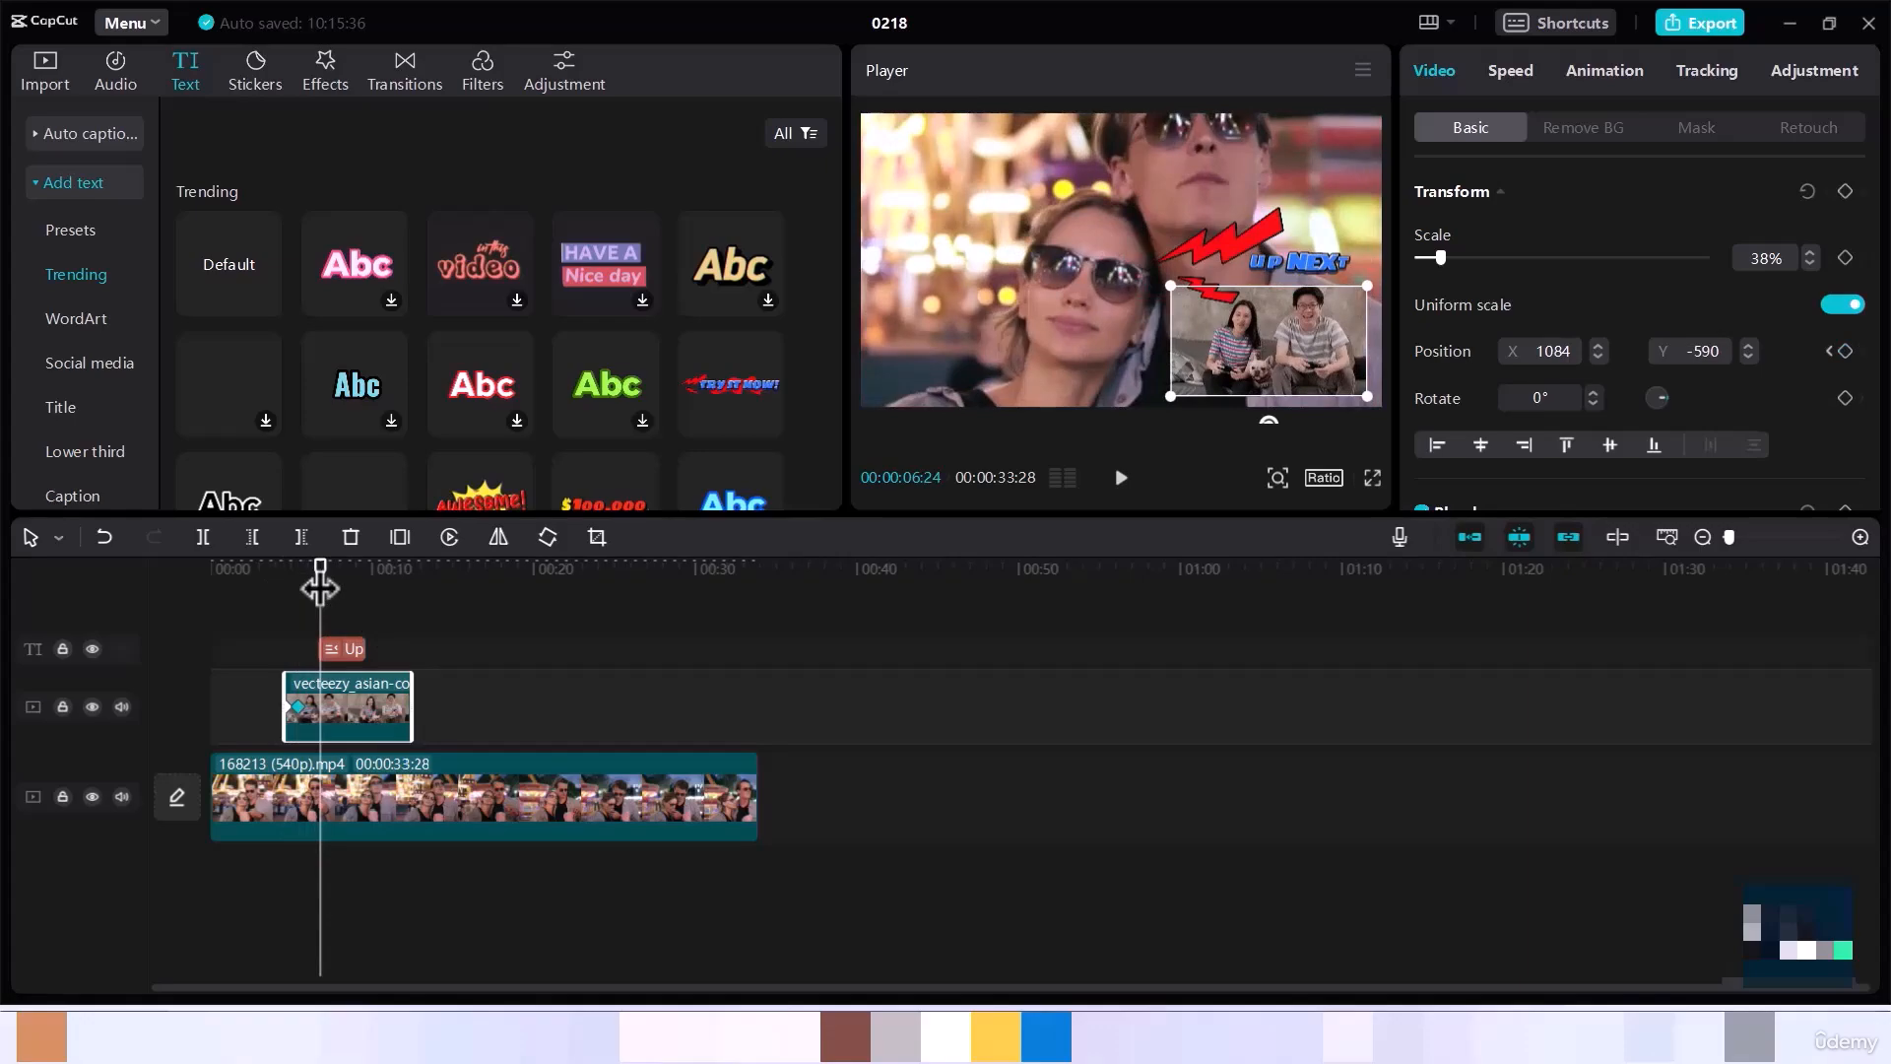
# - Check the "Up Next" title's transform settings and its appearance around 00:00:06:20, and play back the video from the start
pyautogui.moveTo(320, 589); pyautogui.dragTo(314, 589)
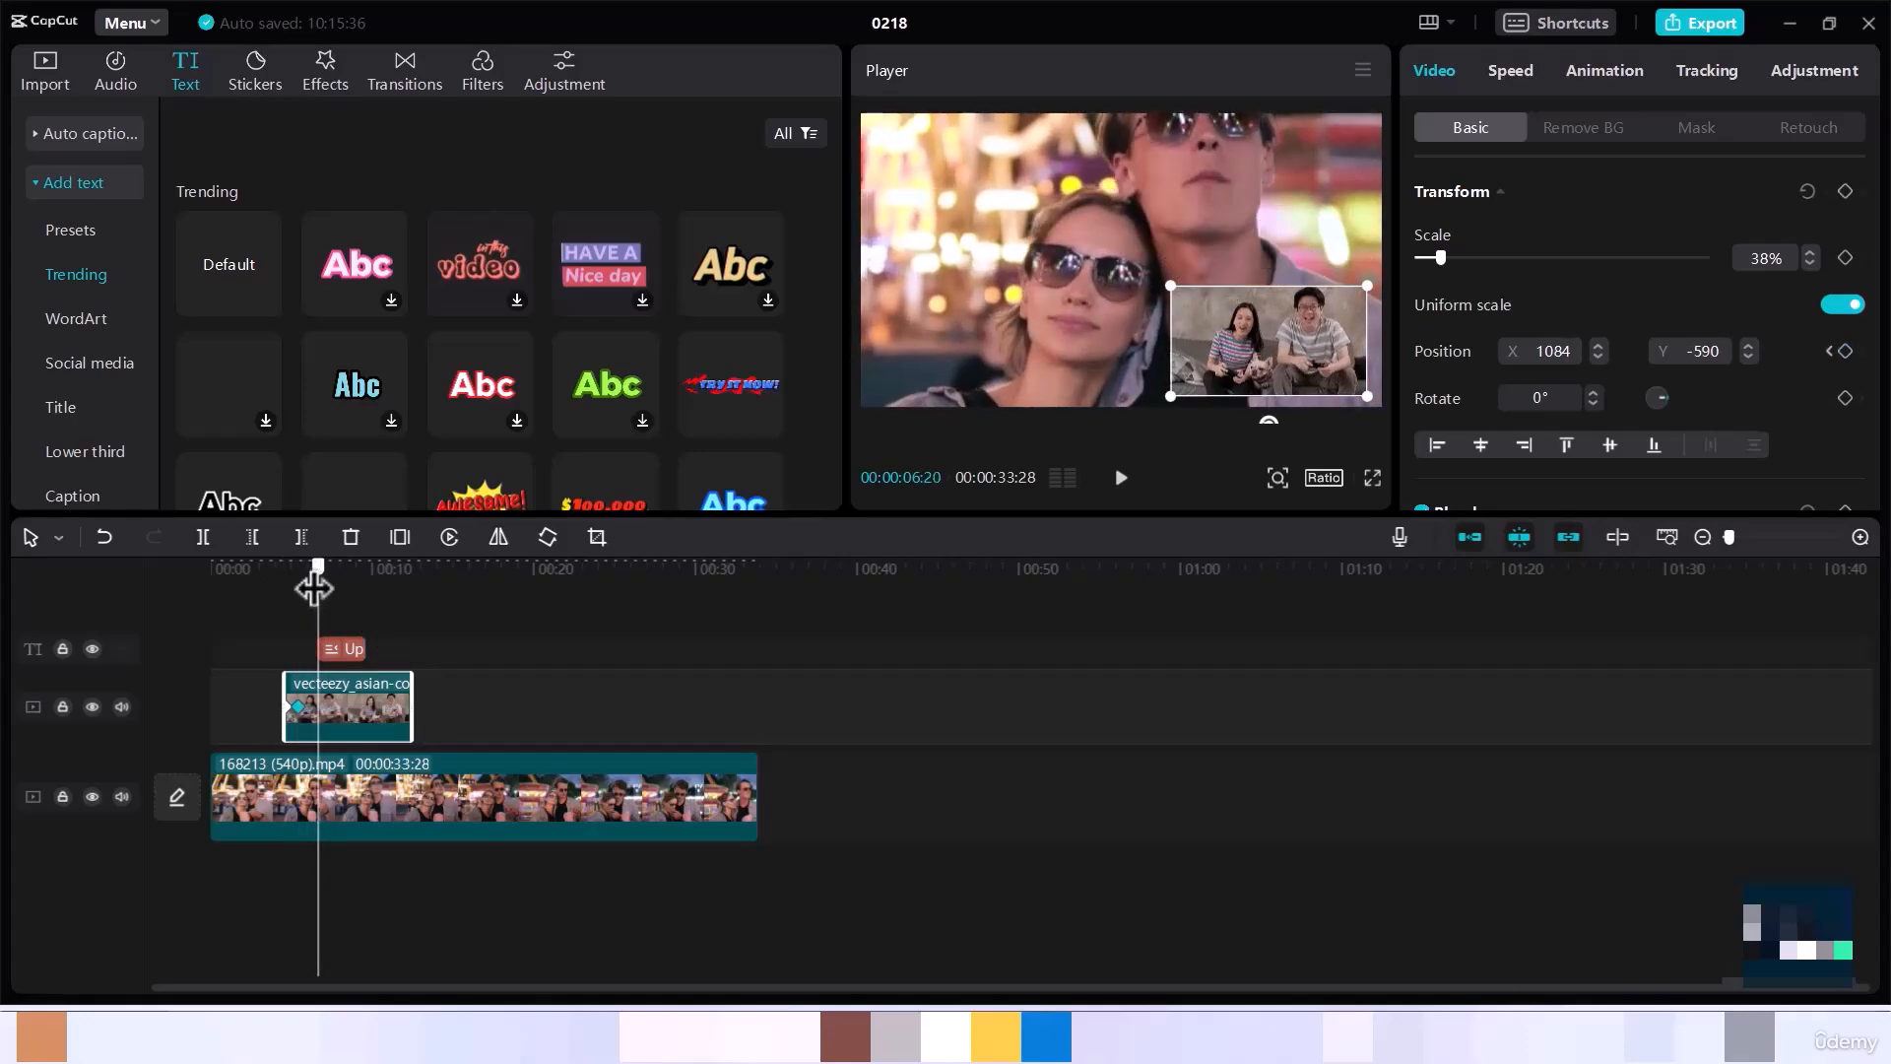
pyautogui.click(342, 649)
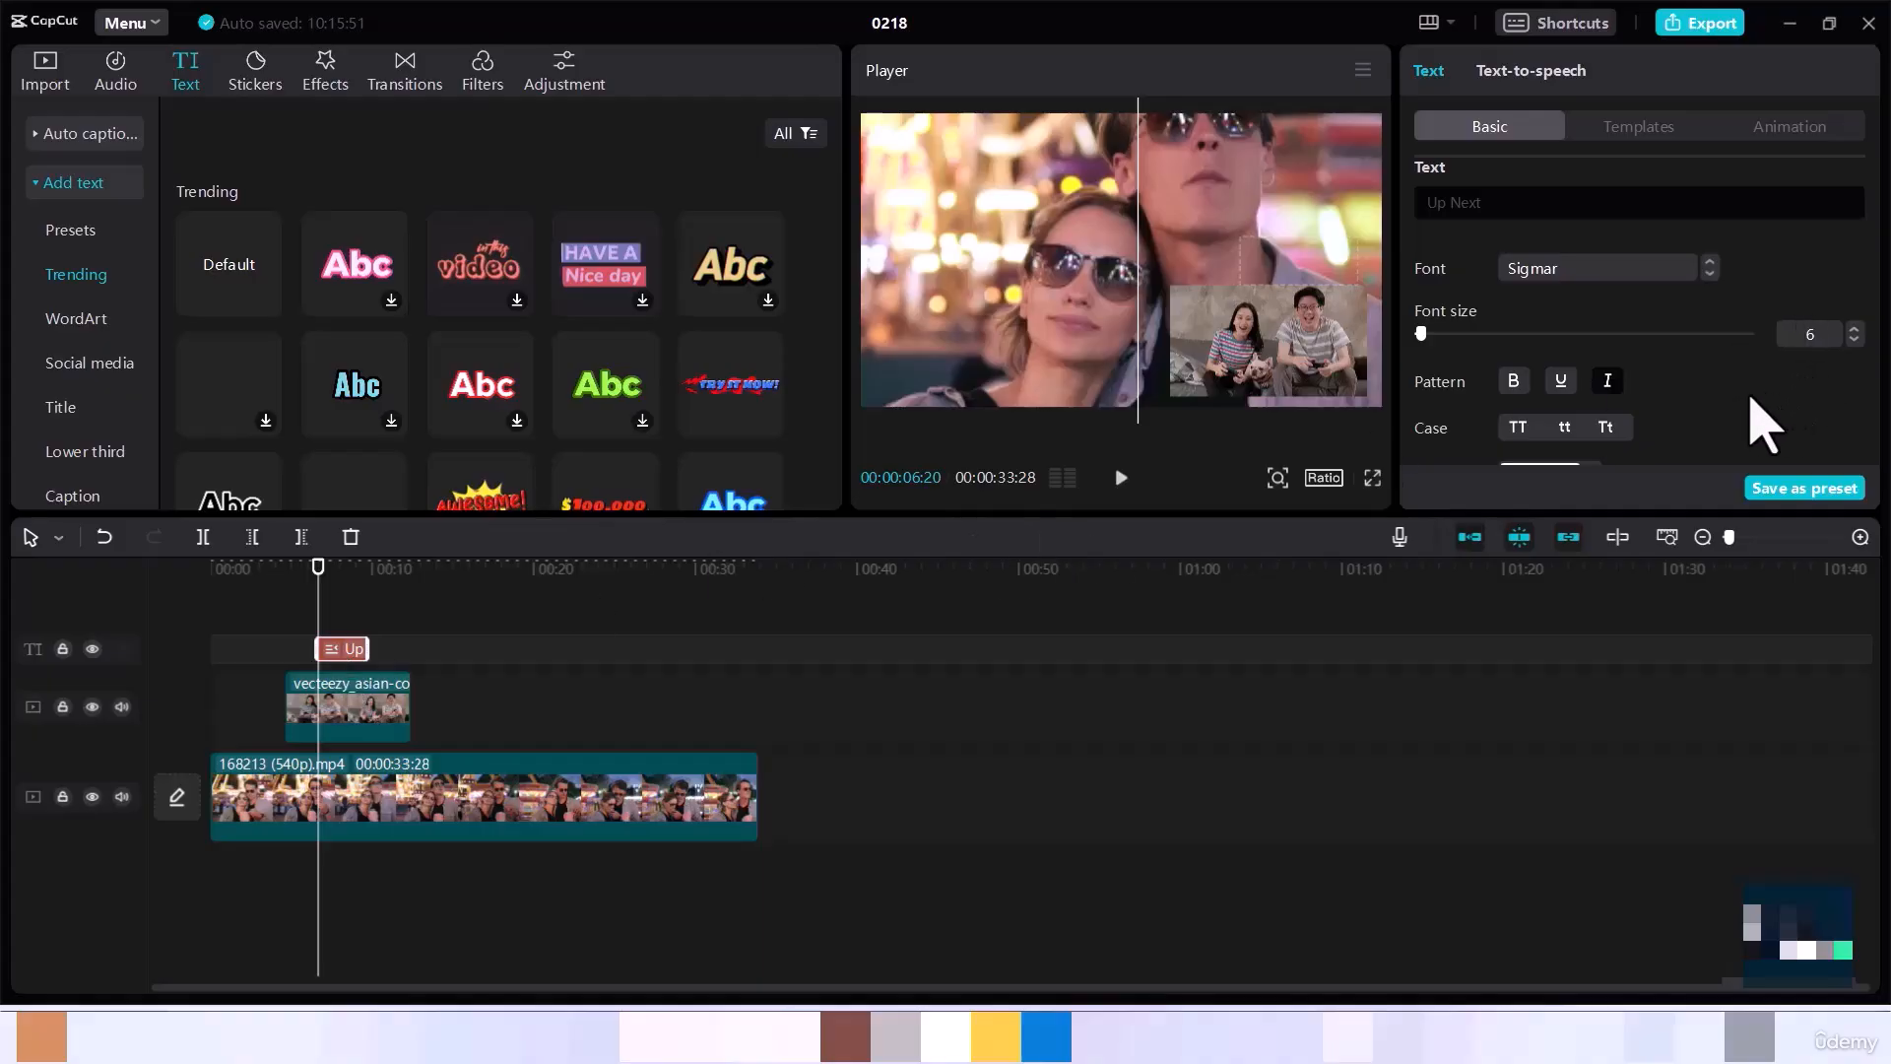
pyautogui.scroll(-10, 1751, 404)
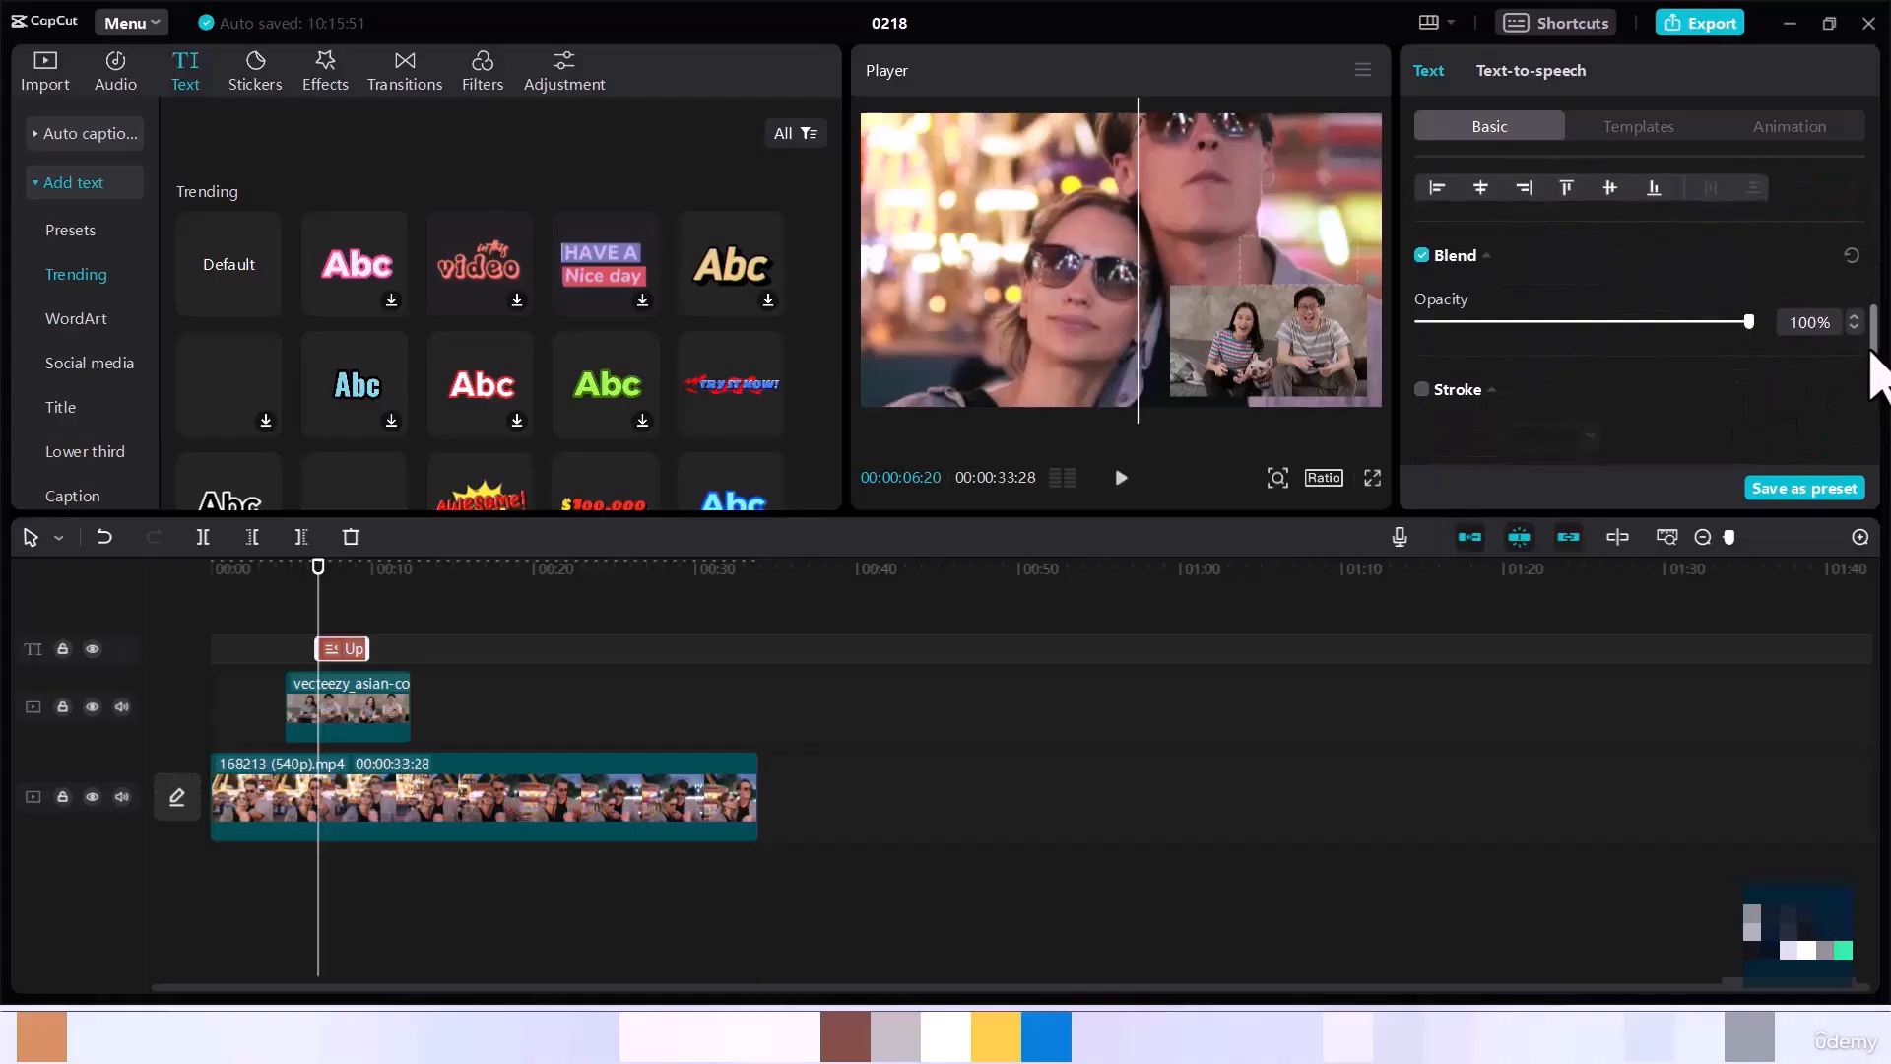
pyautogui.moveTo(1871, 352)
pyautogui.mouseDown()
pyautogui.moveTo(1871, 286)
pyautogui.moveTo(1871, 311)
pyautogui.mouseUp()
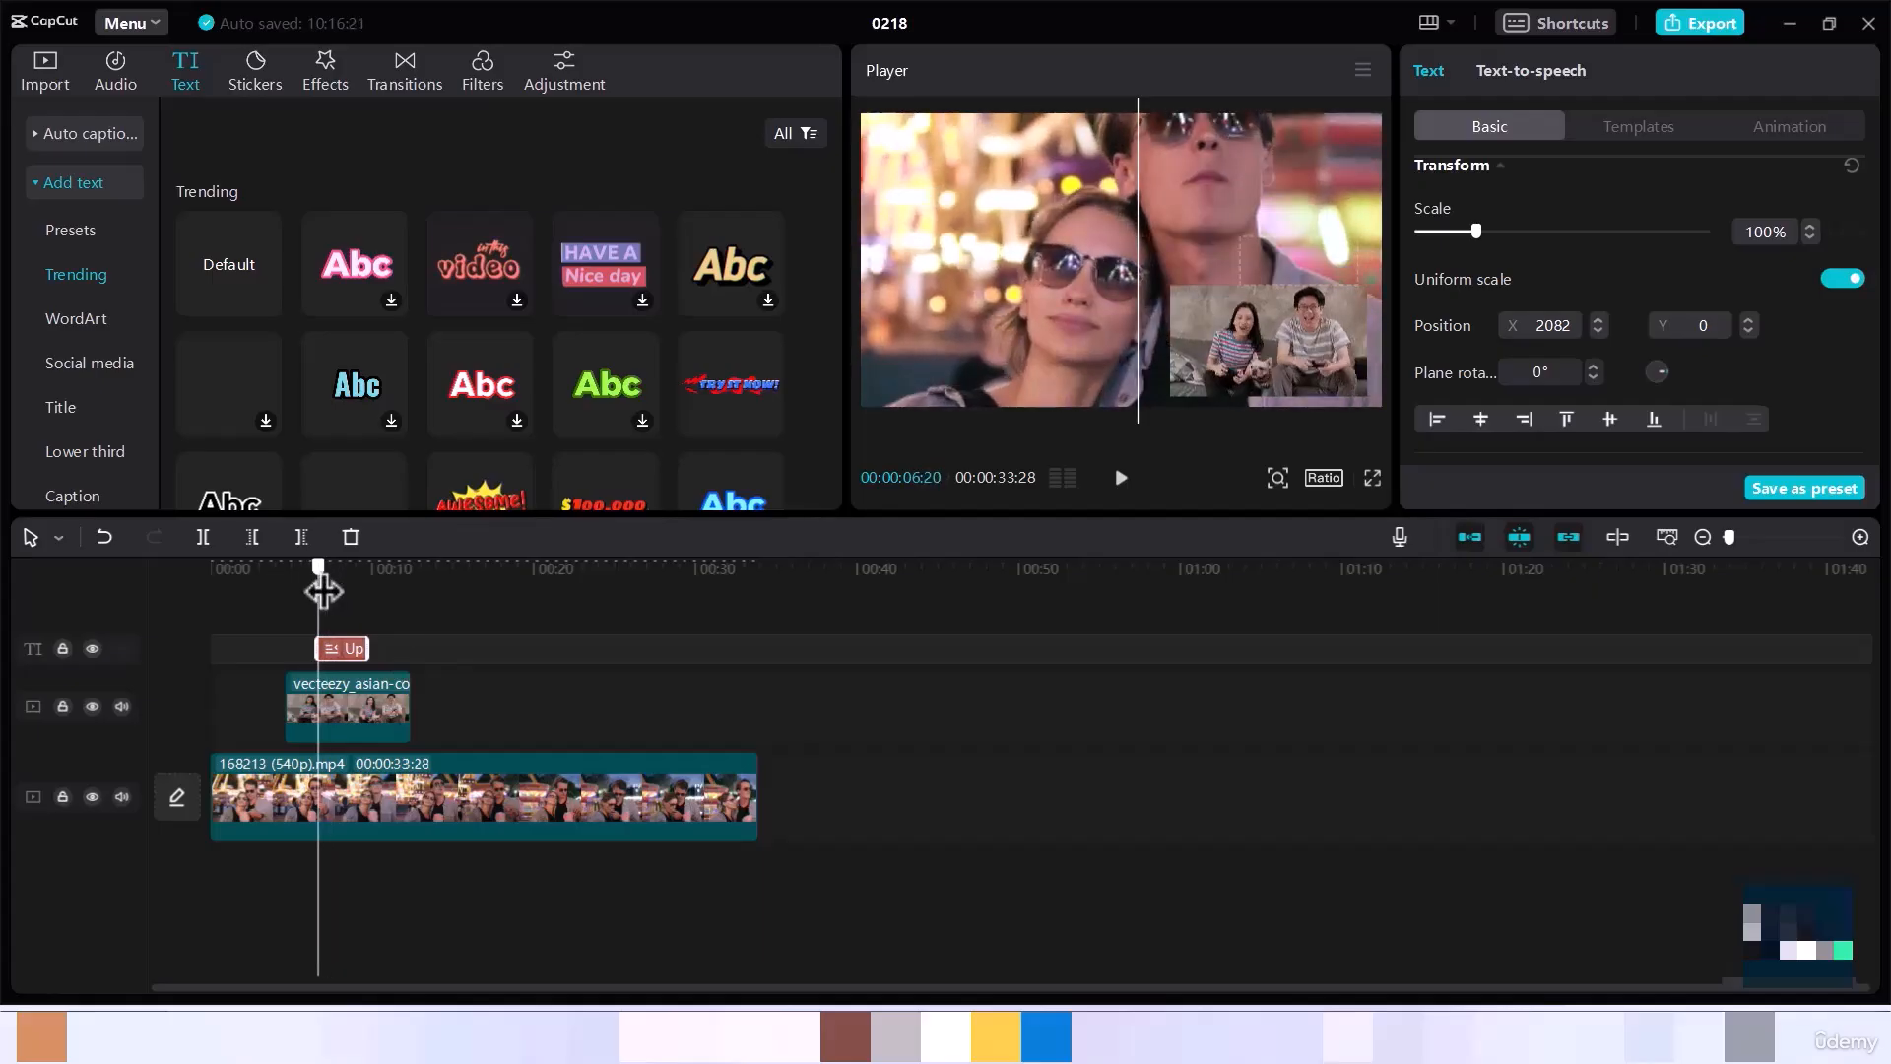
pyautogui.moveTo(324, 591); pyautogui.dragTo(327, 591)
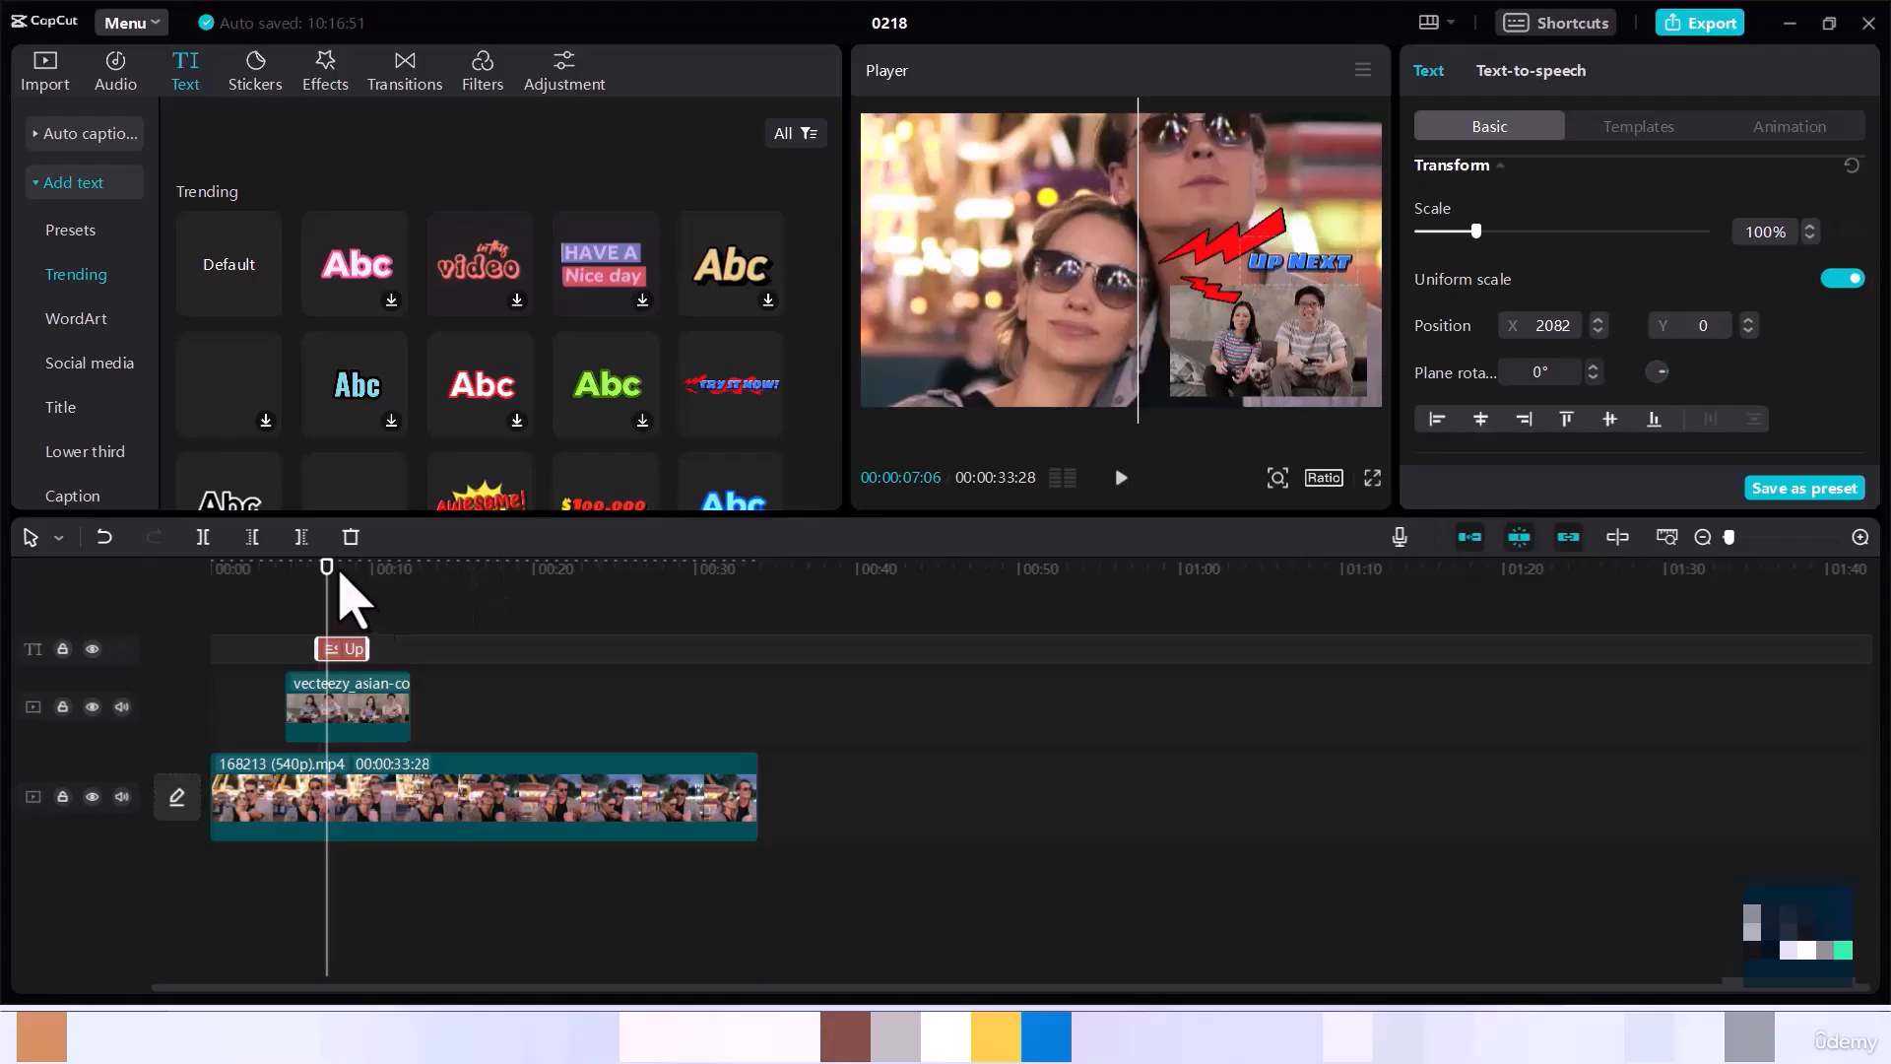
pyautogui.moveTo(328, 569); pyautogui.dragTo(197, 583)
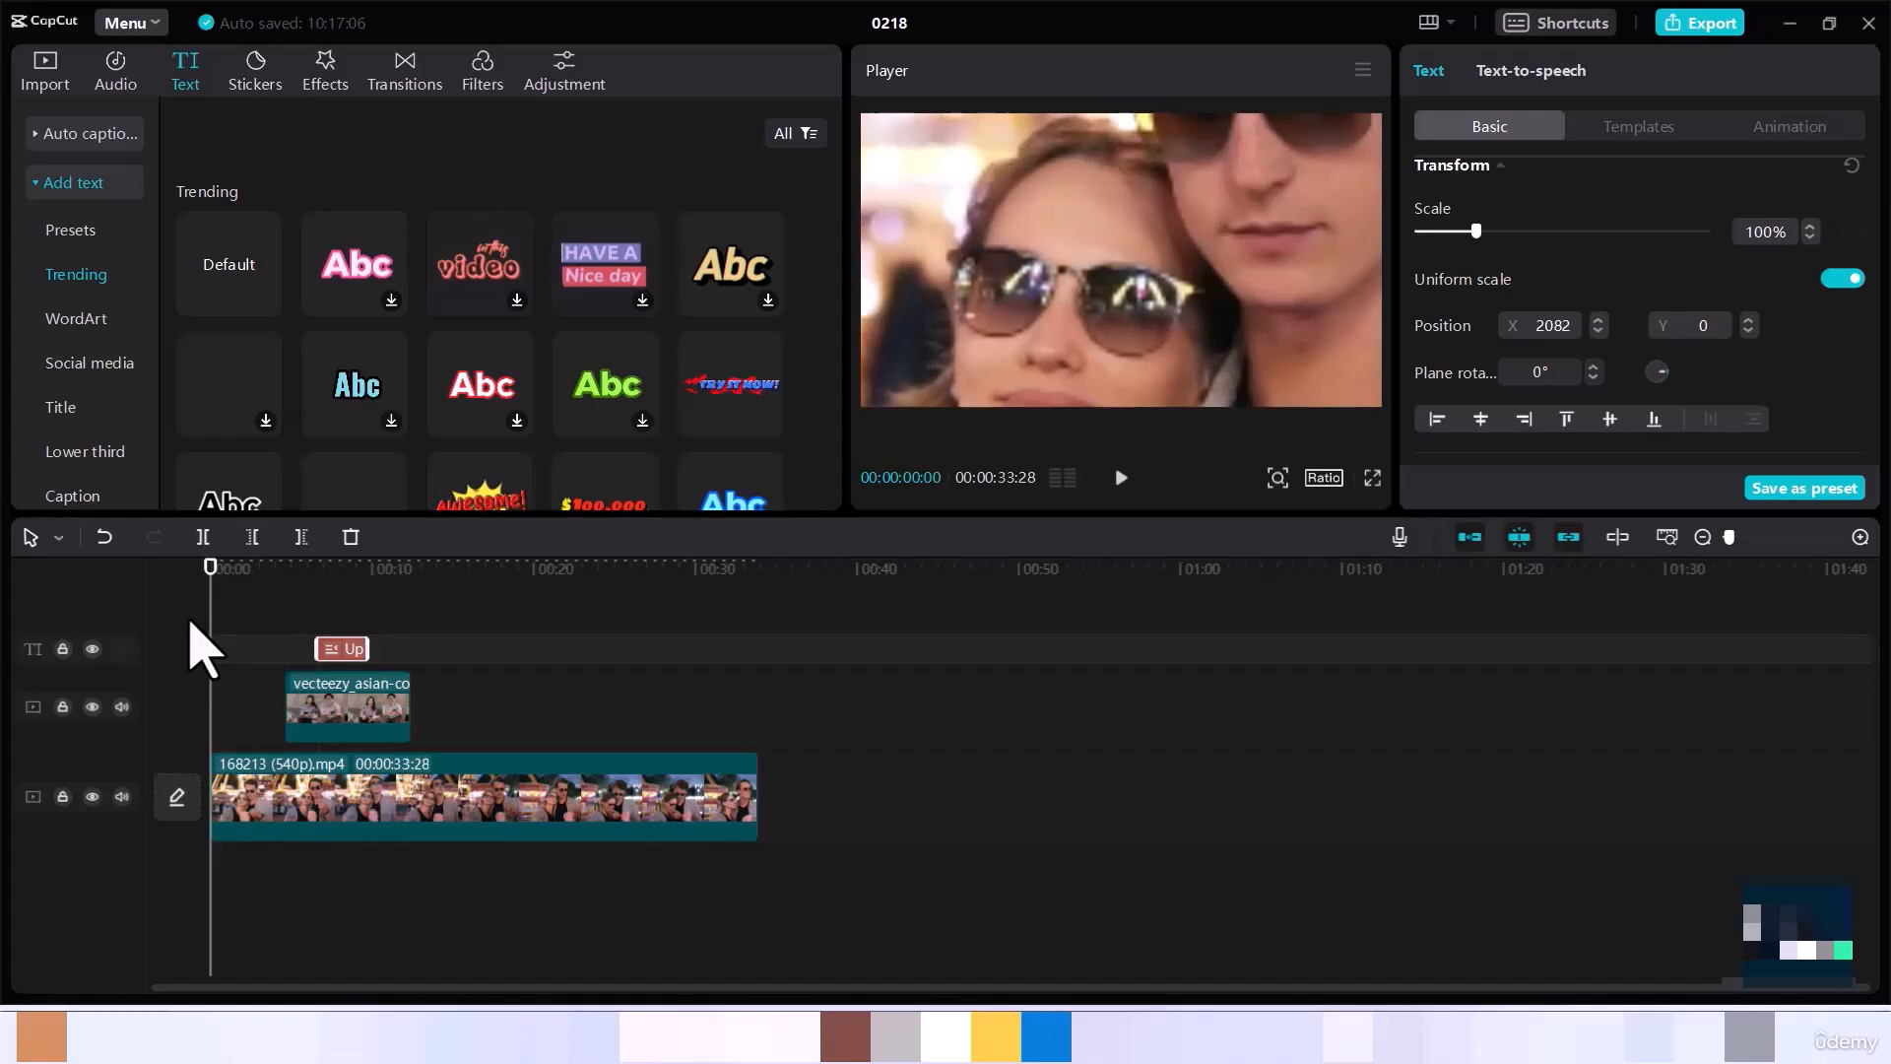
pyautogui.press('space')
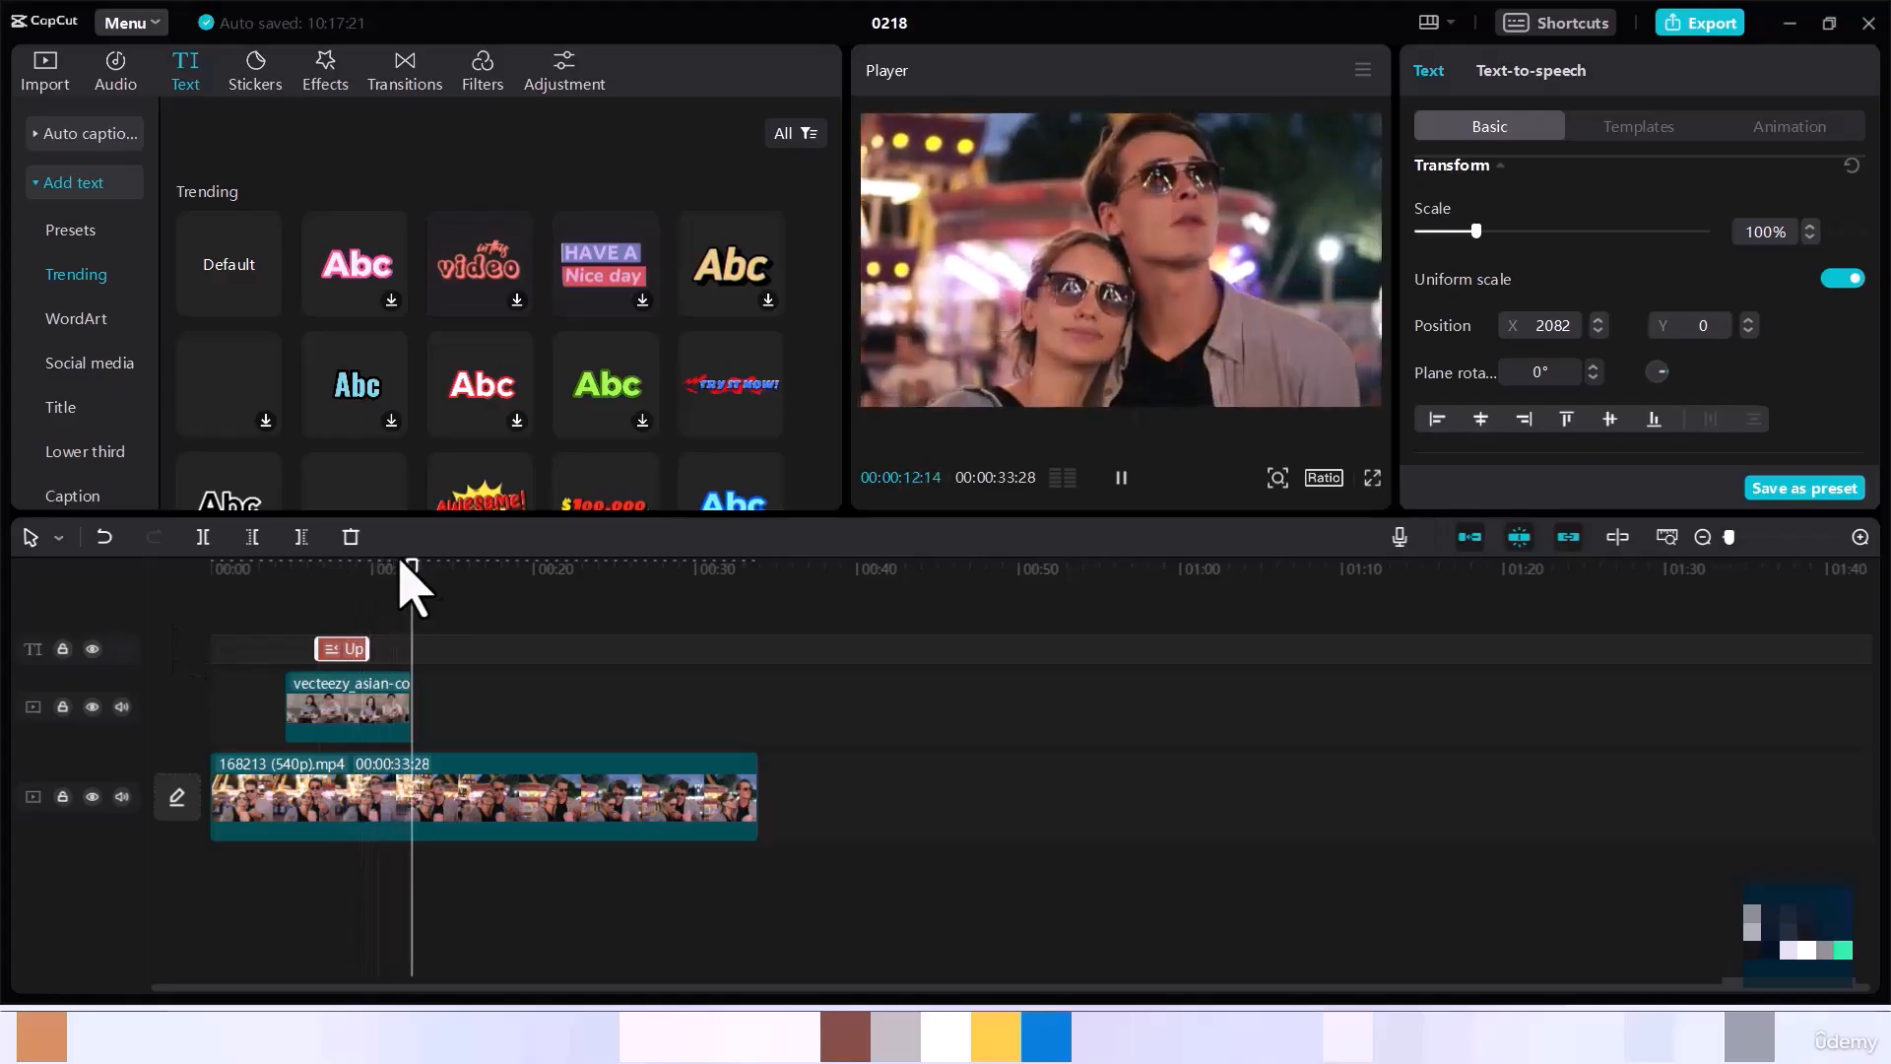
# - Extend the end of the "Up Next" title to 00:00:10:24
pyautogui.moveTo(428, 595); pyautogui.dragTo(377, 595)
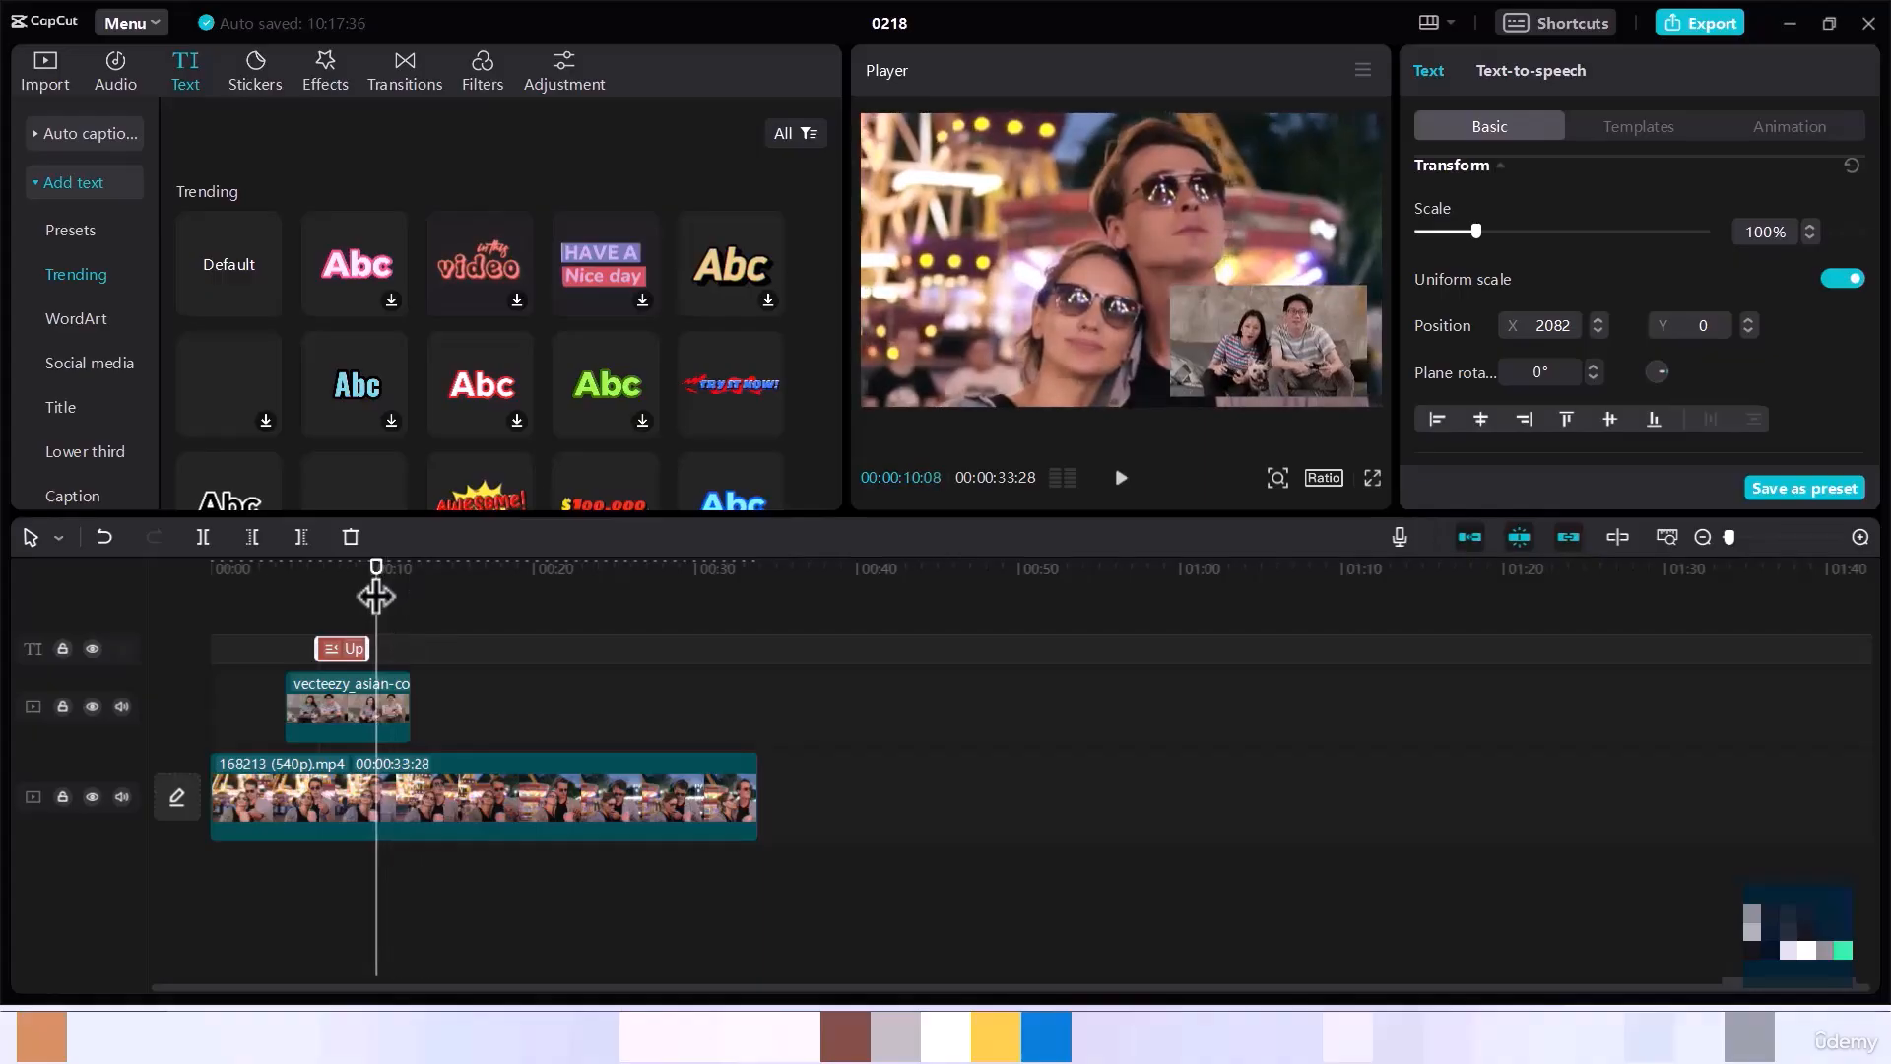
pyautogui.click(385, 572)
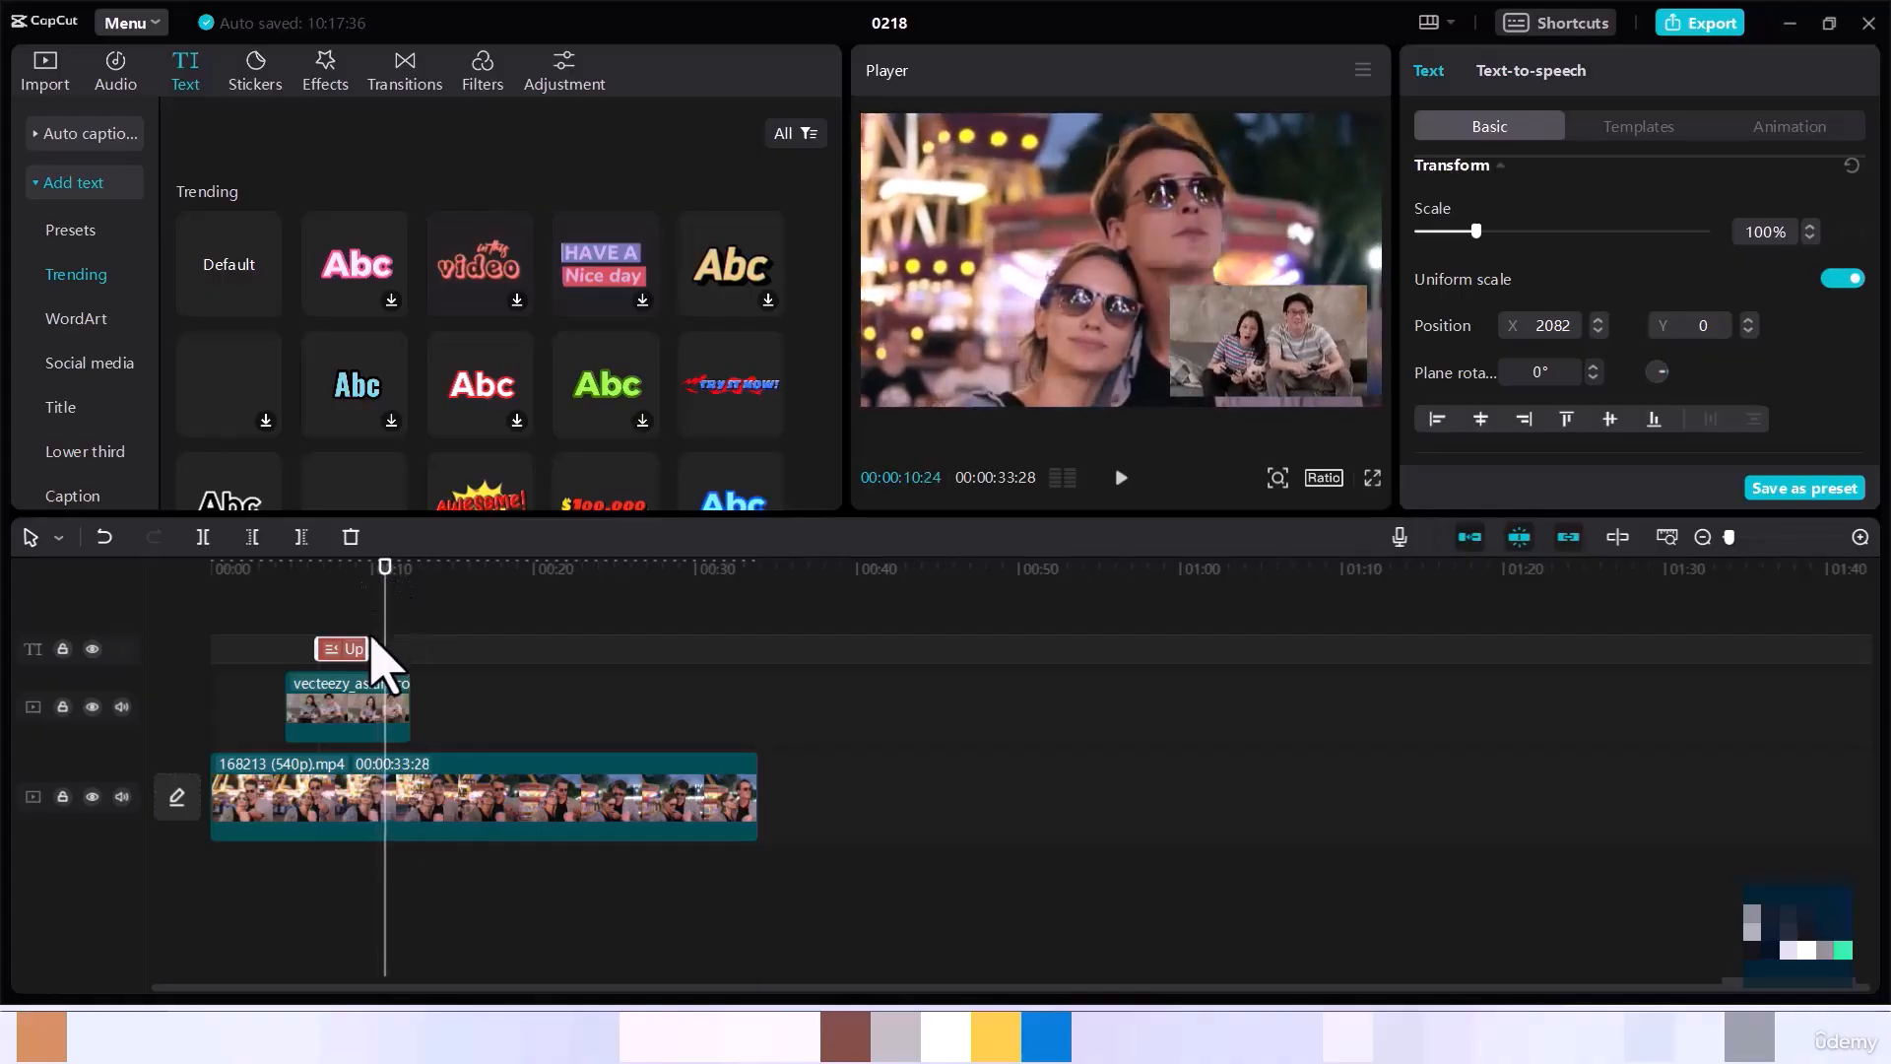
pyautogui.moveTo(367, 648); pyautogui.dragTo(386, 648)
pyautogui.click(424, 714)
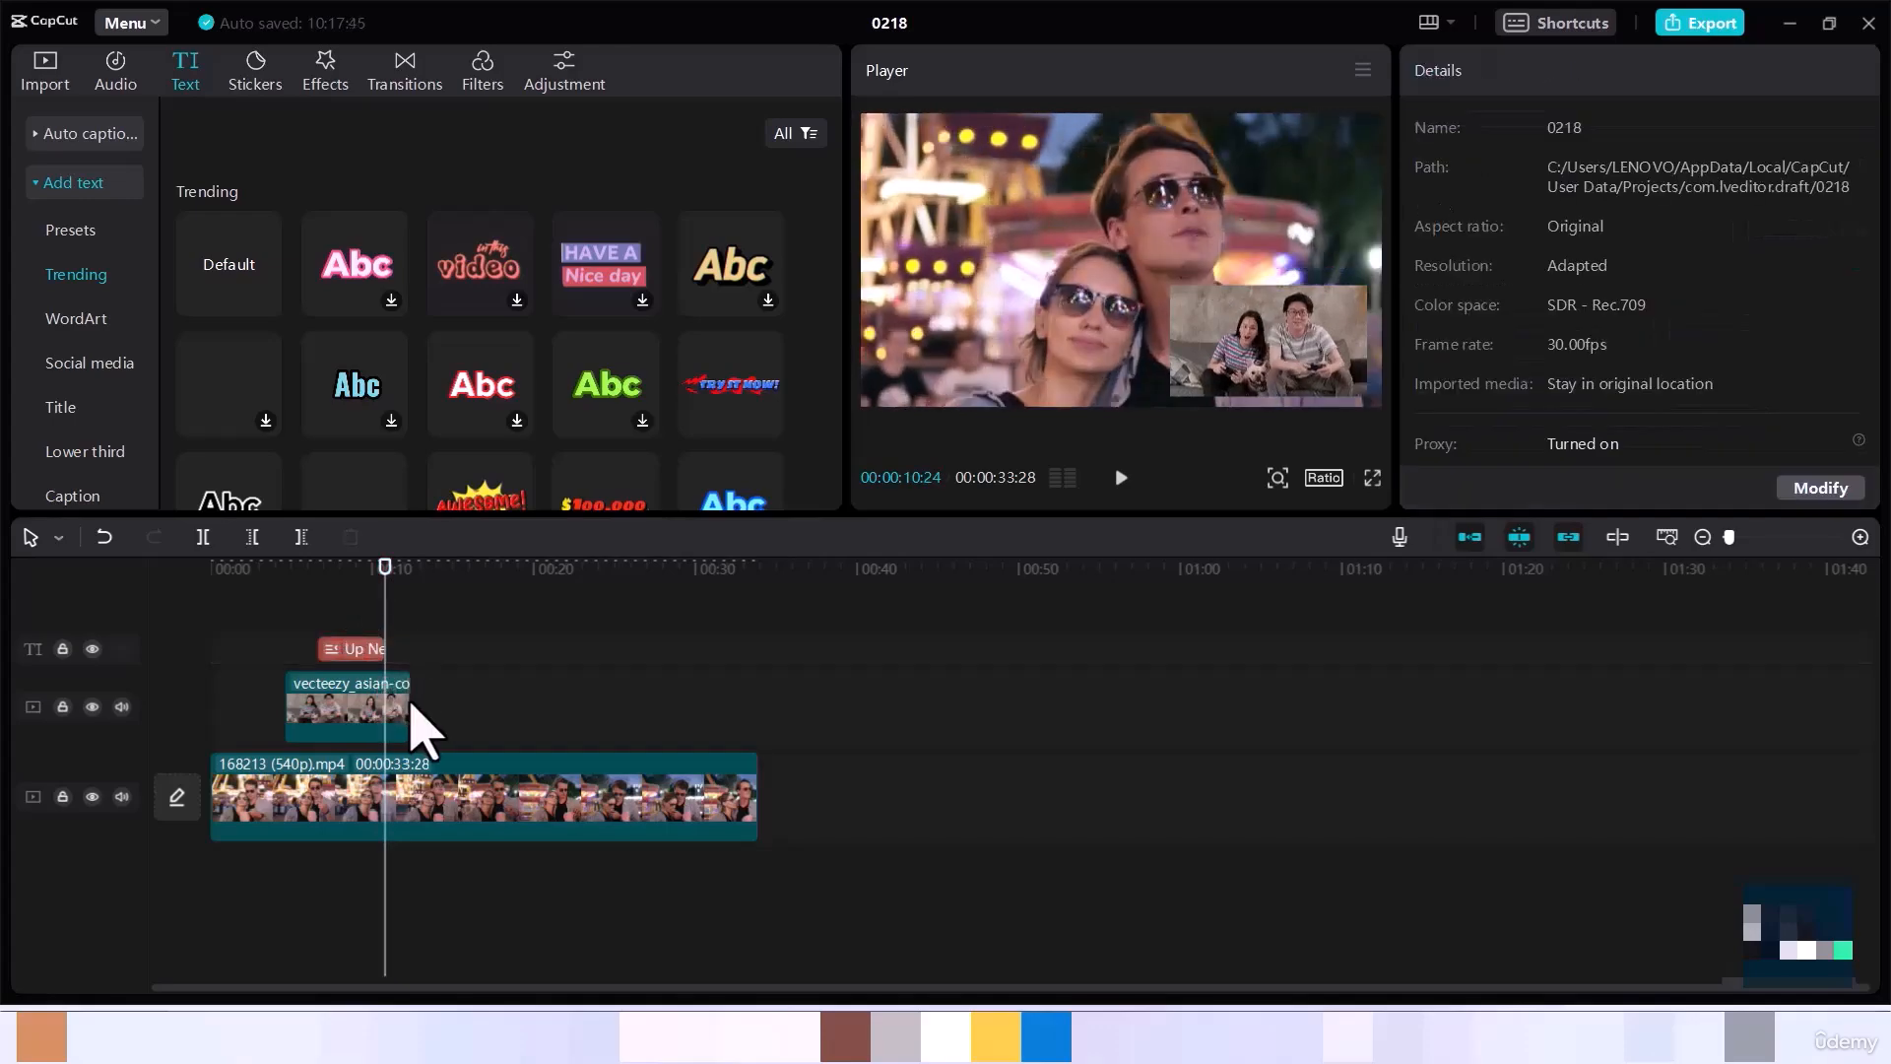
# - Trim the end of the overlay clip so it finishes together with the "Up Next" title
pyautogui.click(369, 702)
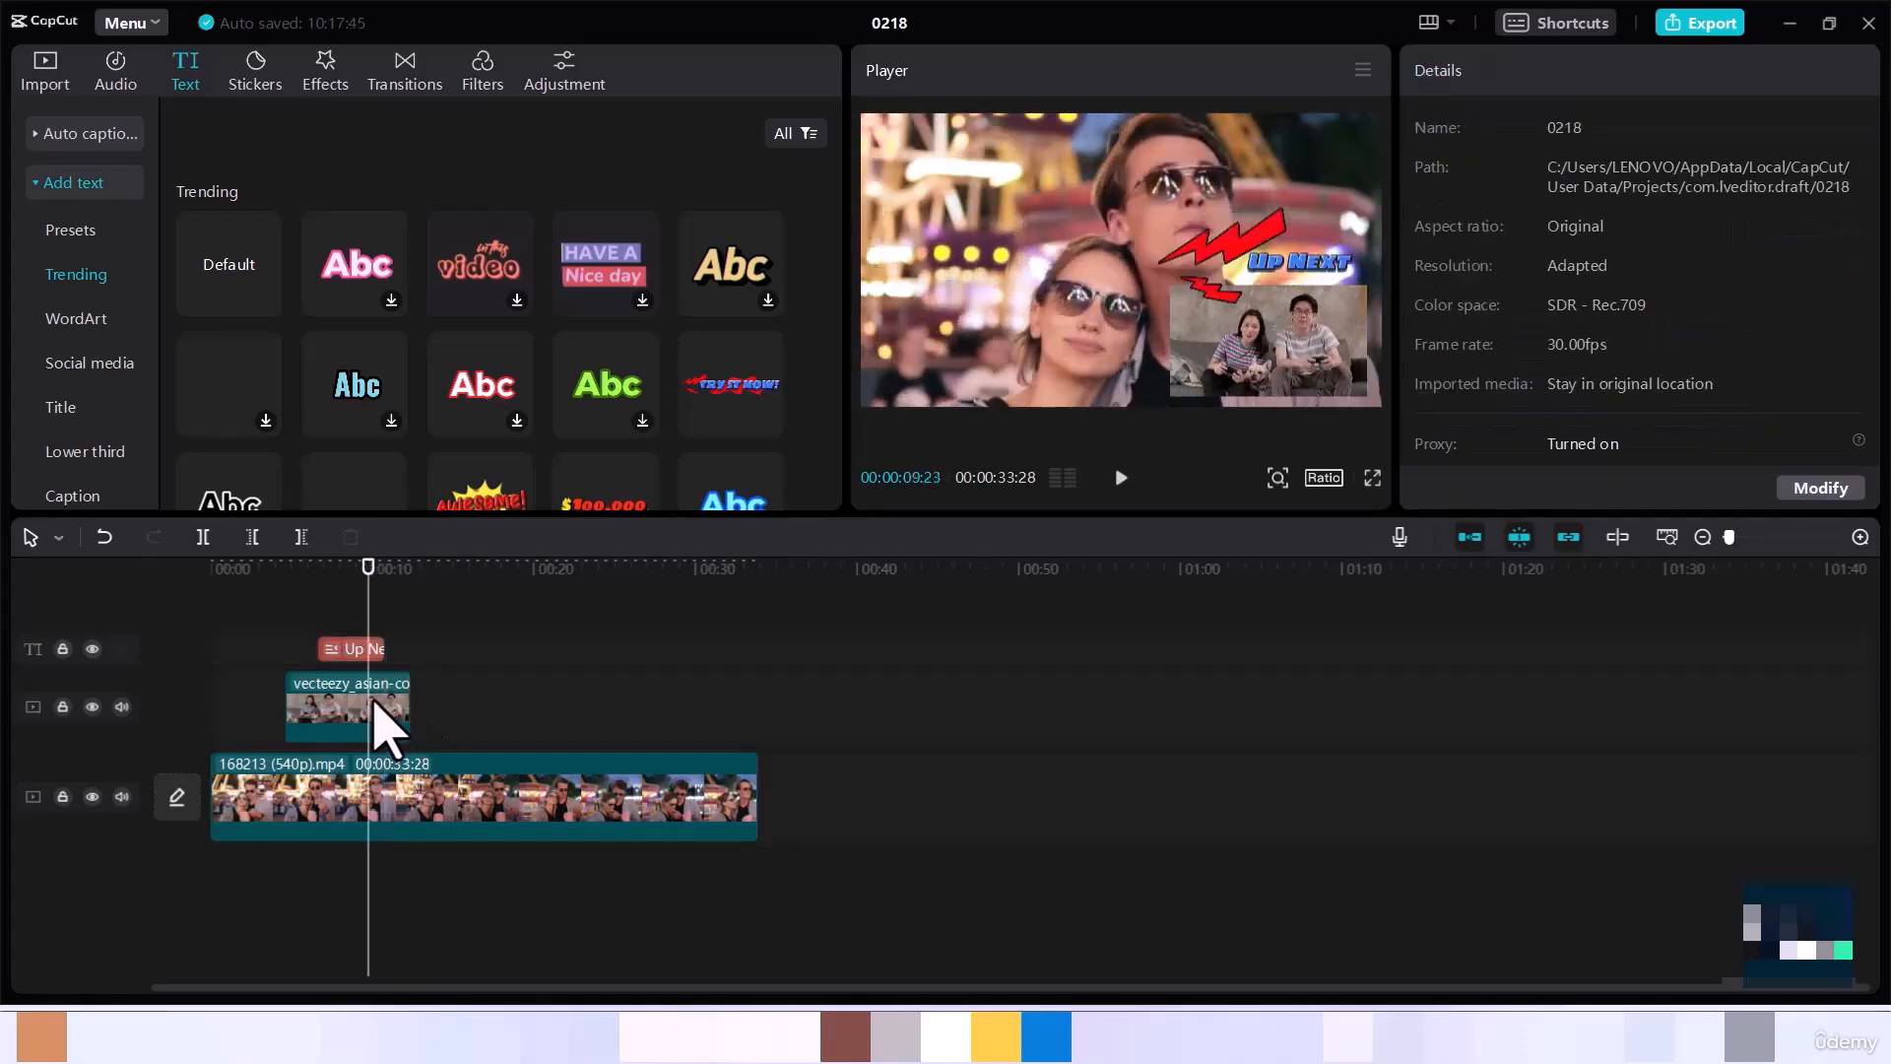
pyautogui.click(374, 703)
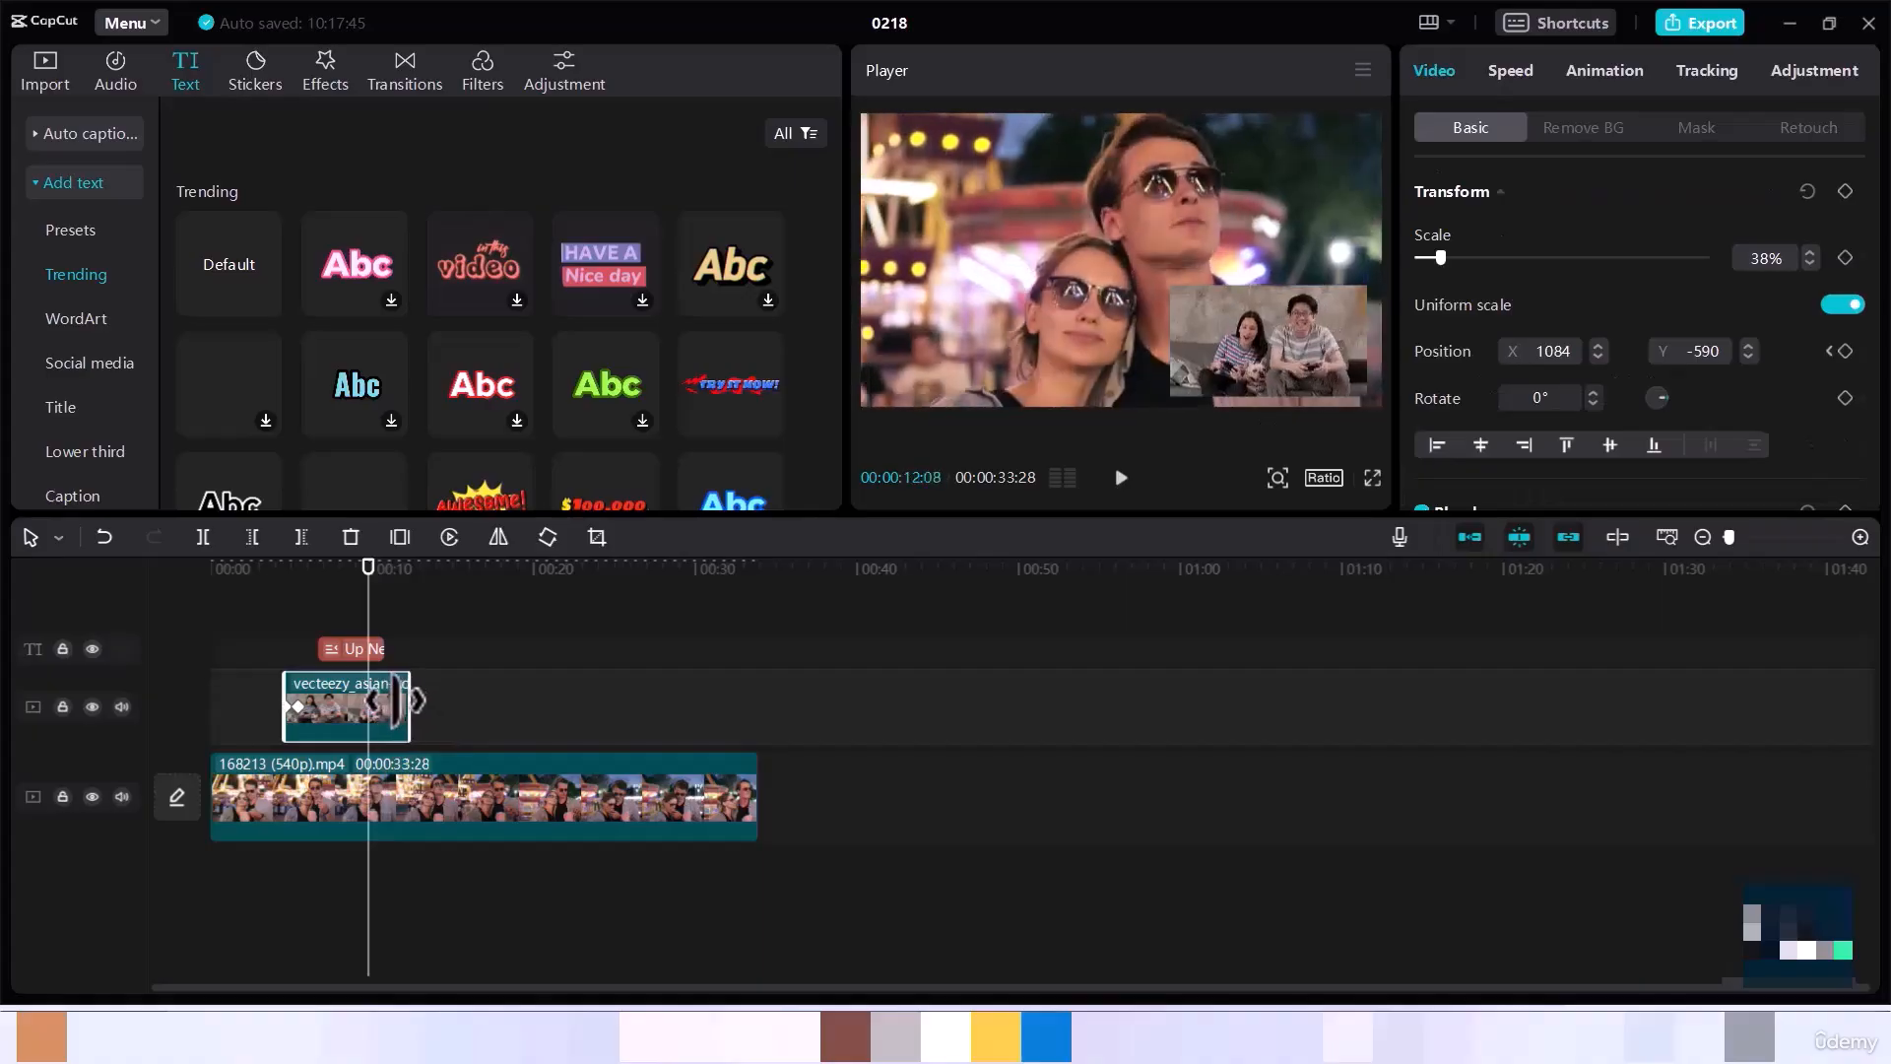
pyautogui.moveTo(398, 701); pyautogui.dragTo(384, 701)
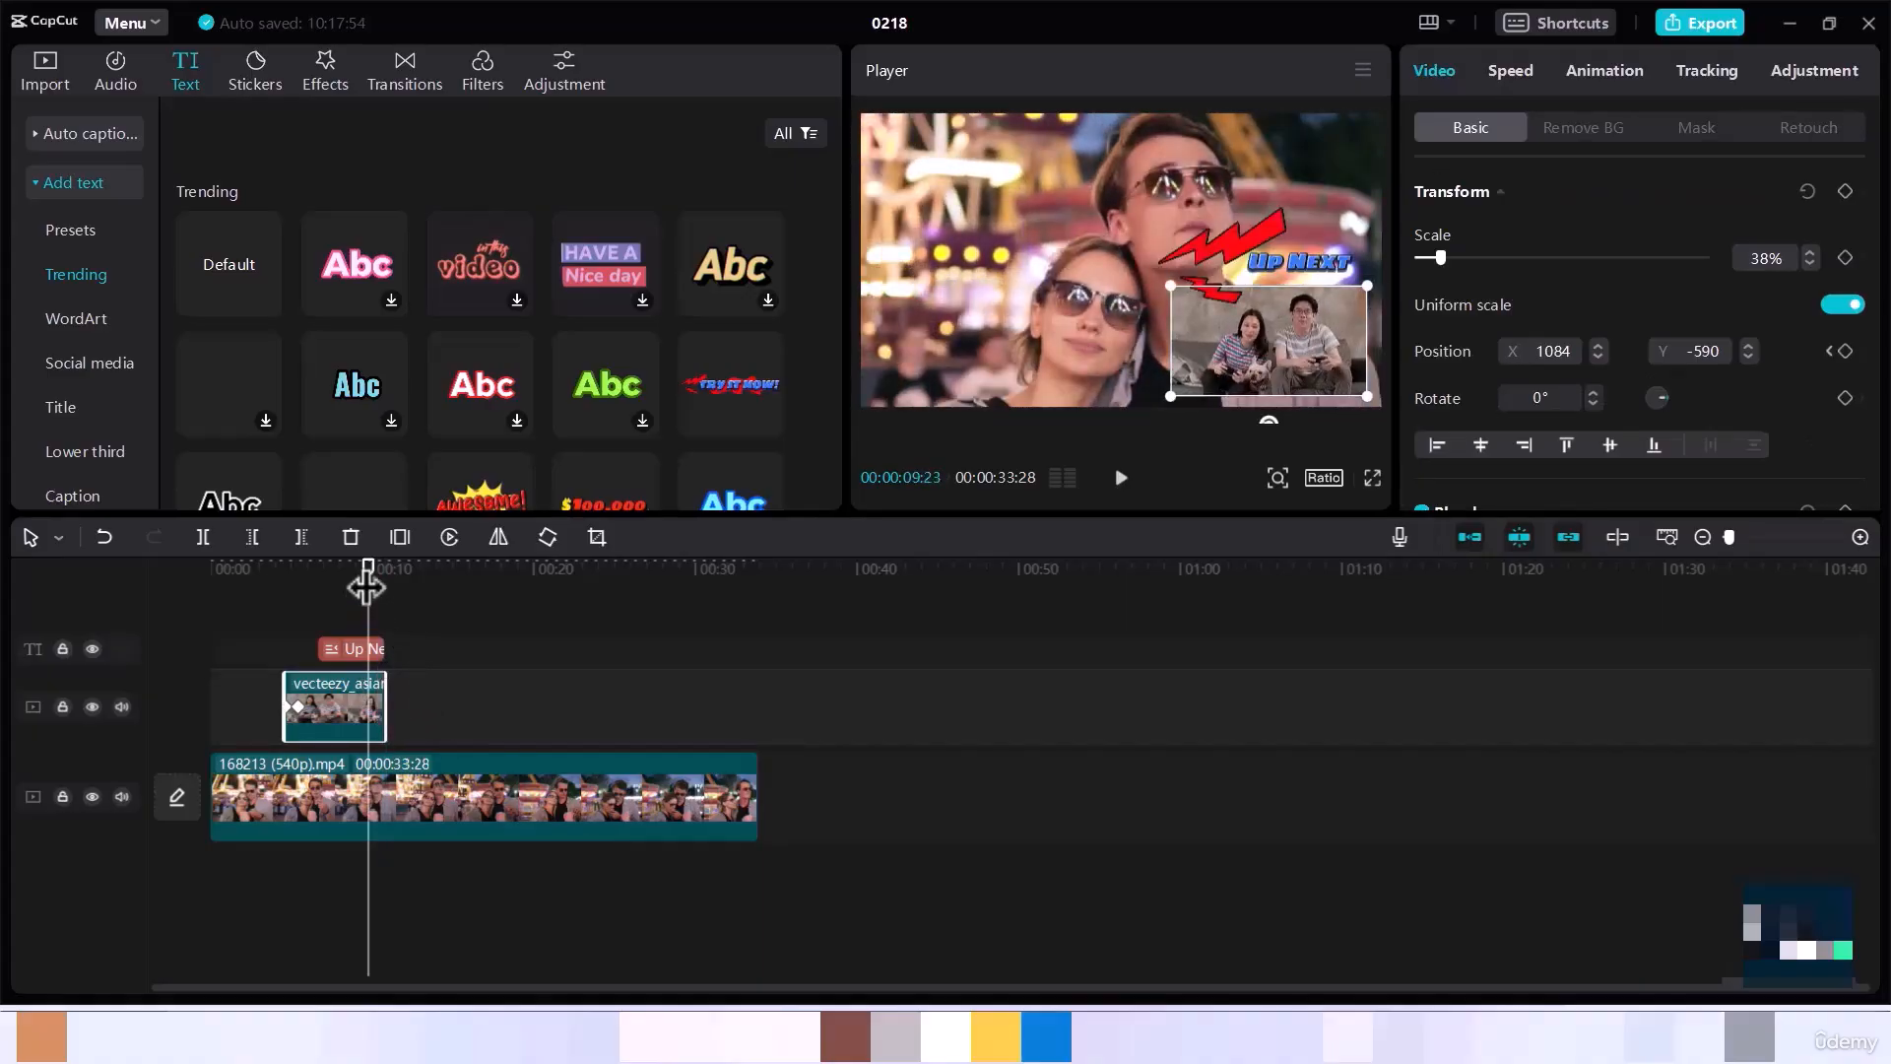
# - Play back the overlay and title section from about 00:00:03:07
pyautogui.moveTo(368, 585); pyautogui.dragTo(253, 630)
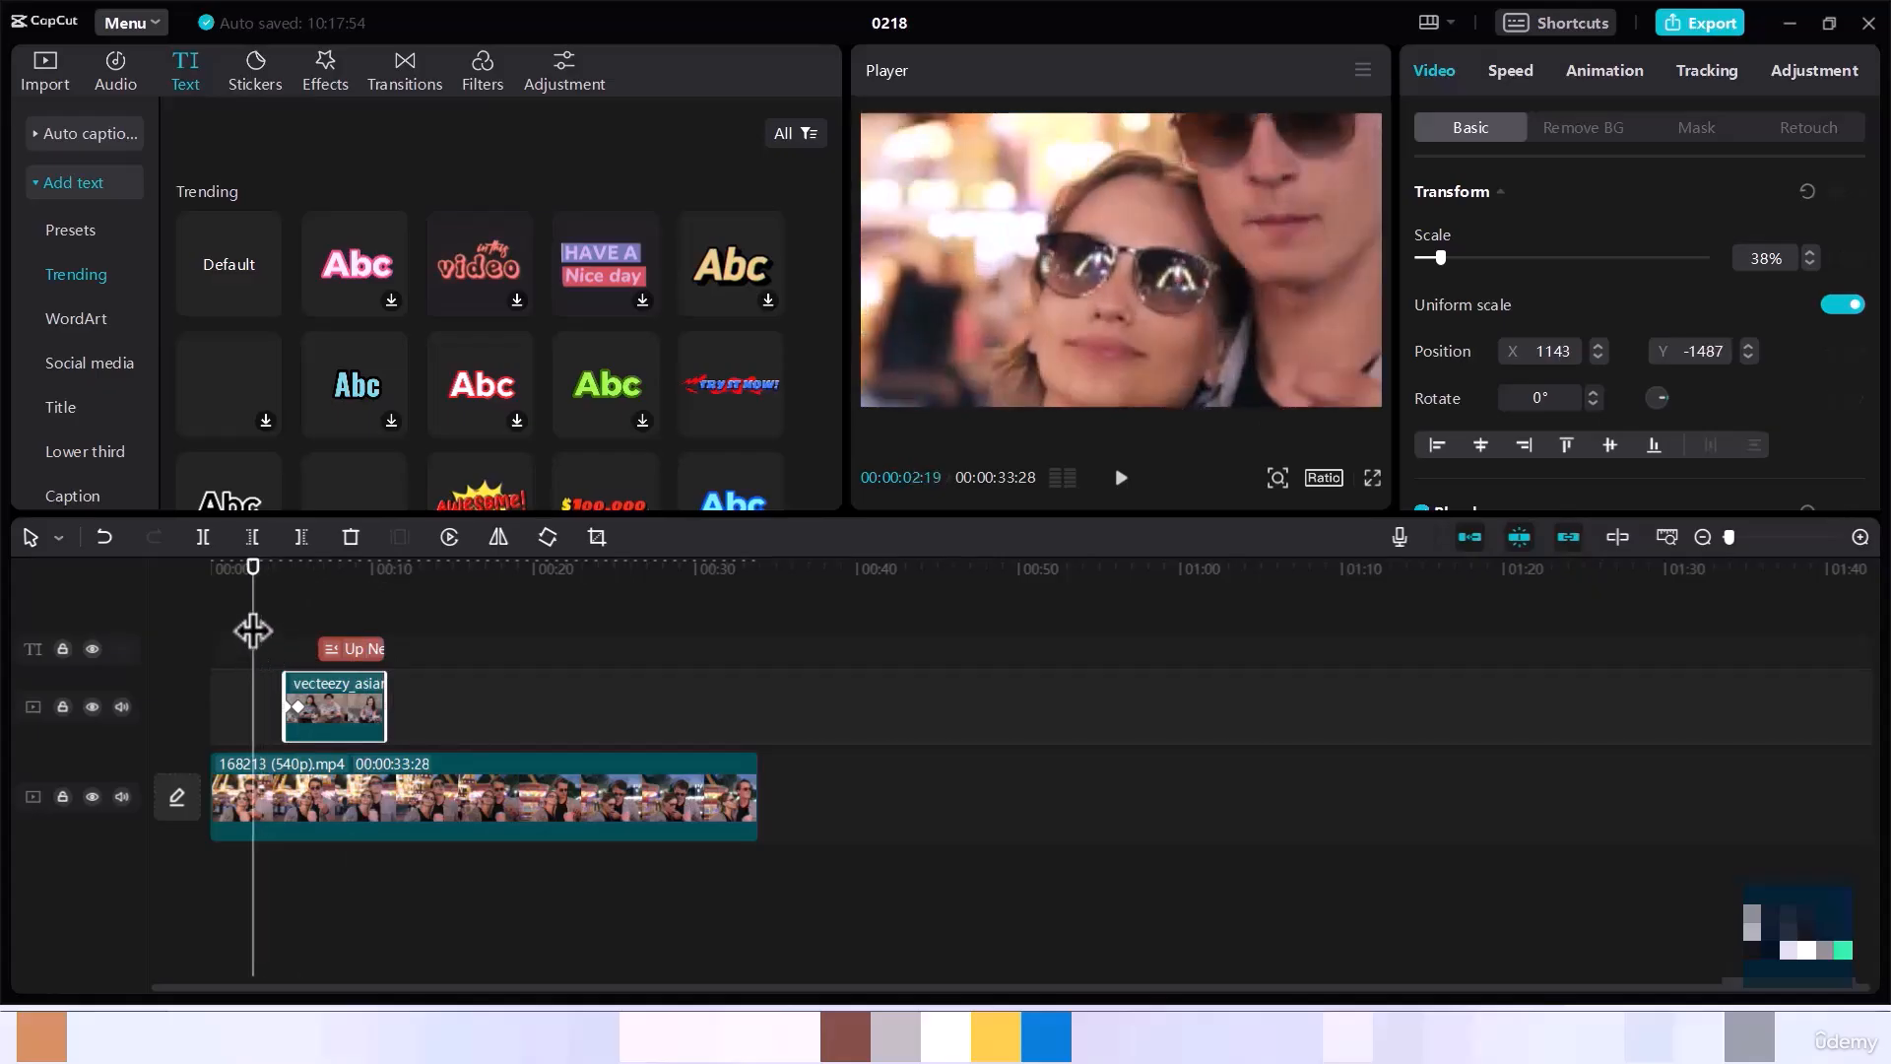
pyautogui.click(286, 648)
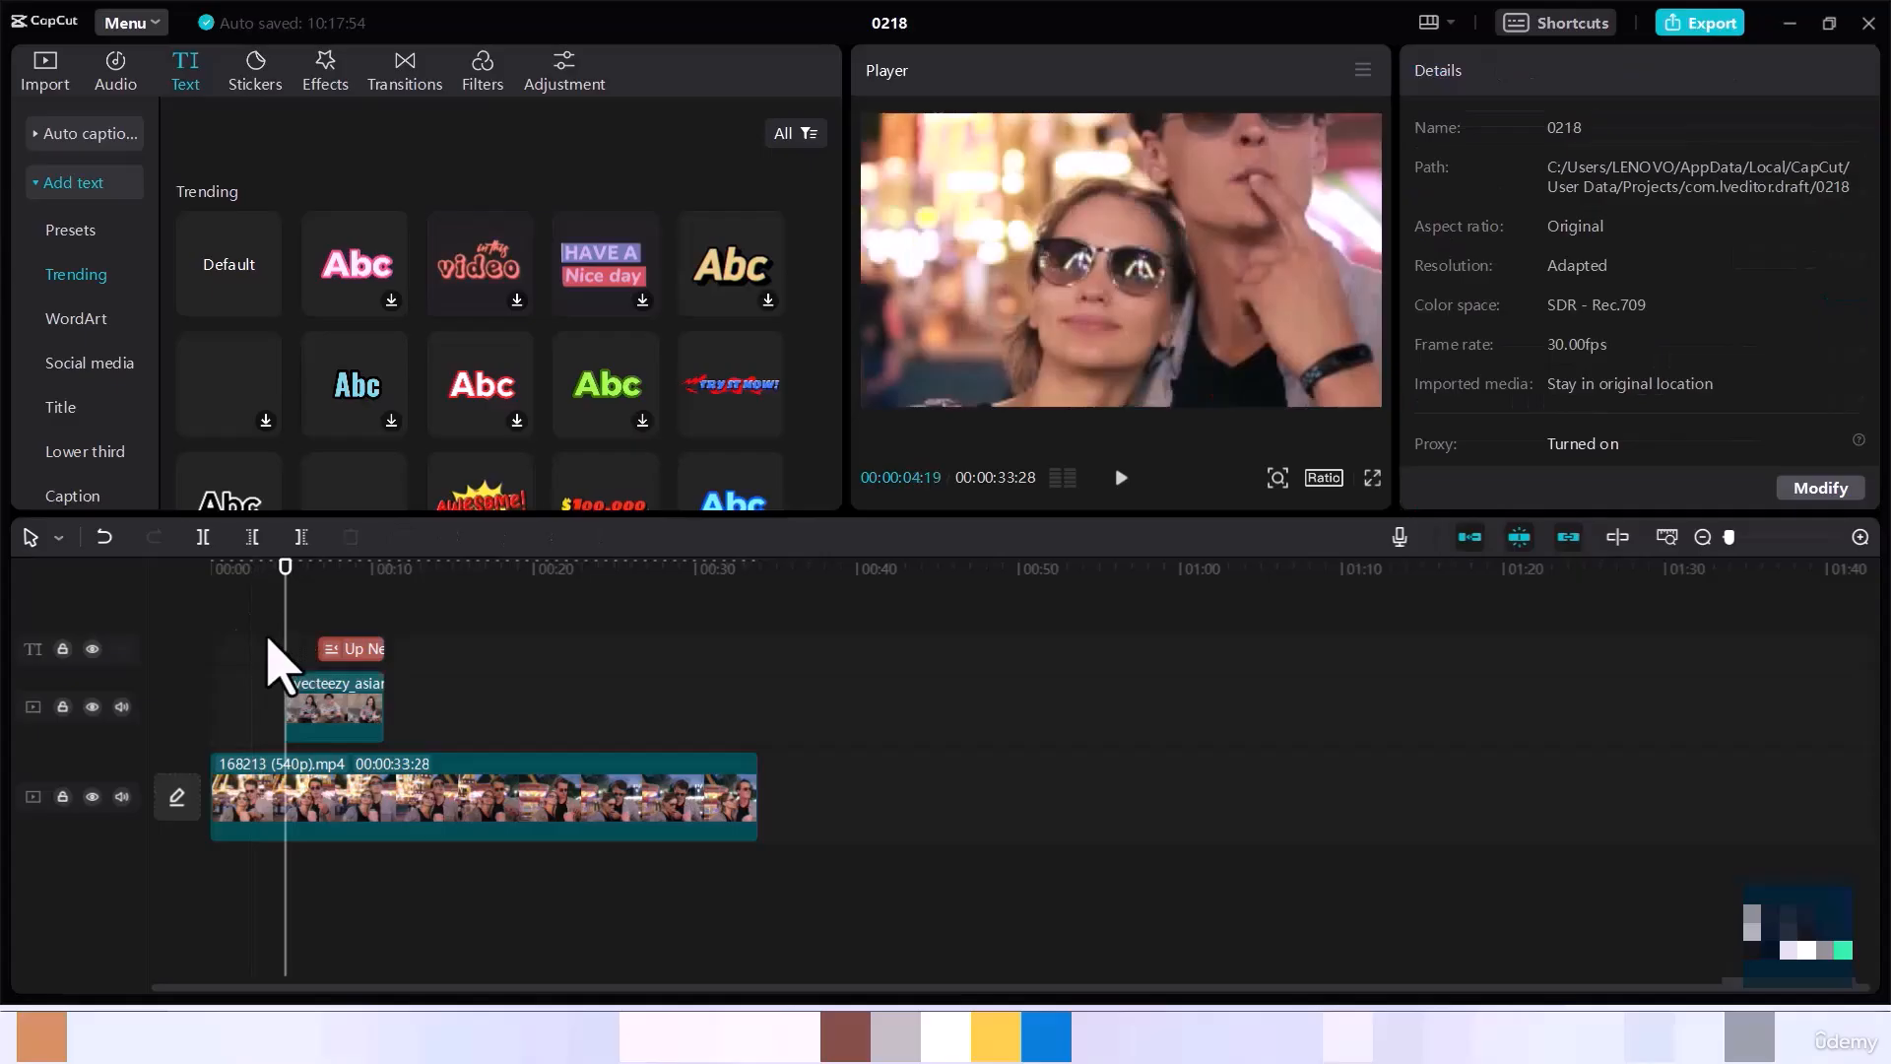
pyautogui.moveTo(285, 581); pyautogui.dragTo(266, 592)
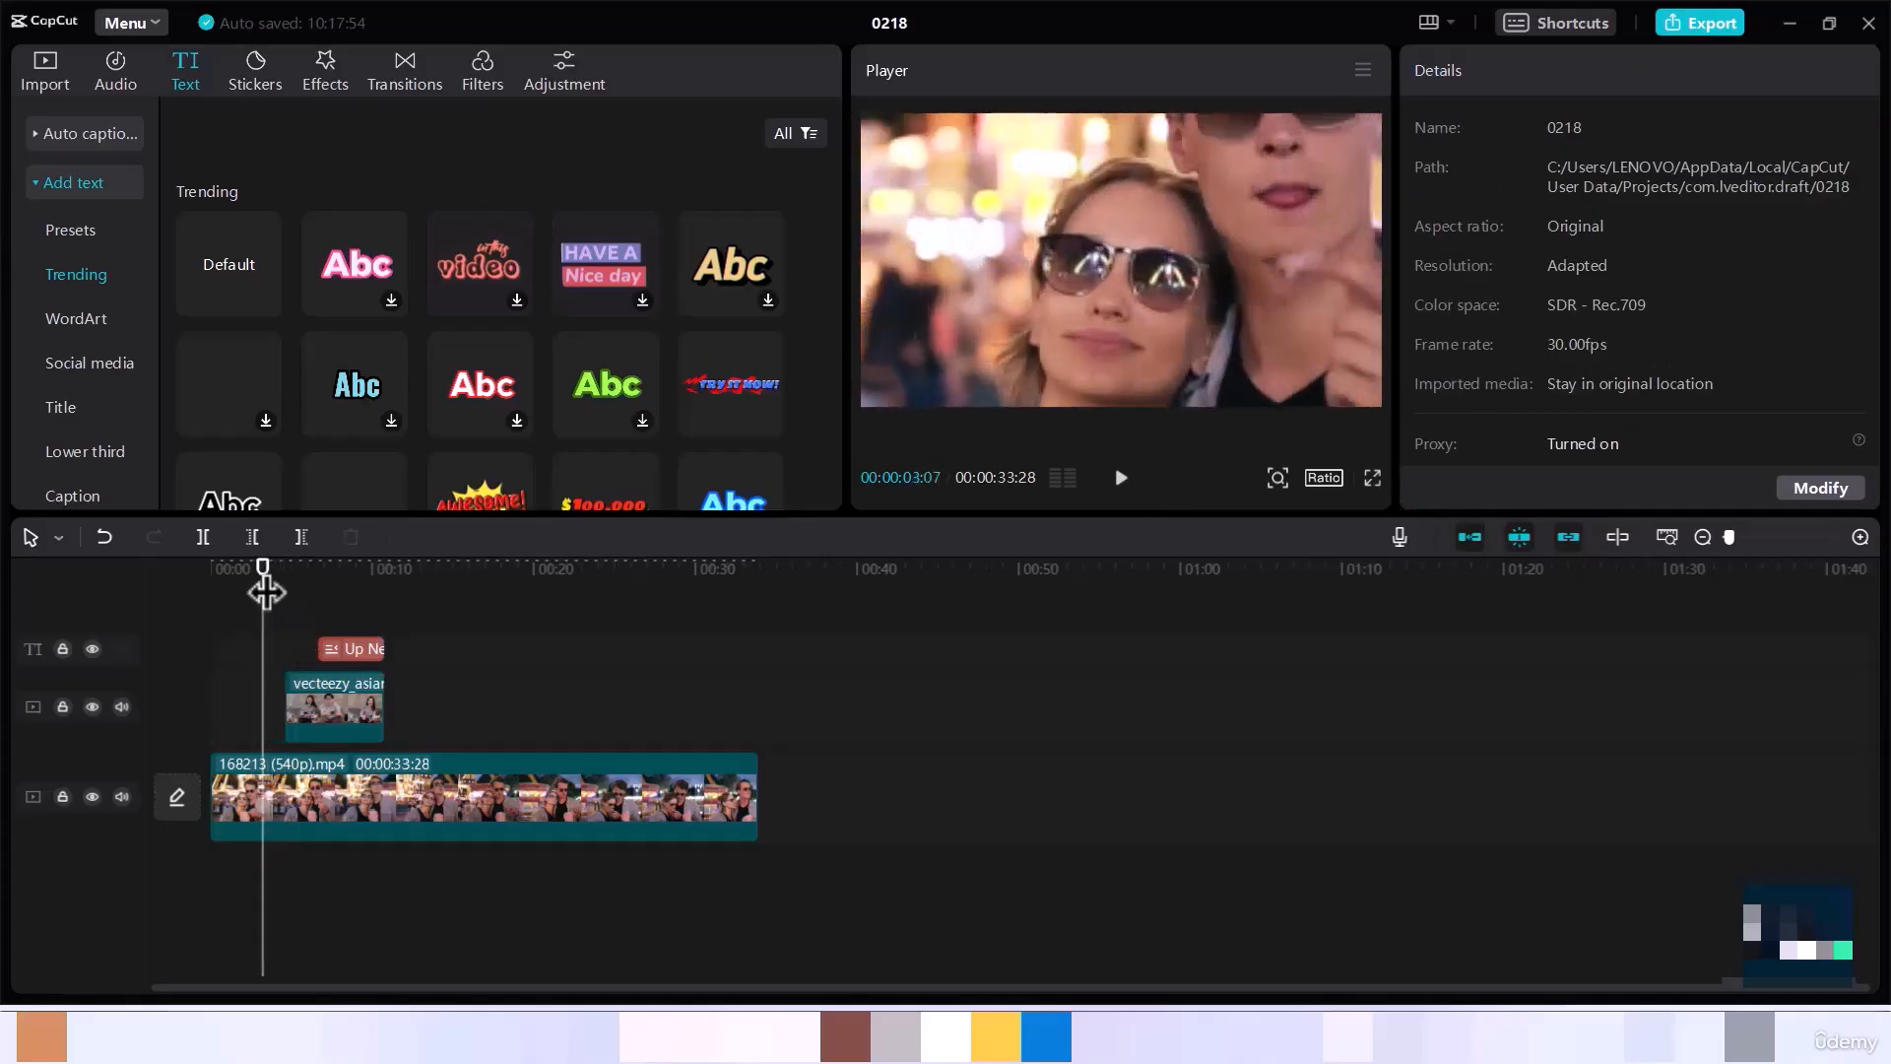
pyautogui.press('space')
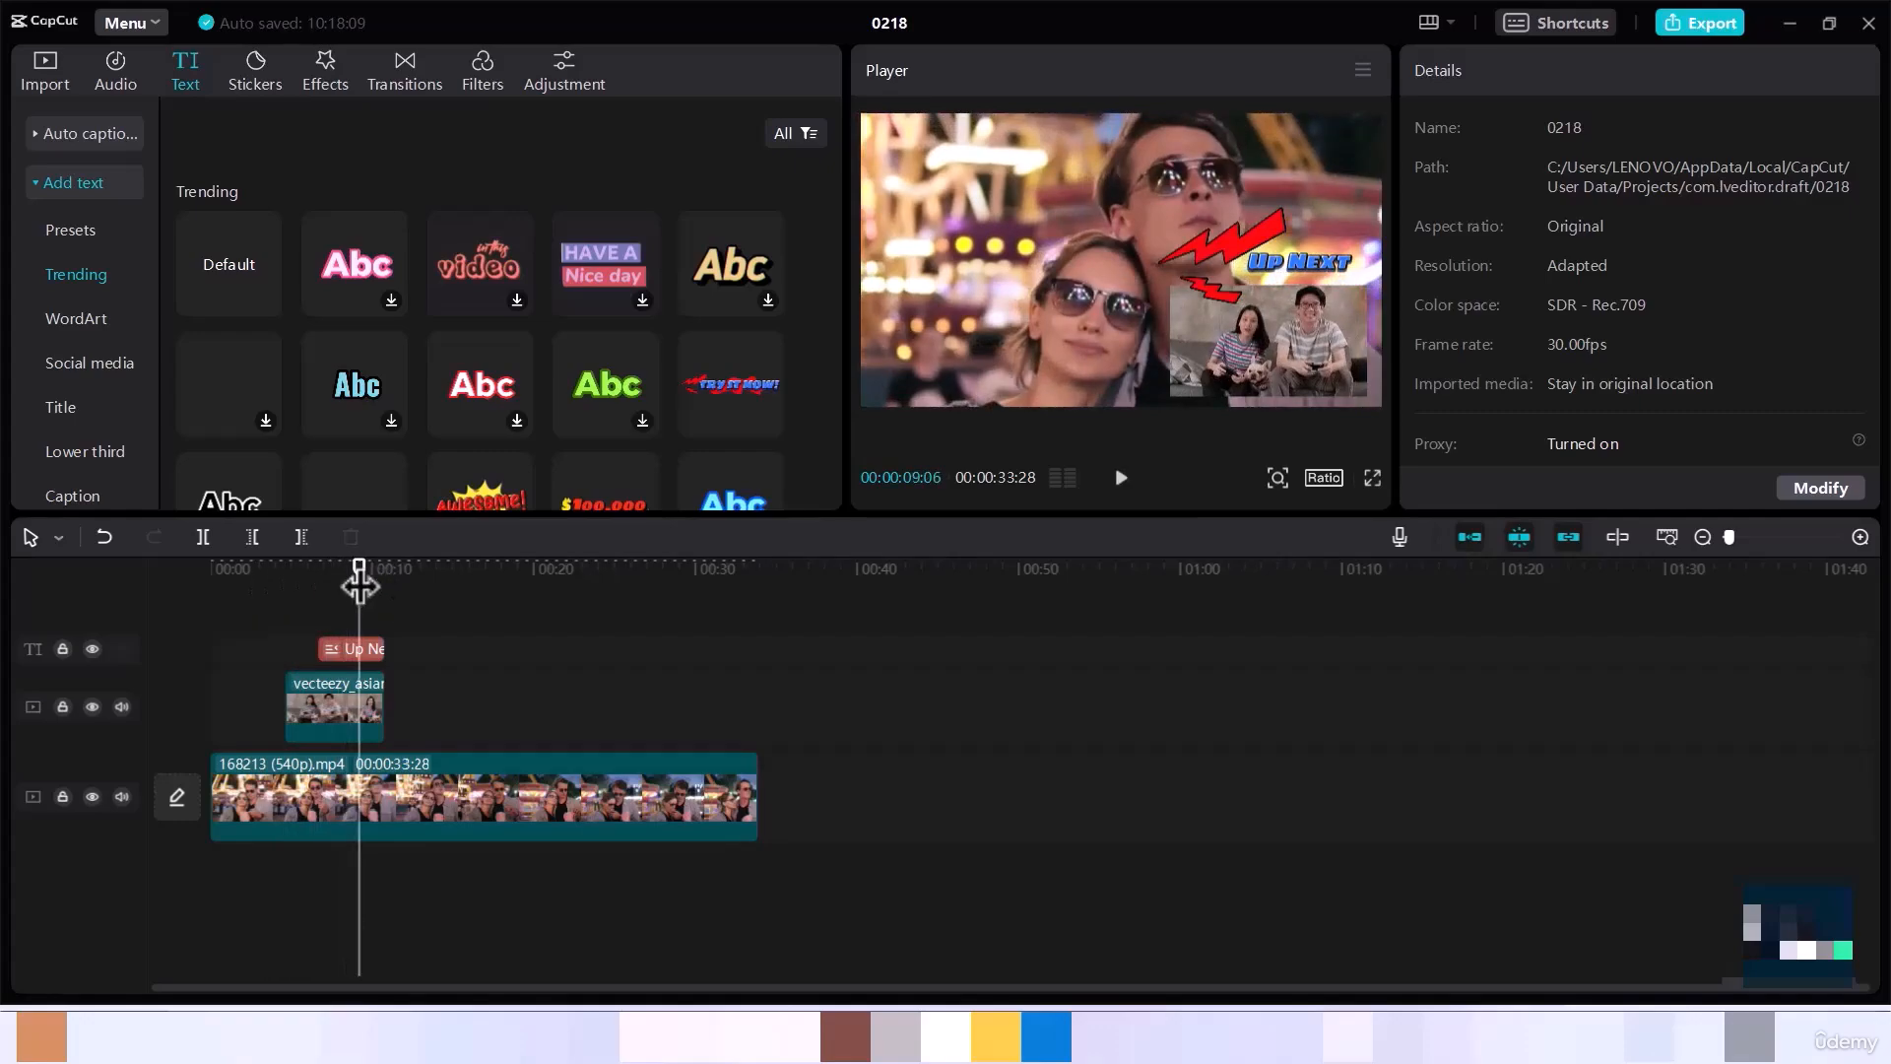
# - Search the sound effects for "pop" and preview the Pop effect, with the playhead at the overlay clip's start, 00:00:04:19
pyautogui.moveTo(359, 585); pyautogui.dragTo(287, 570)
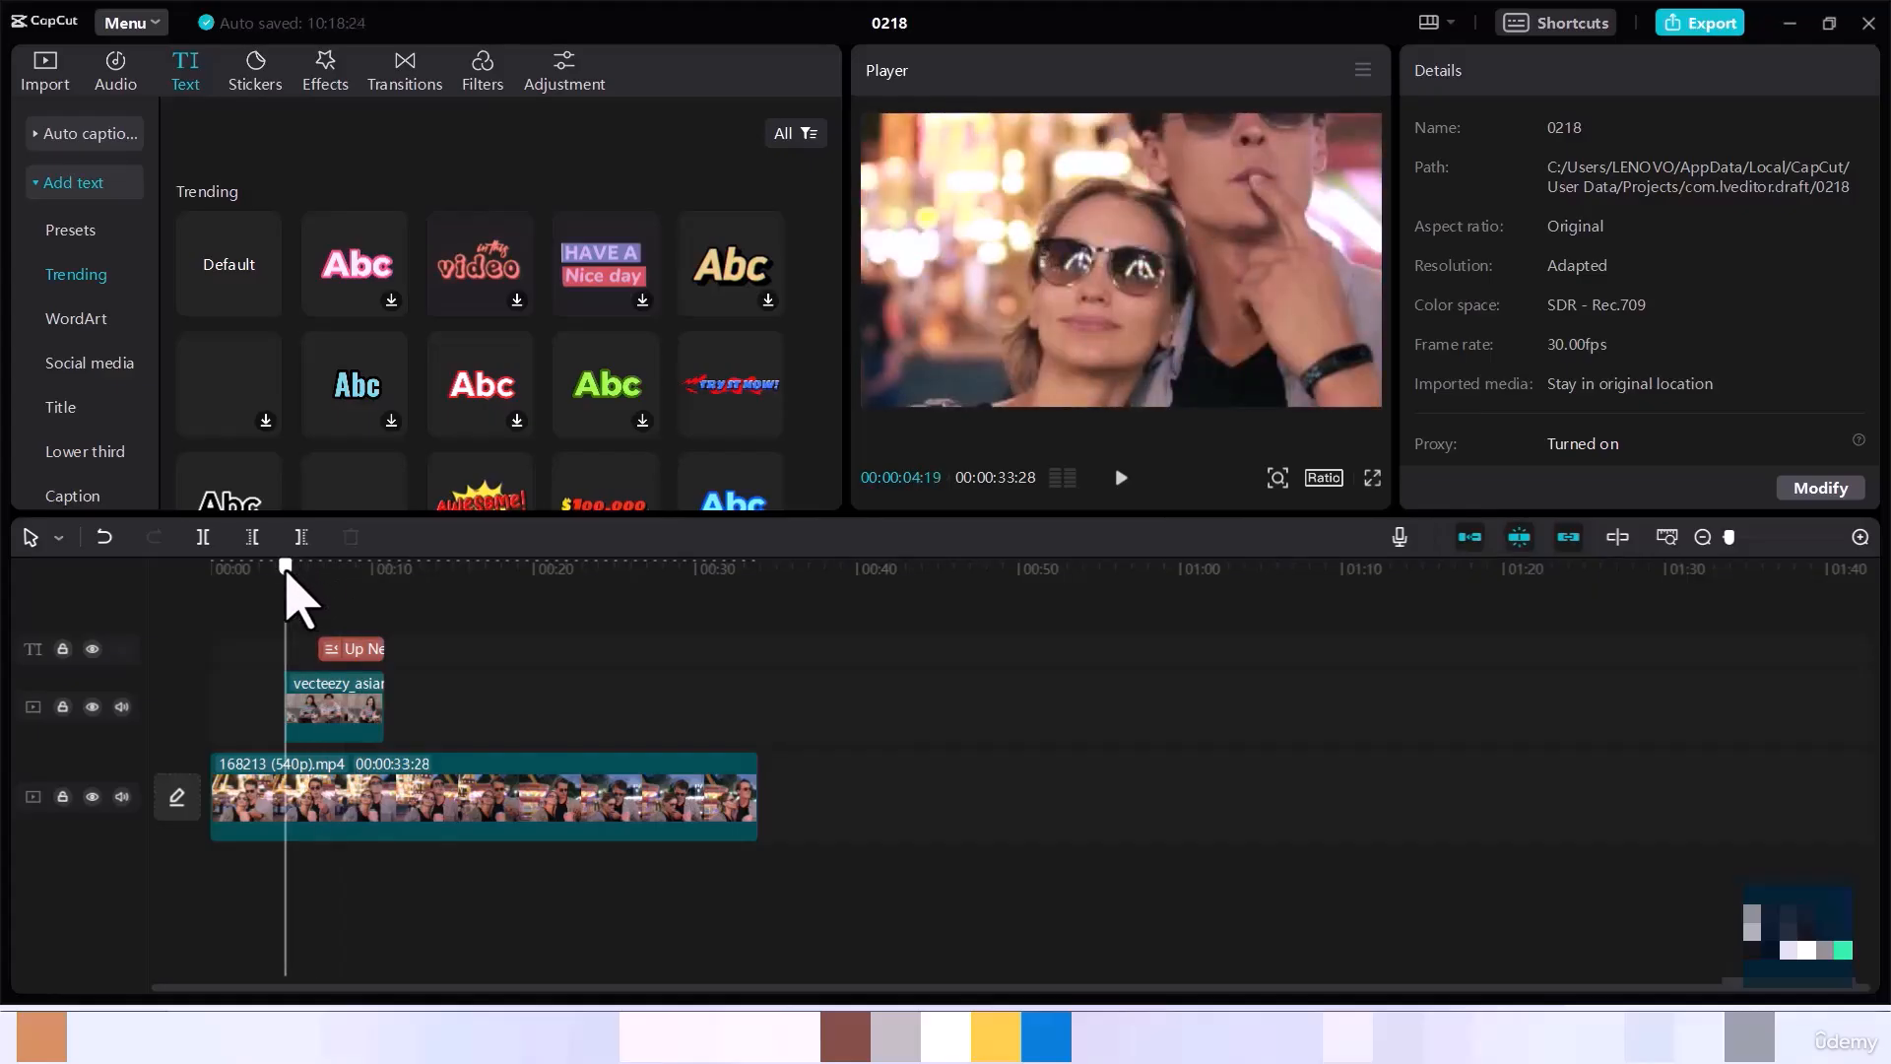
pyautogui.click(115, 74)
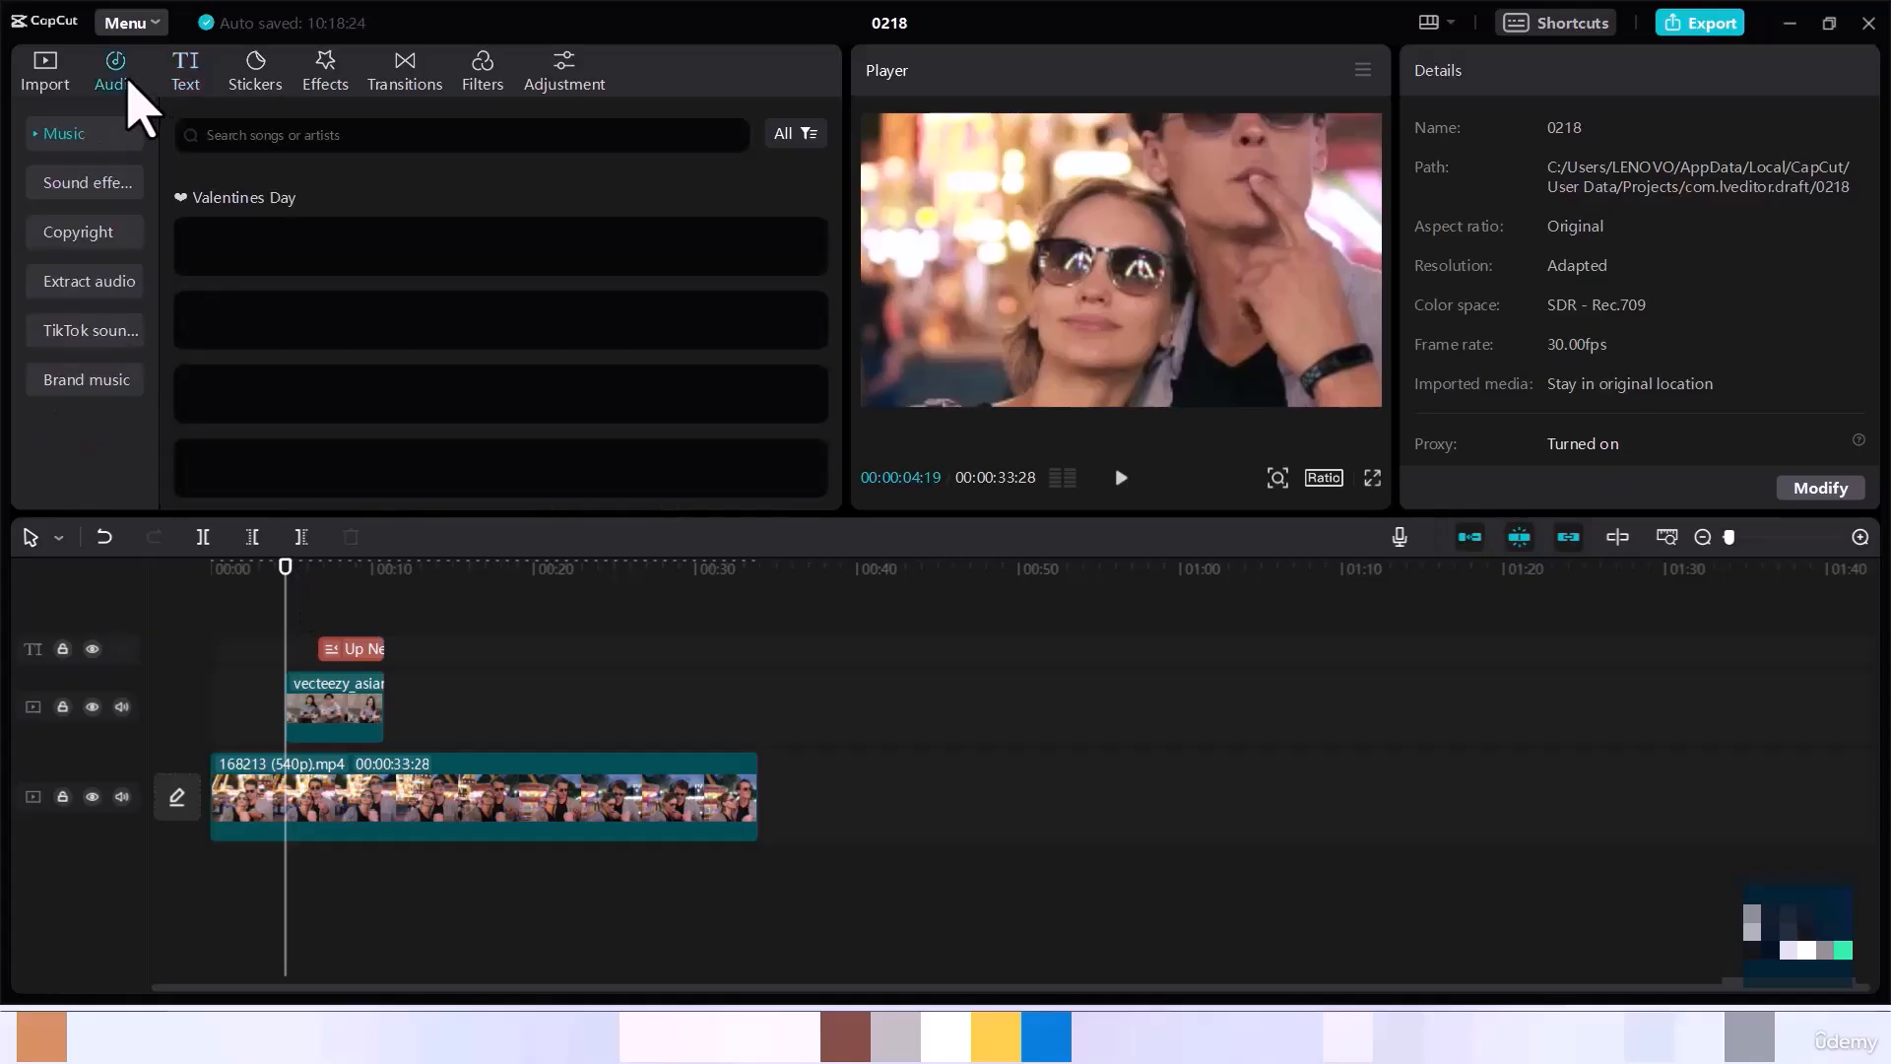
pyautogui.click(116, 185)
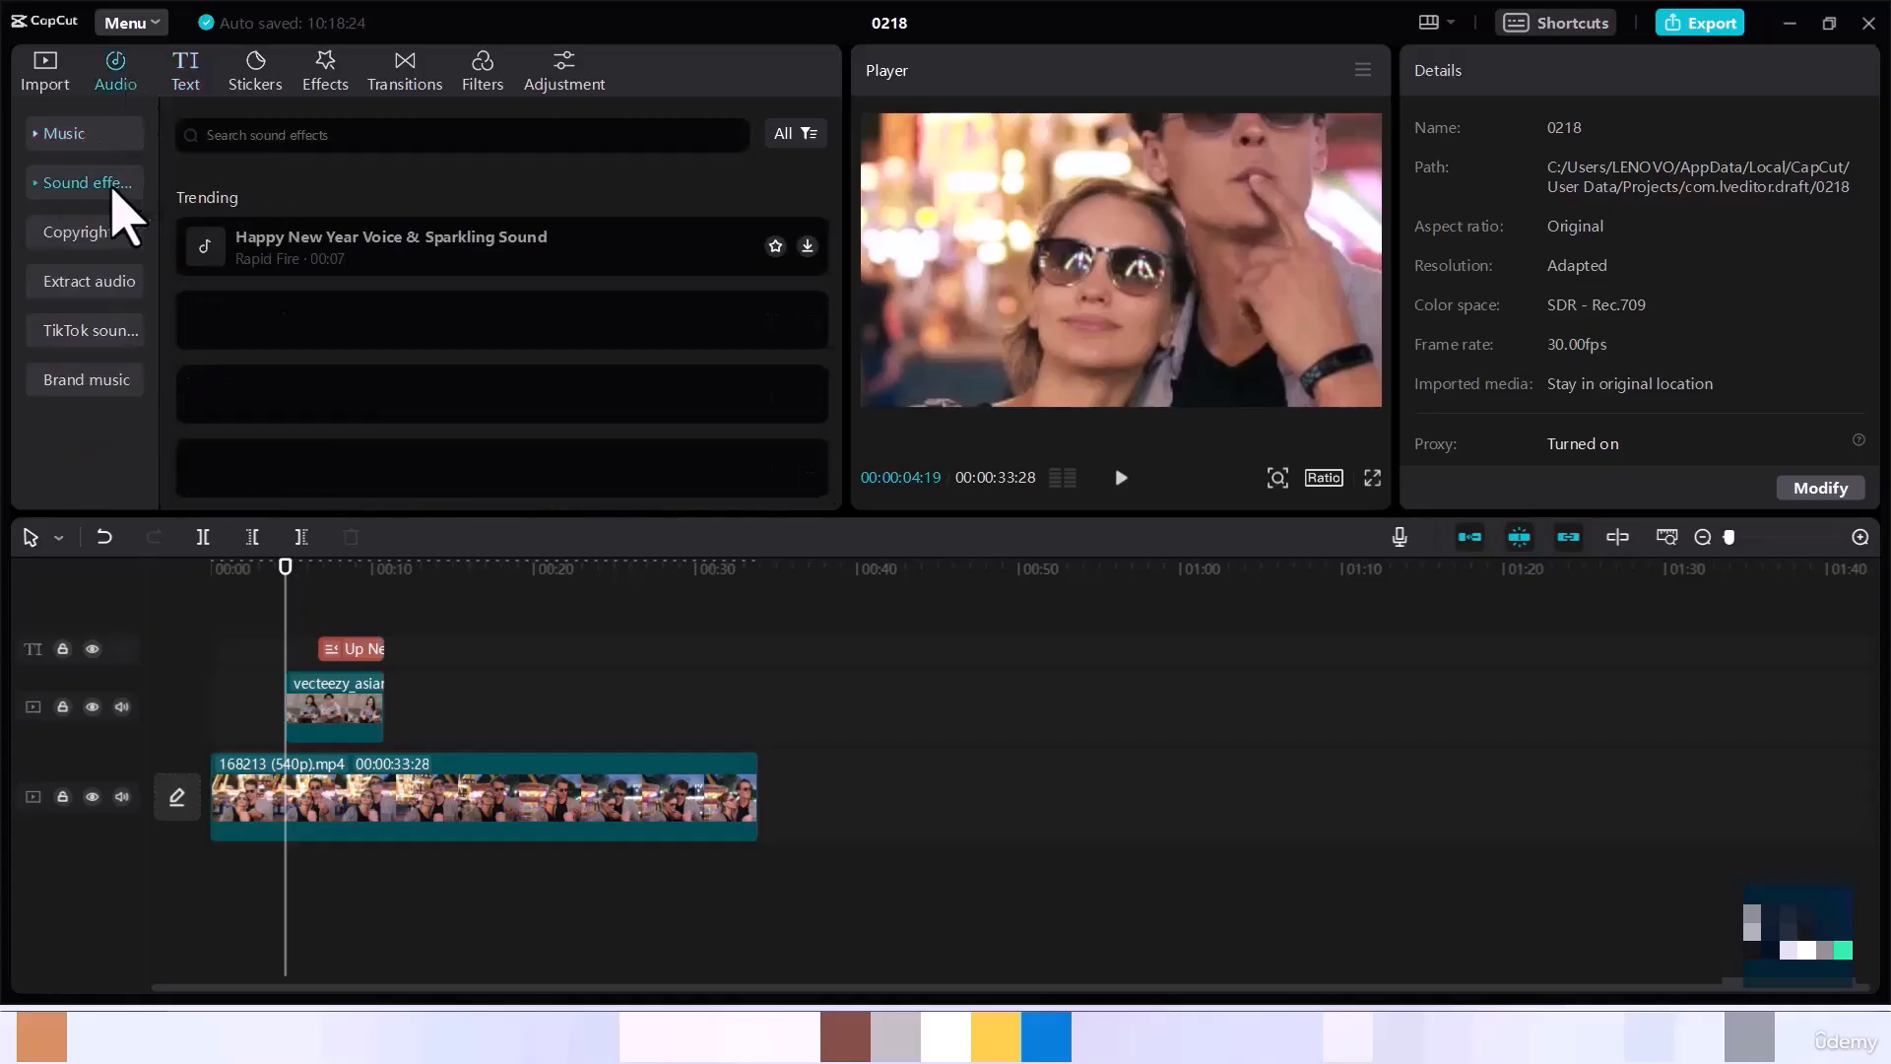
pyautogui.click(261, 142)
pyautogui.write('pop')
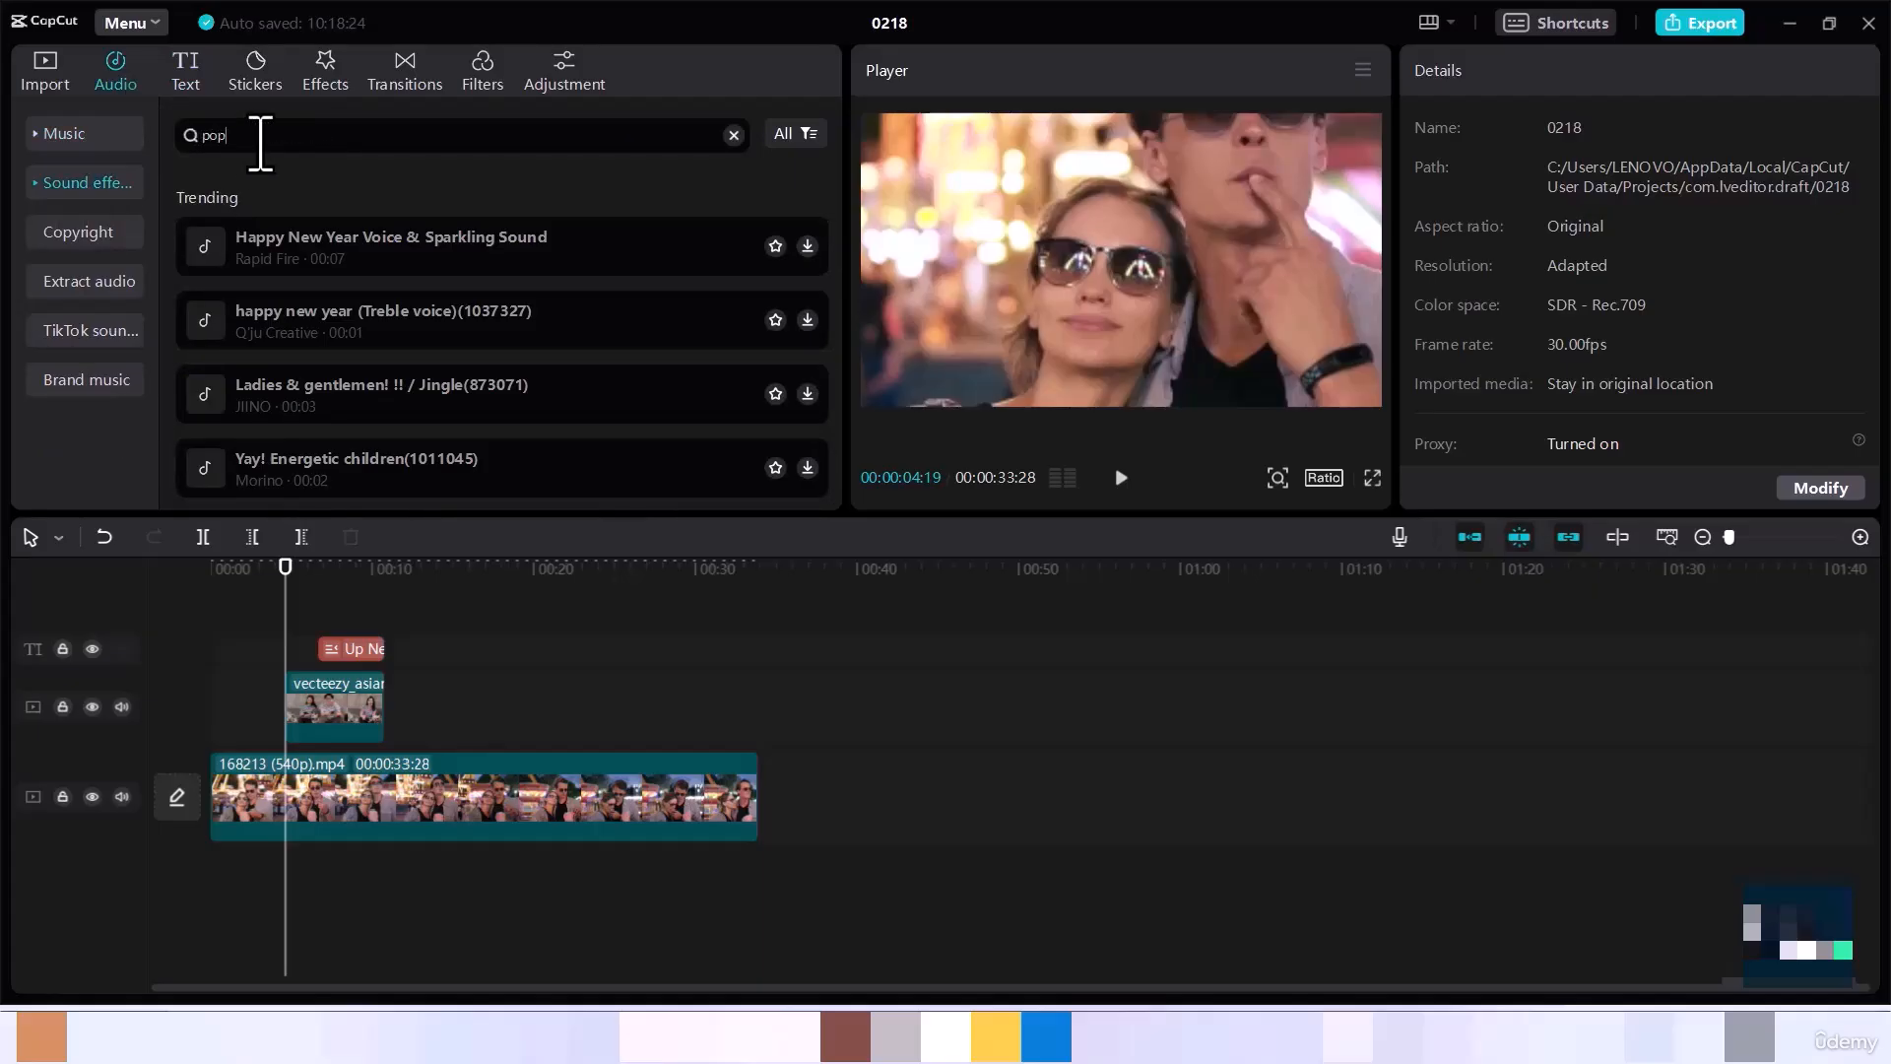
pyautogui.press('Return')
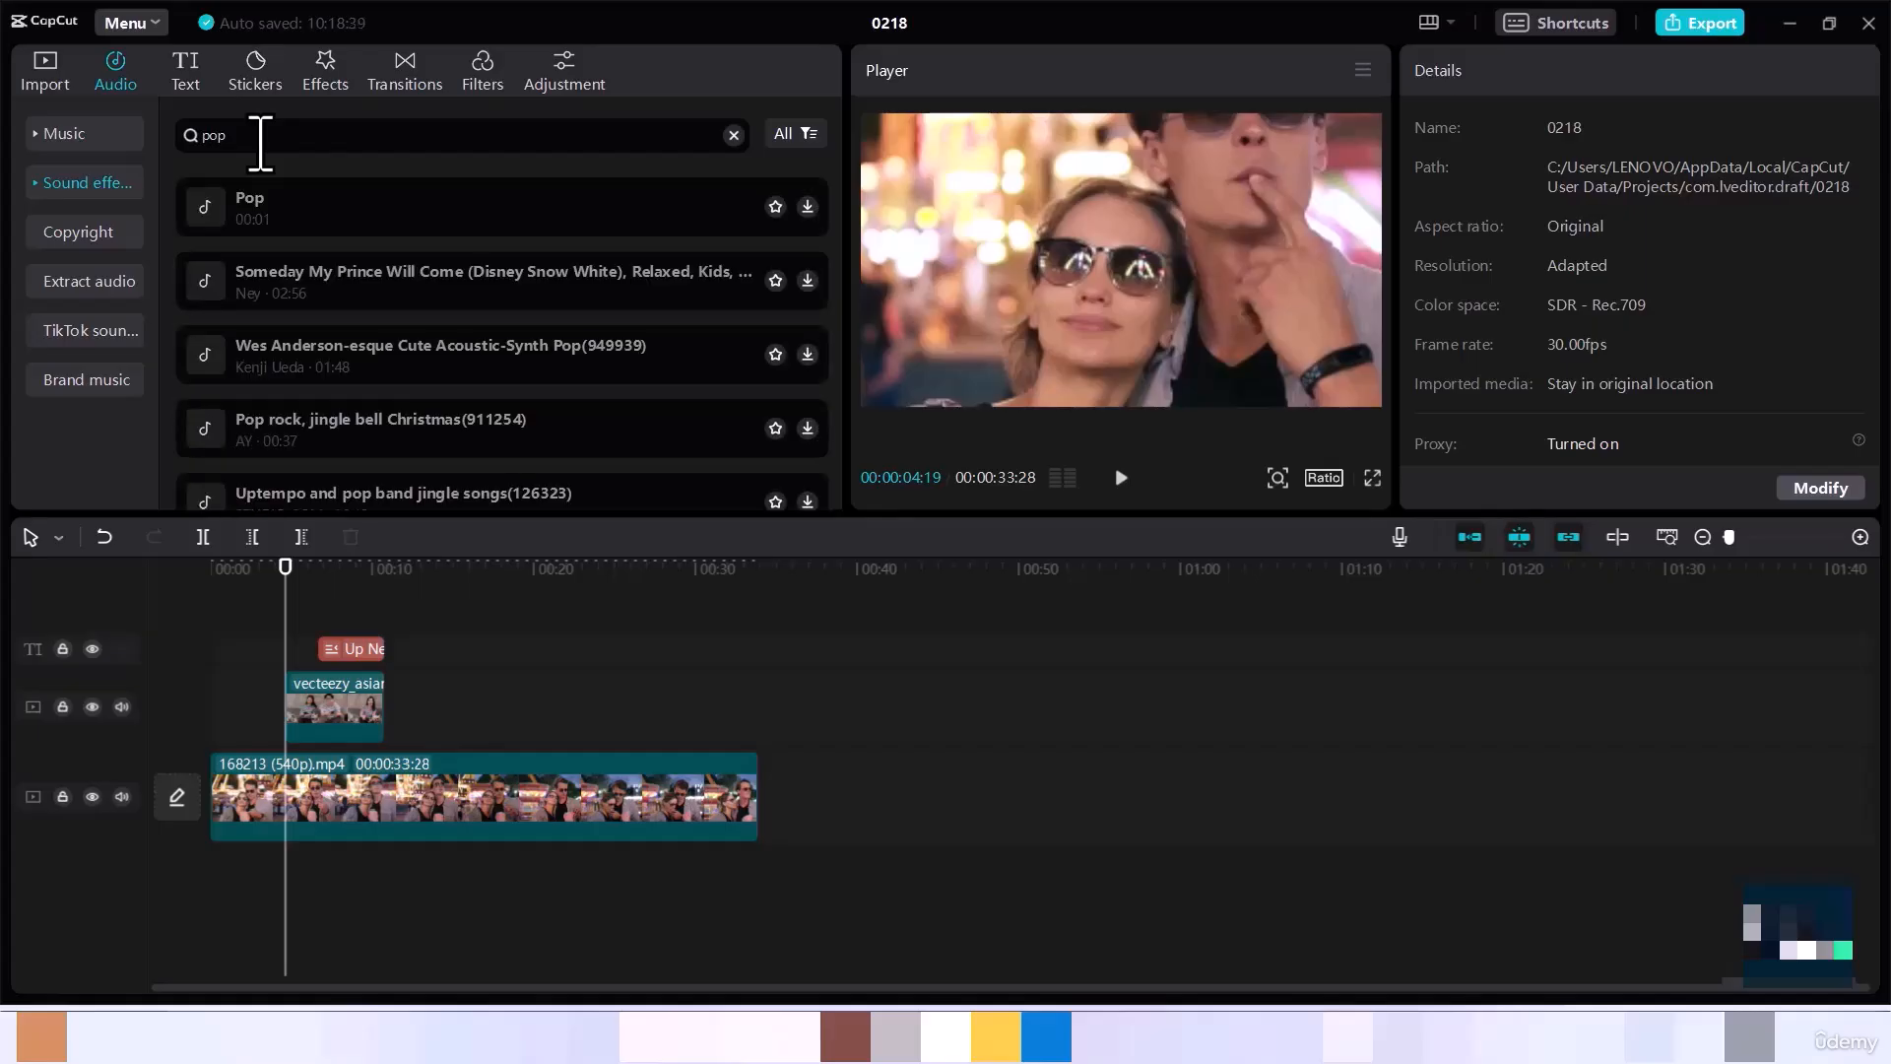
pyautogui.click(275, 218)
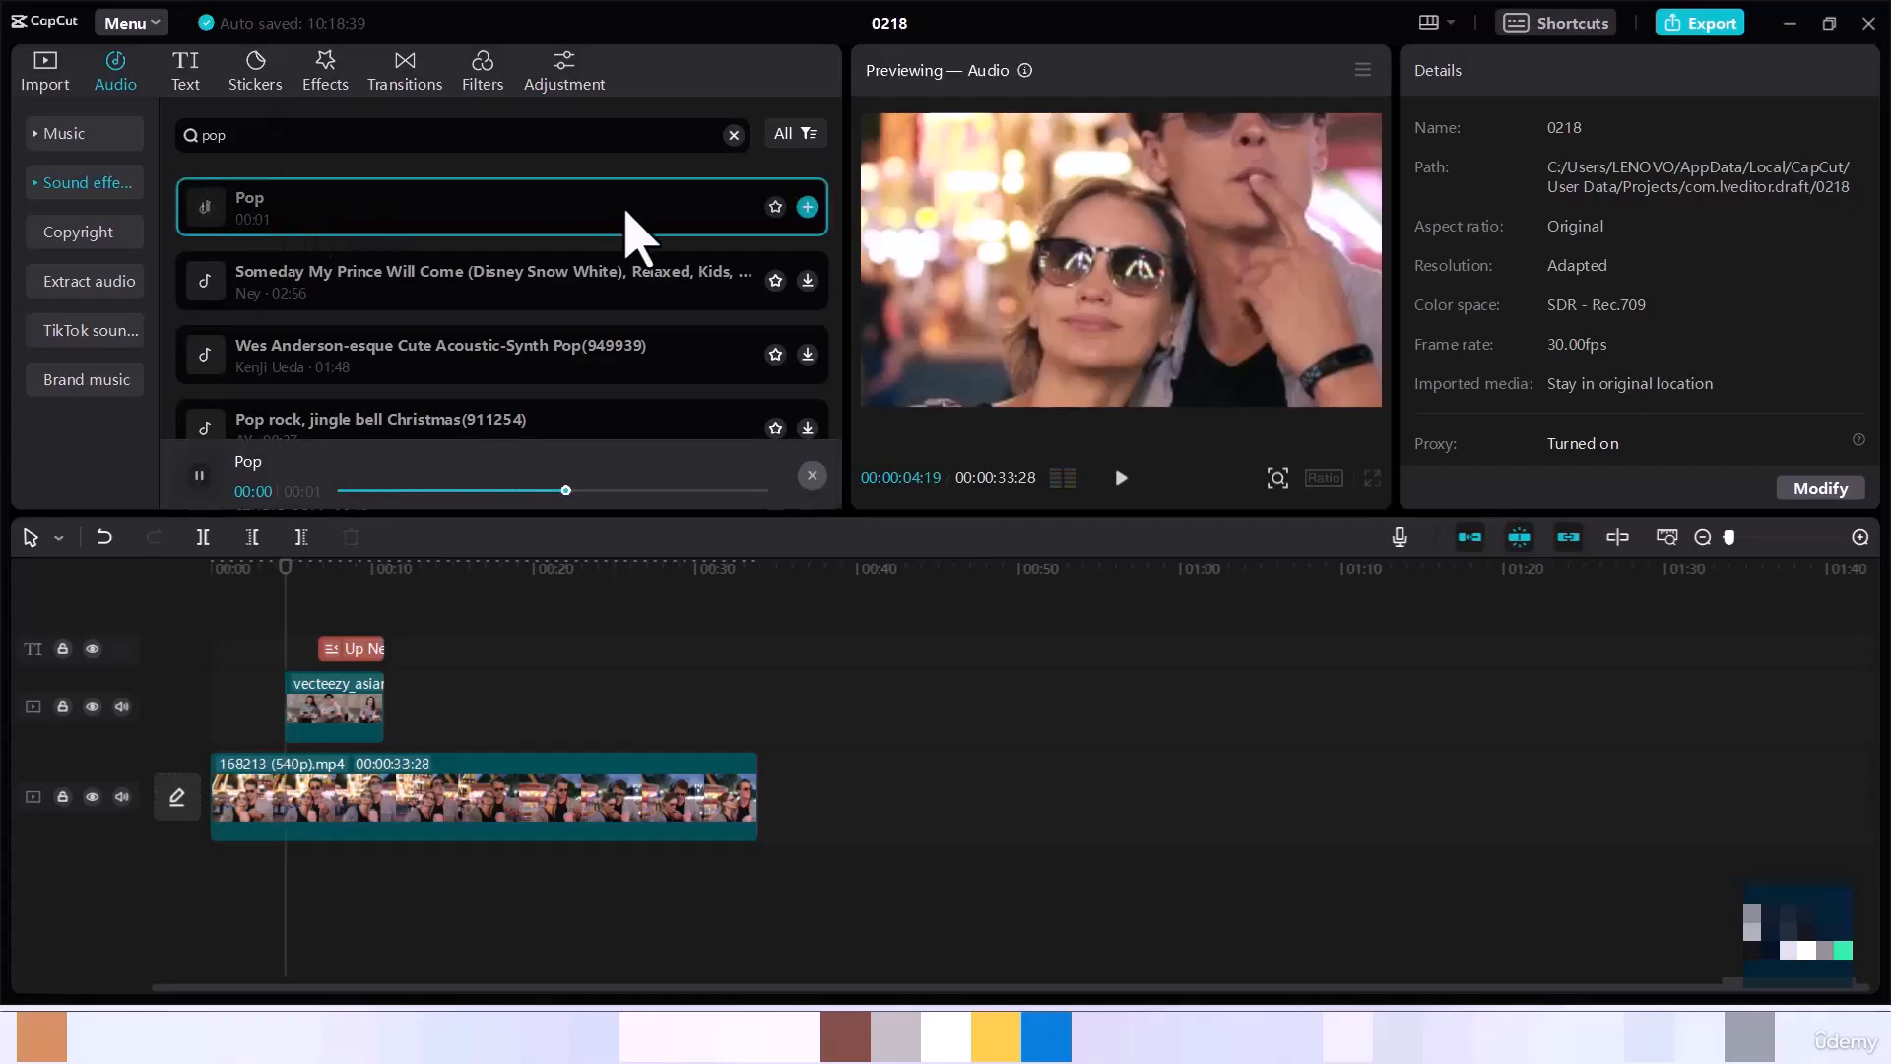
# - Add the Pop sound effect at the overlay clip's start, 00:00:04:19, and play it back from about 00:00:03:02
pyautogui.click(807, 207)
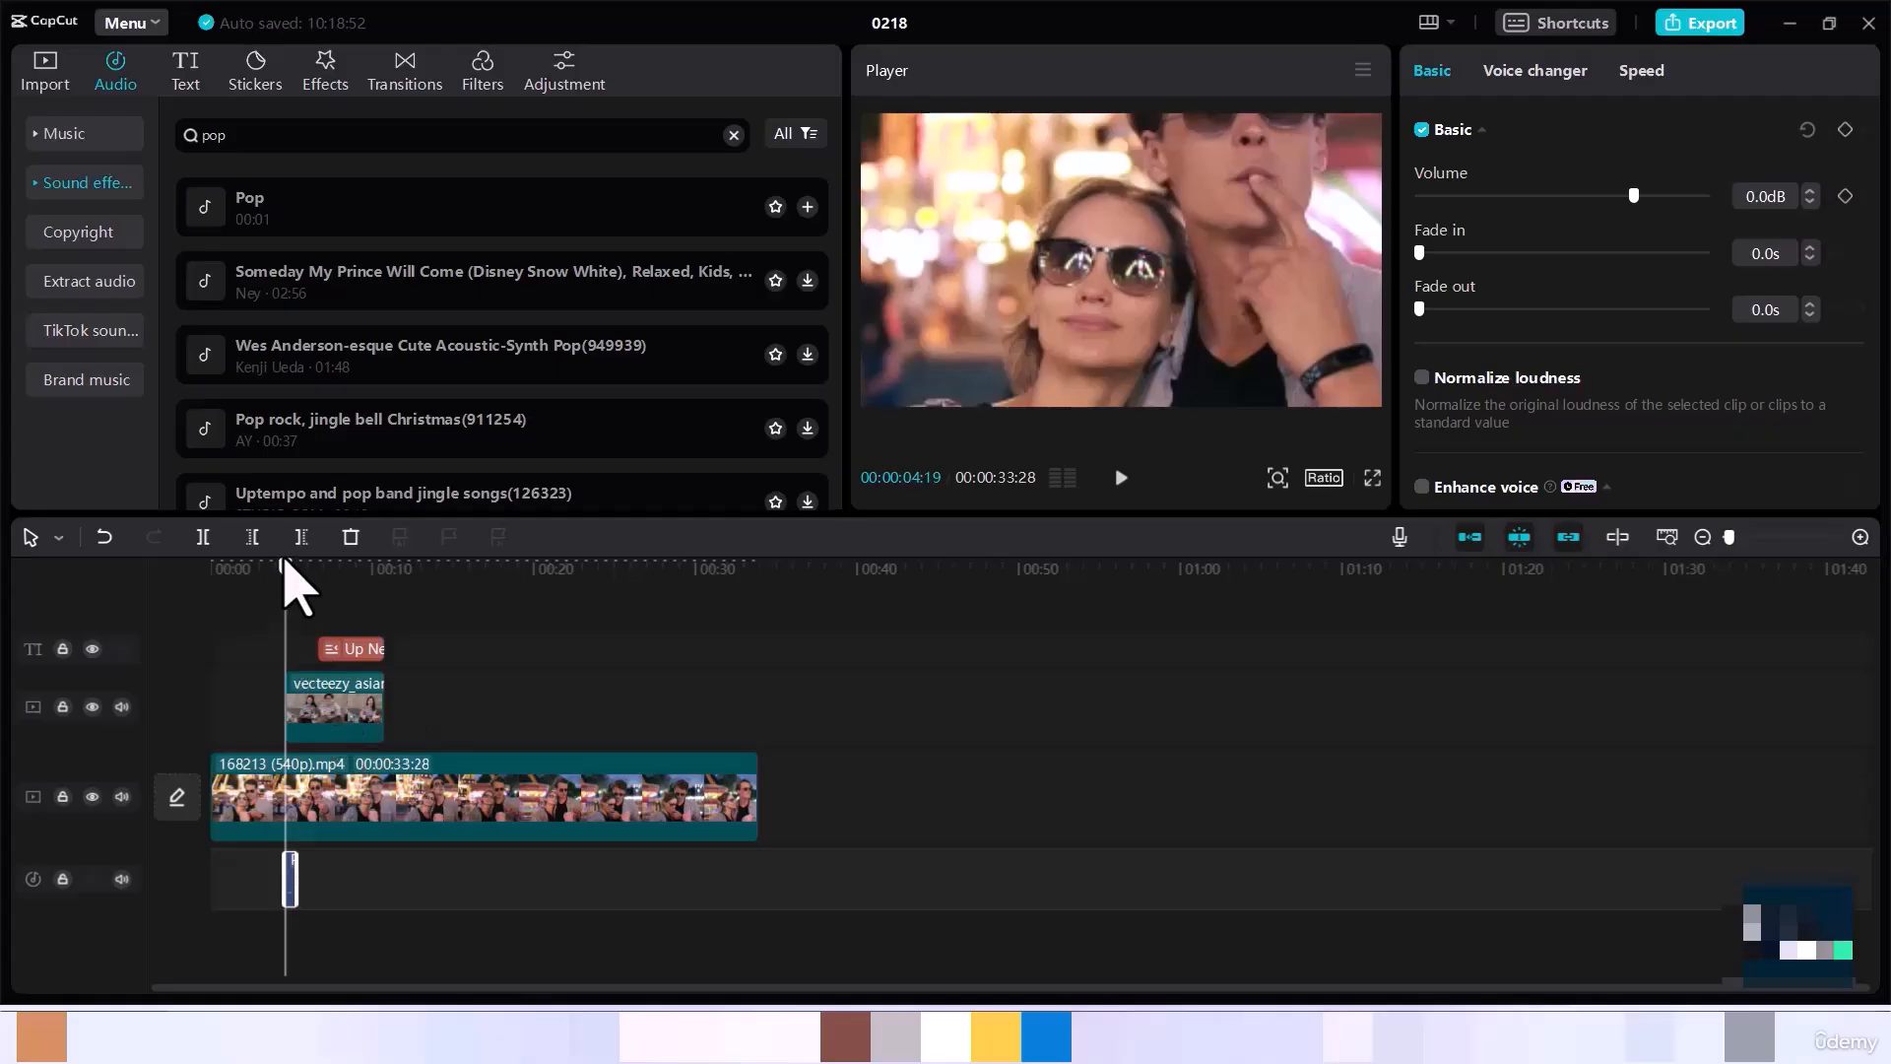
pyautogui.moveTo(285, 566); pyautogui.dragTo(260, 566)
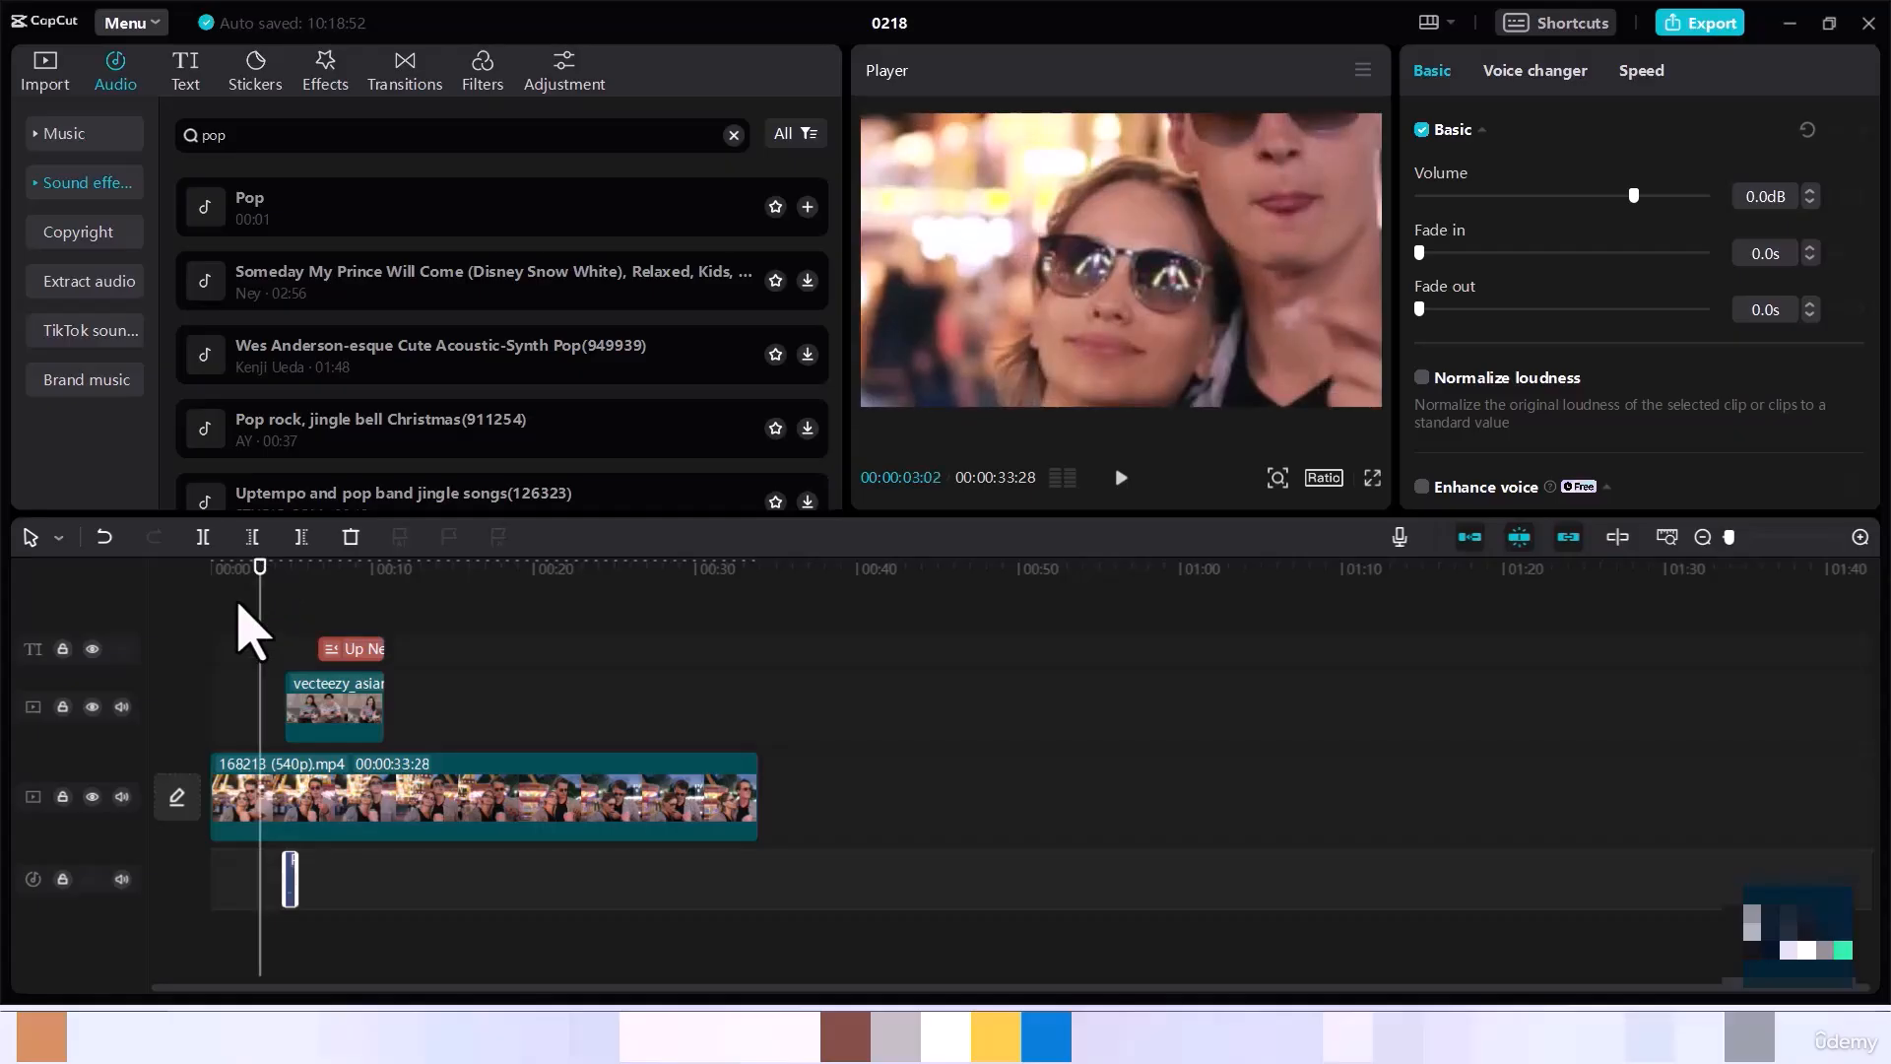
pyautogui.press('space')
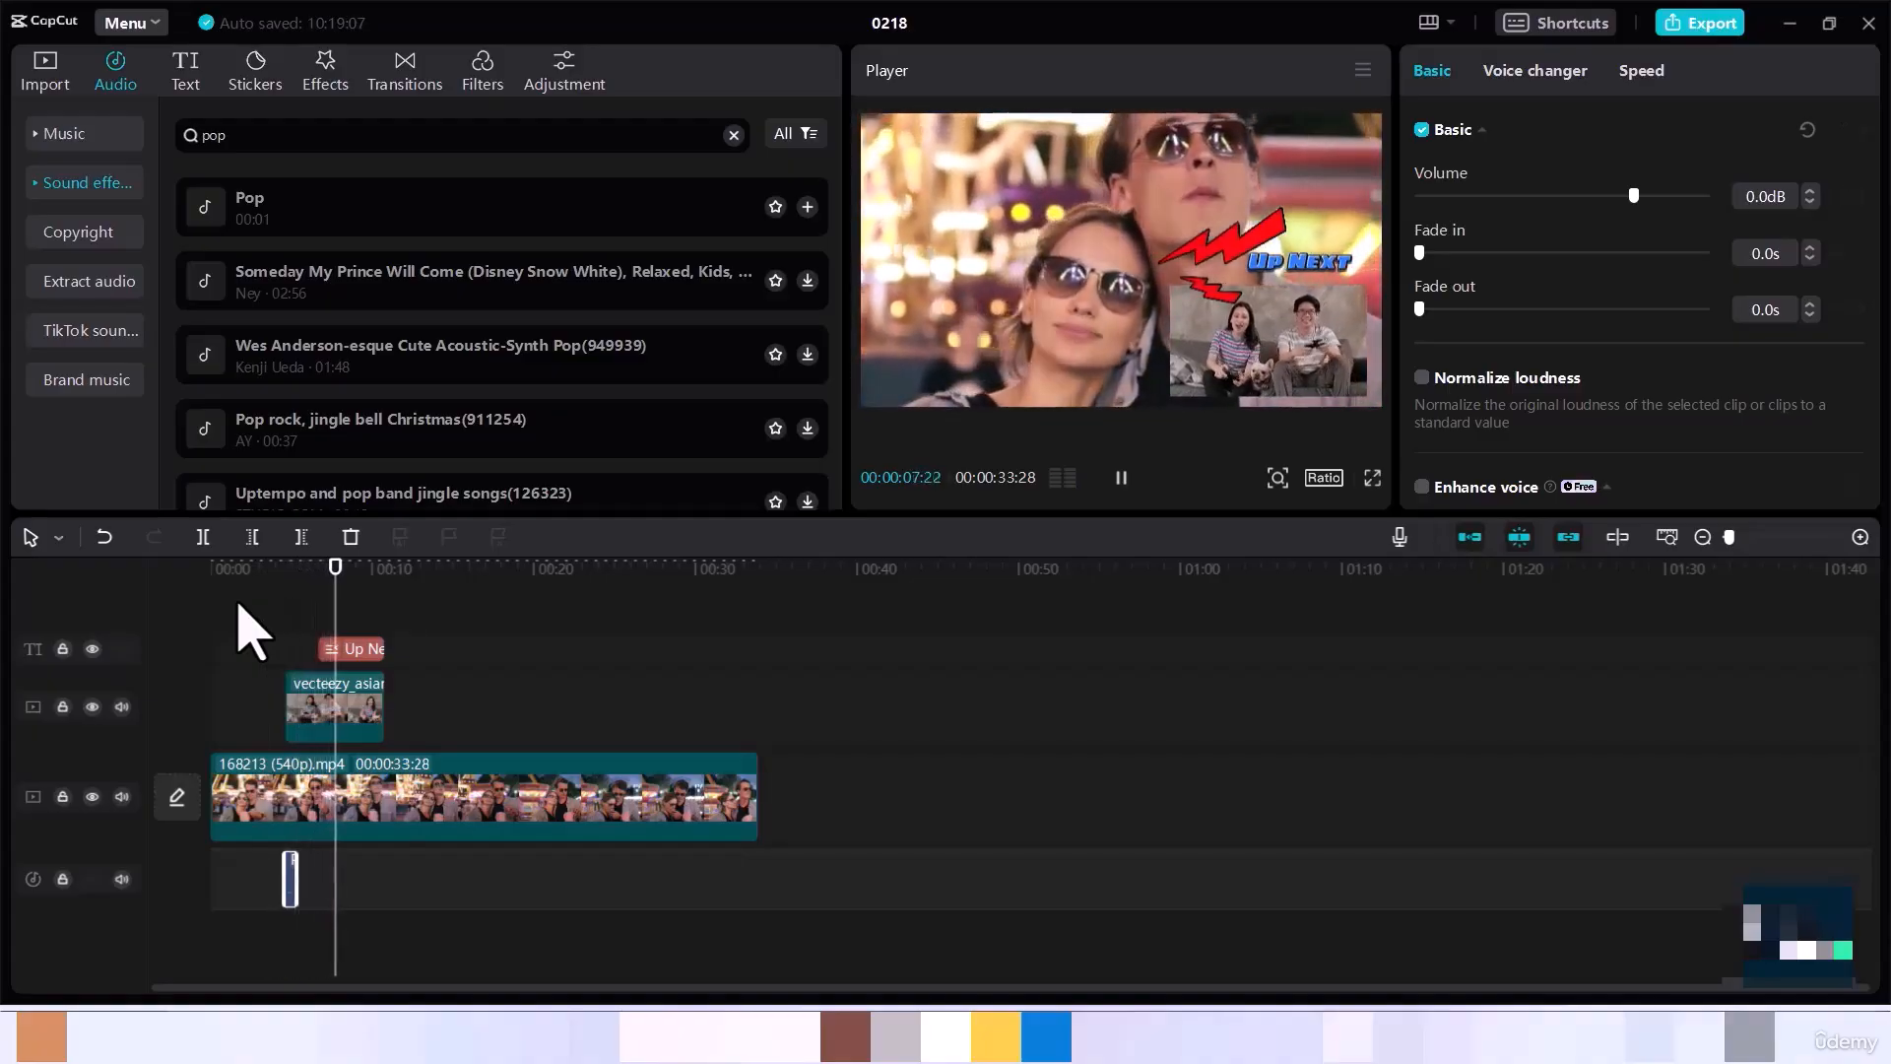
pyautogui.press('space')
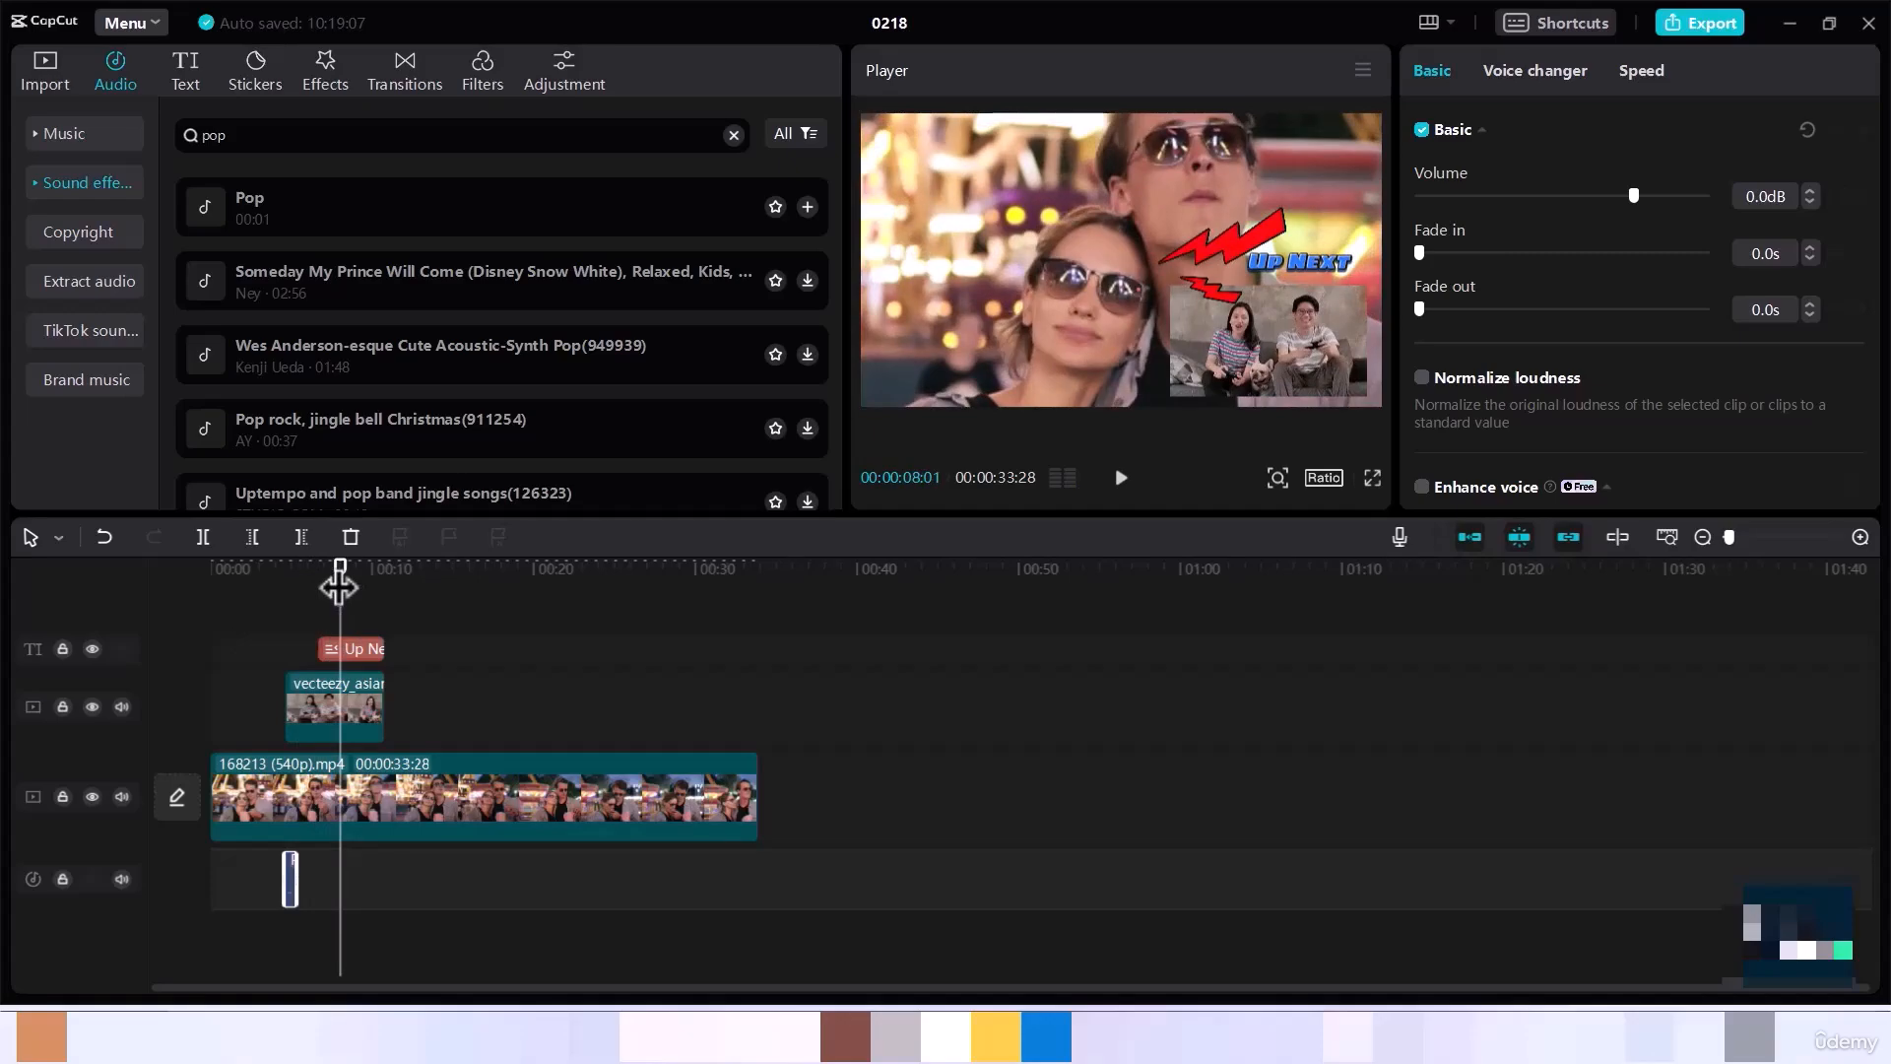
# - Delete the Pop sound at the overlay clip's start and add Pop at the "Up Next" title's start, 00:00:06:20
pyautogui.moveTo(339, 588); pyautogui.dragTo(317, 585)
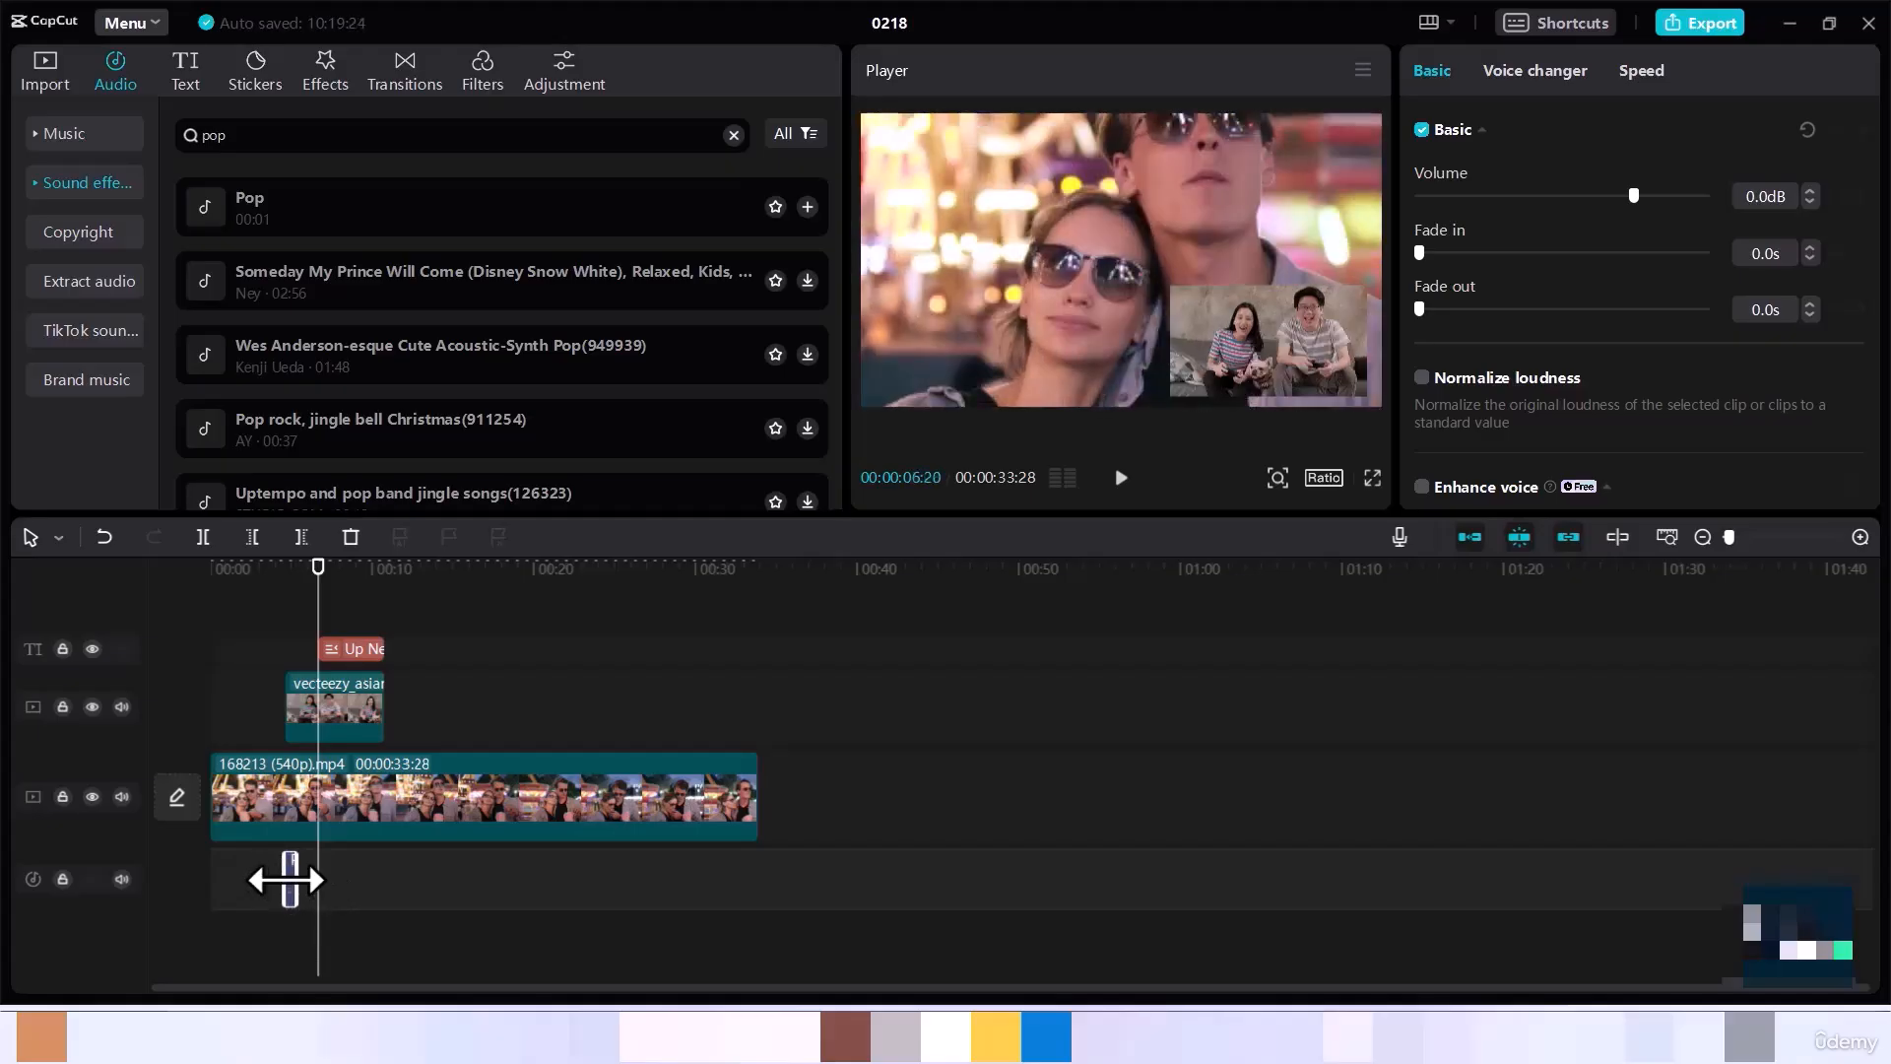
pyautogui.press('Delete')
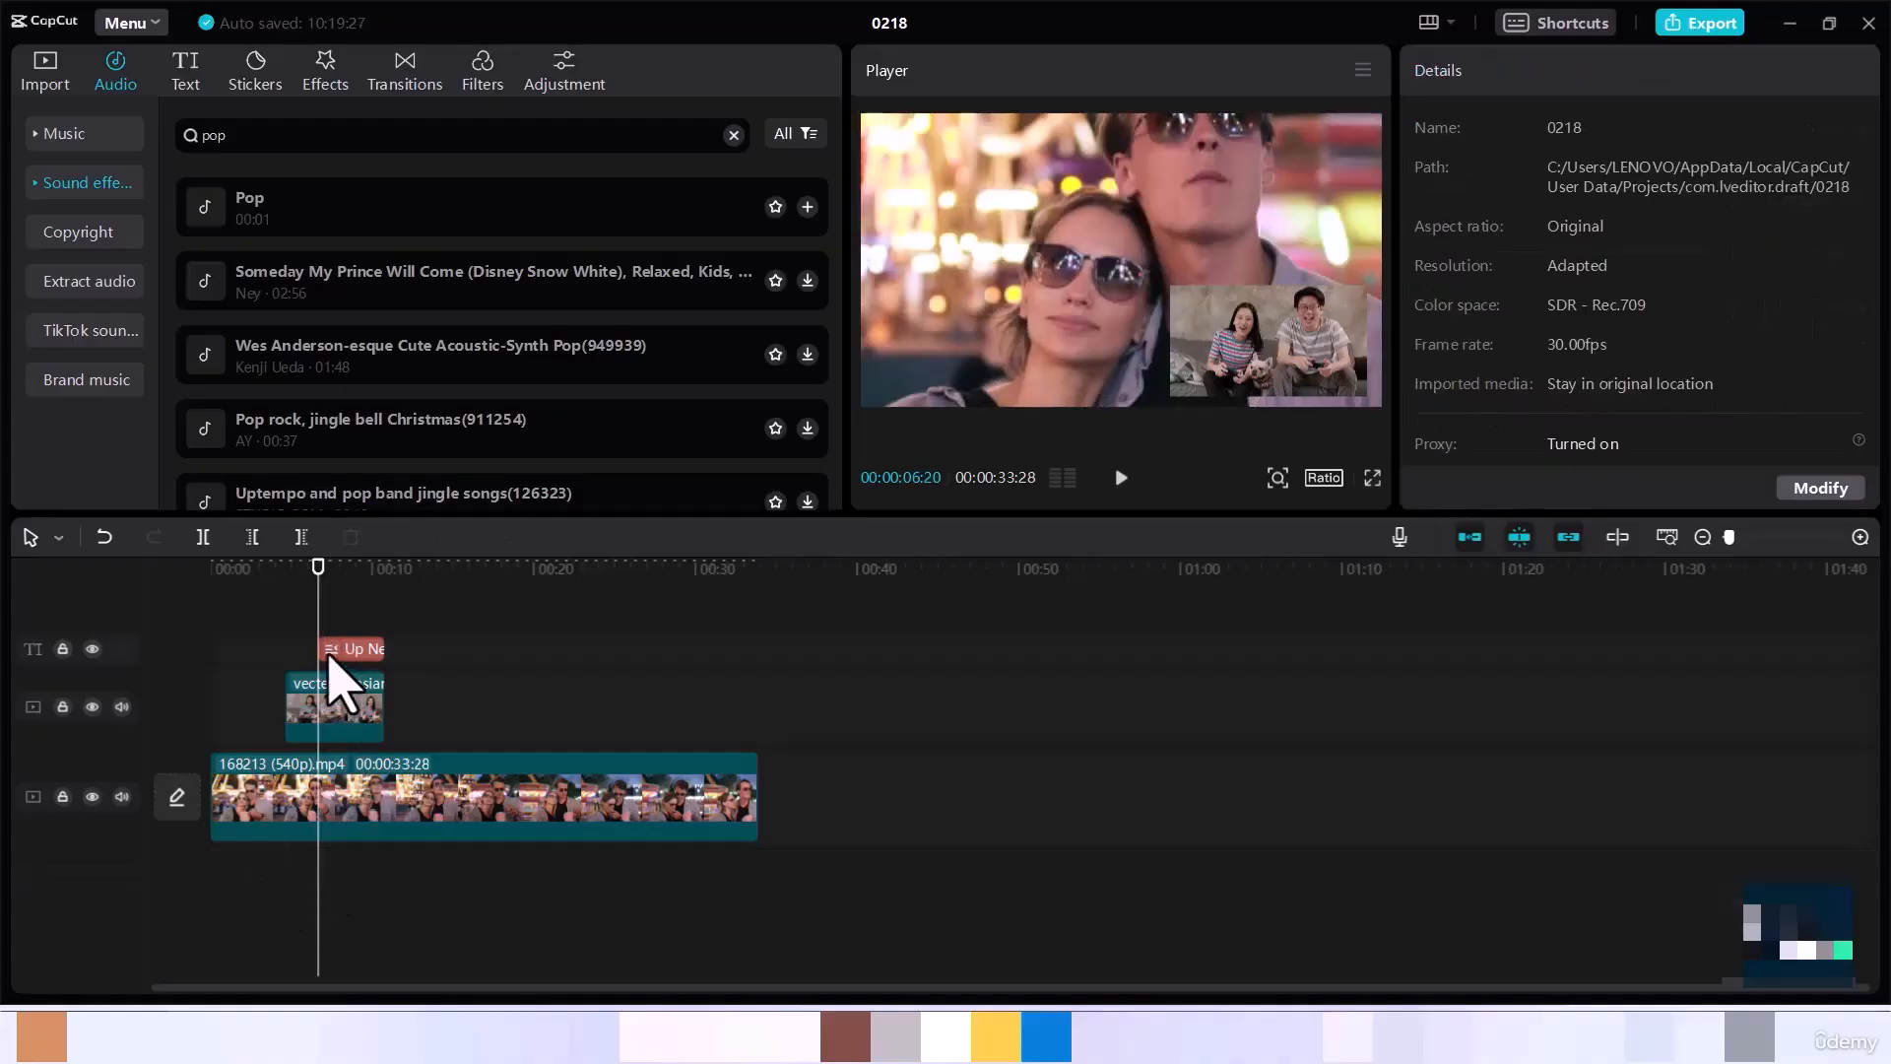
pyautogui.click(807, 206)
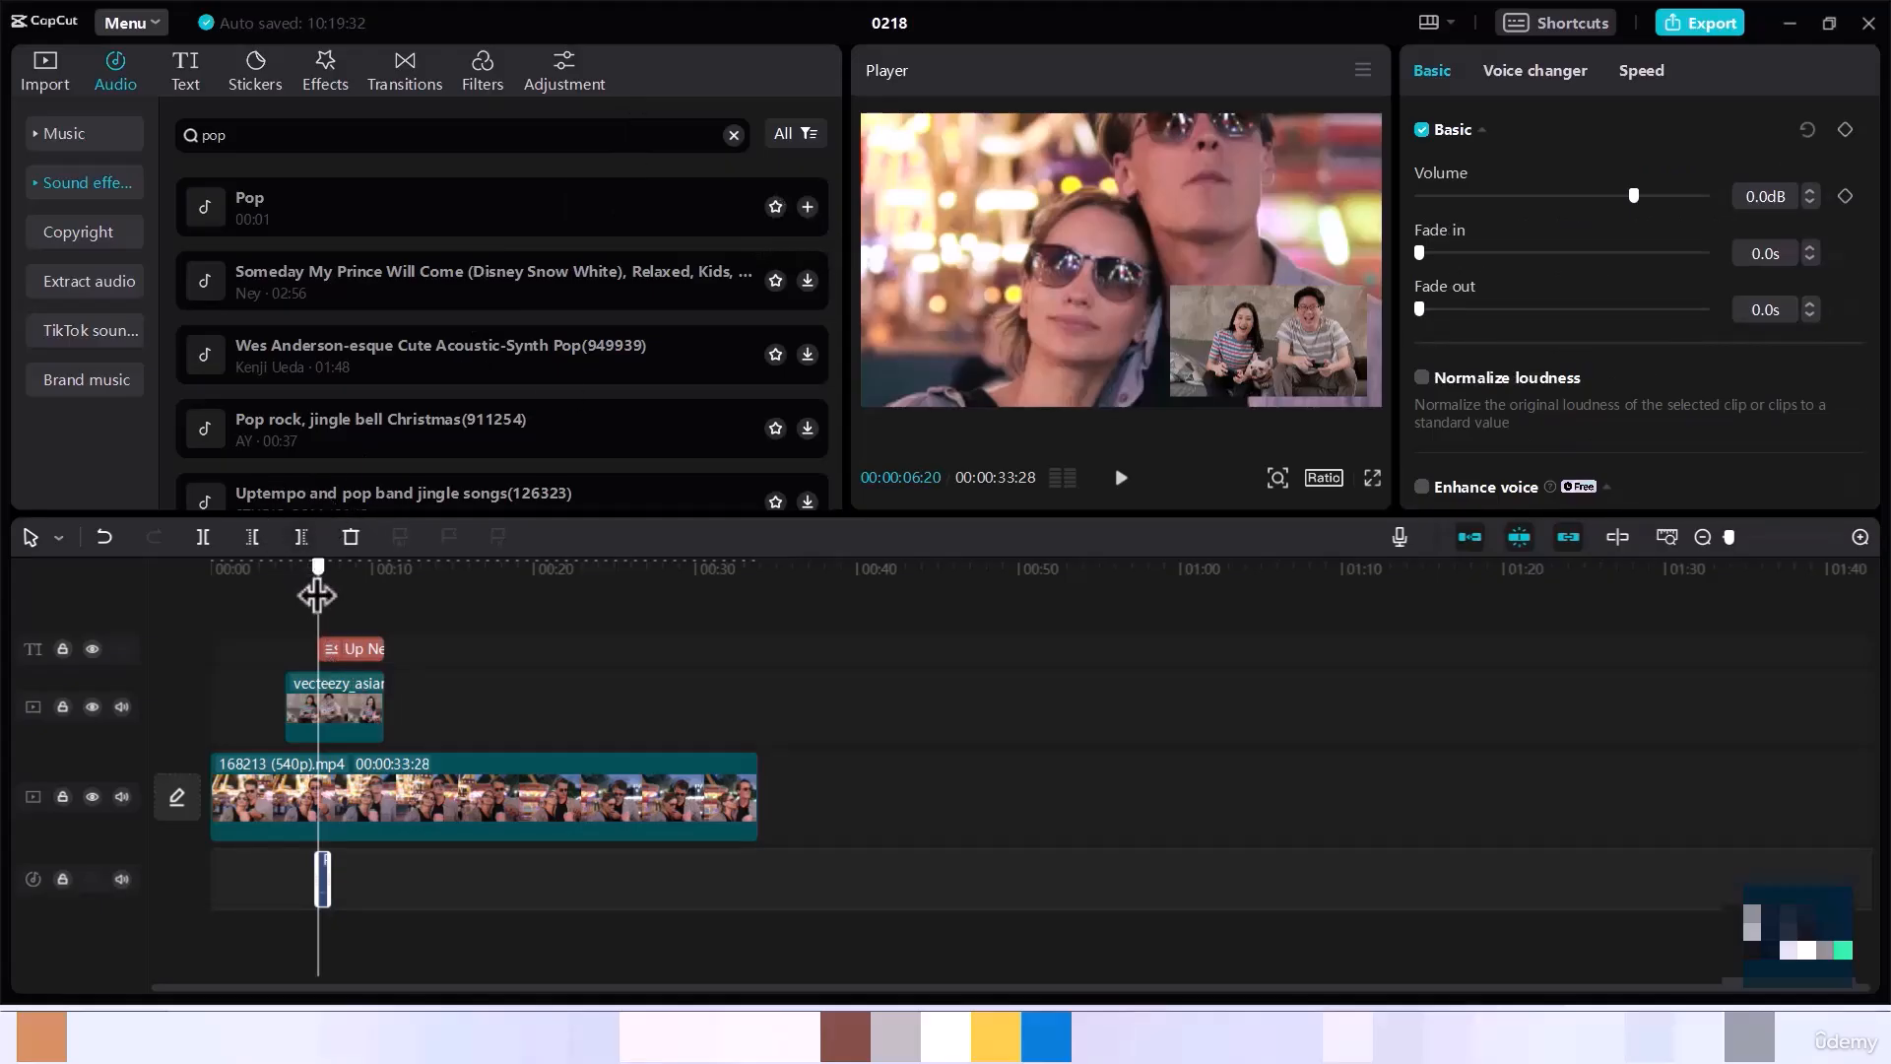
# - Play back the overlay, title and Pop sound from 00:00:04:19 to the end of the overlay clip
pyautogui.moveTo(317, 596); pyautogui.dragTo(286, 596)
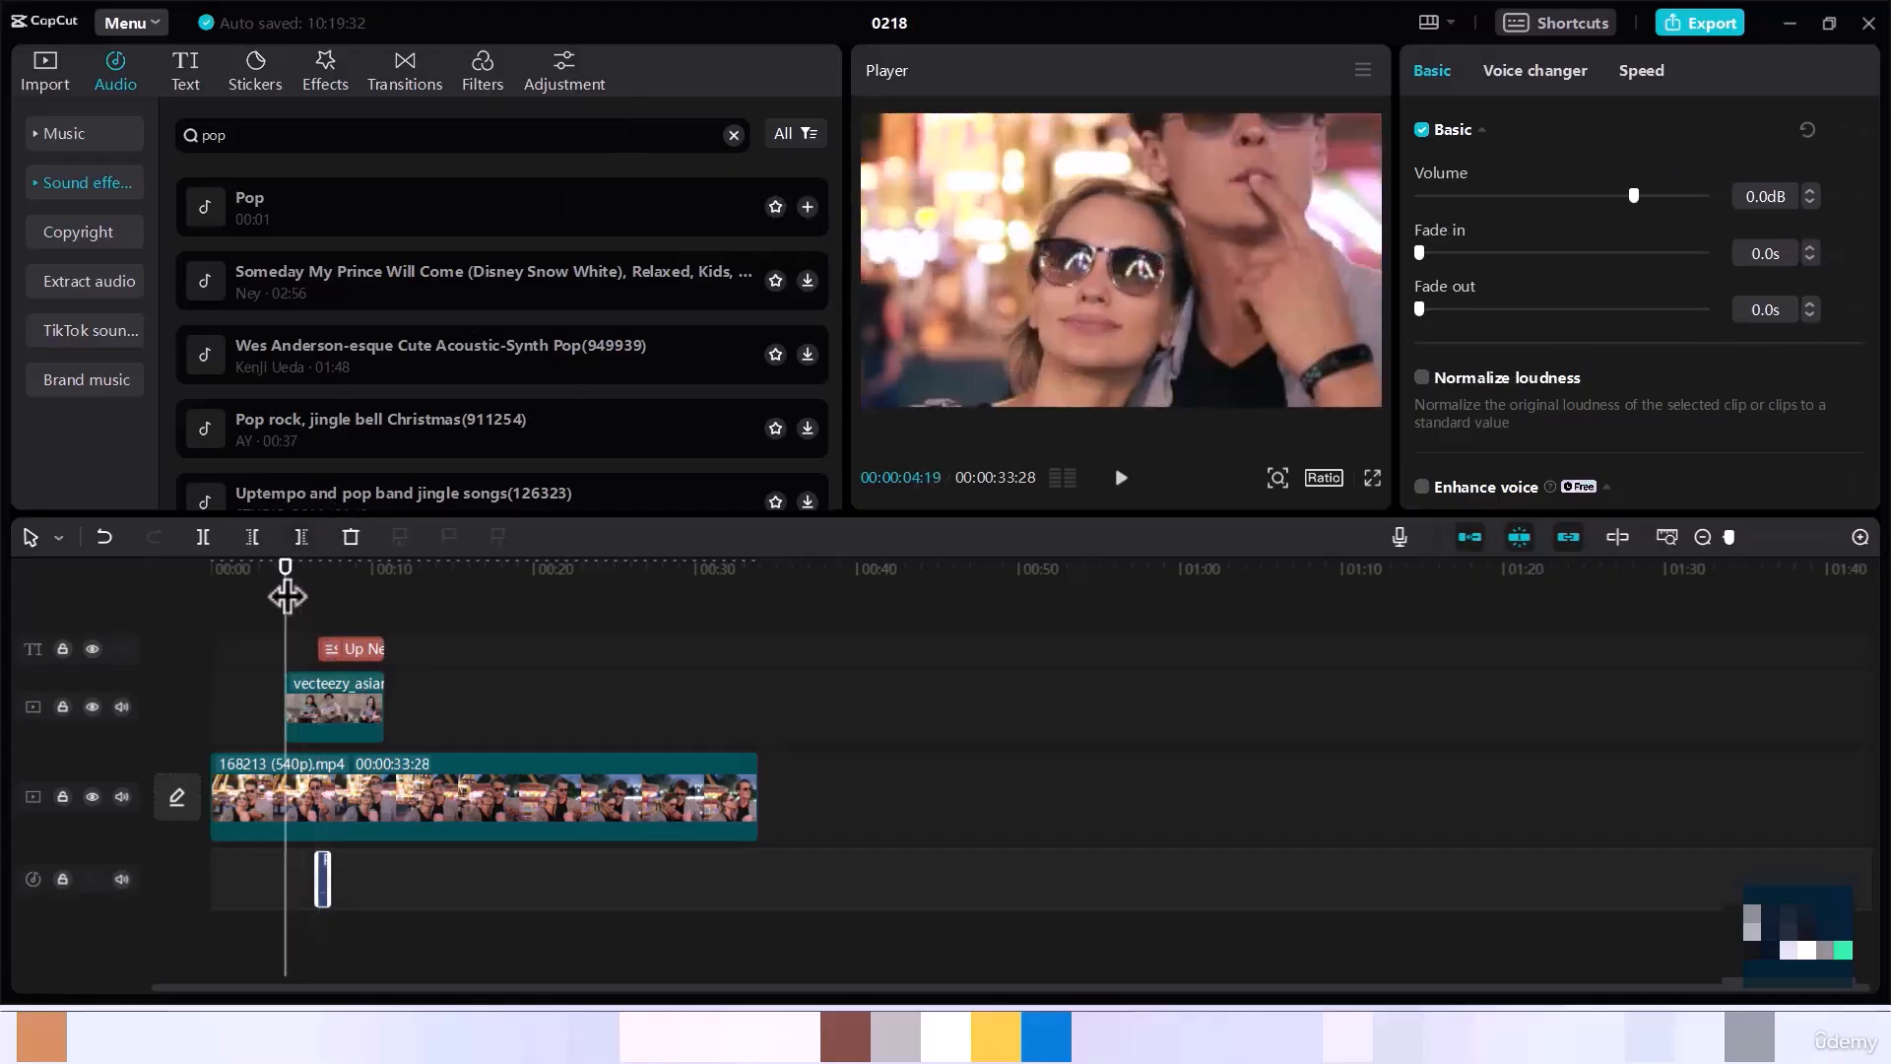
pyautogui.press('space')
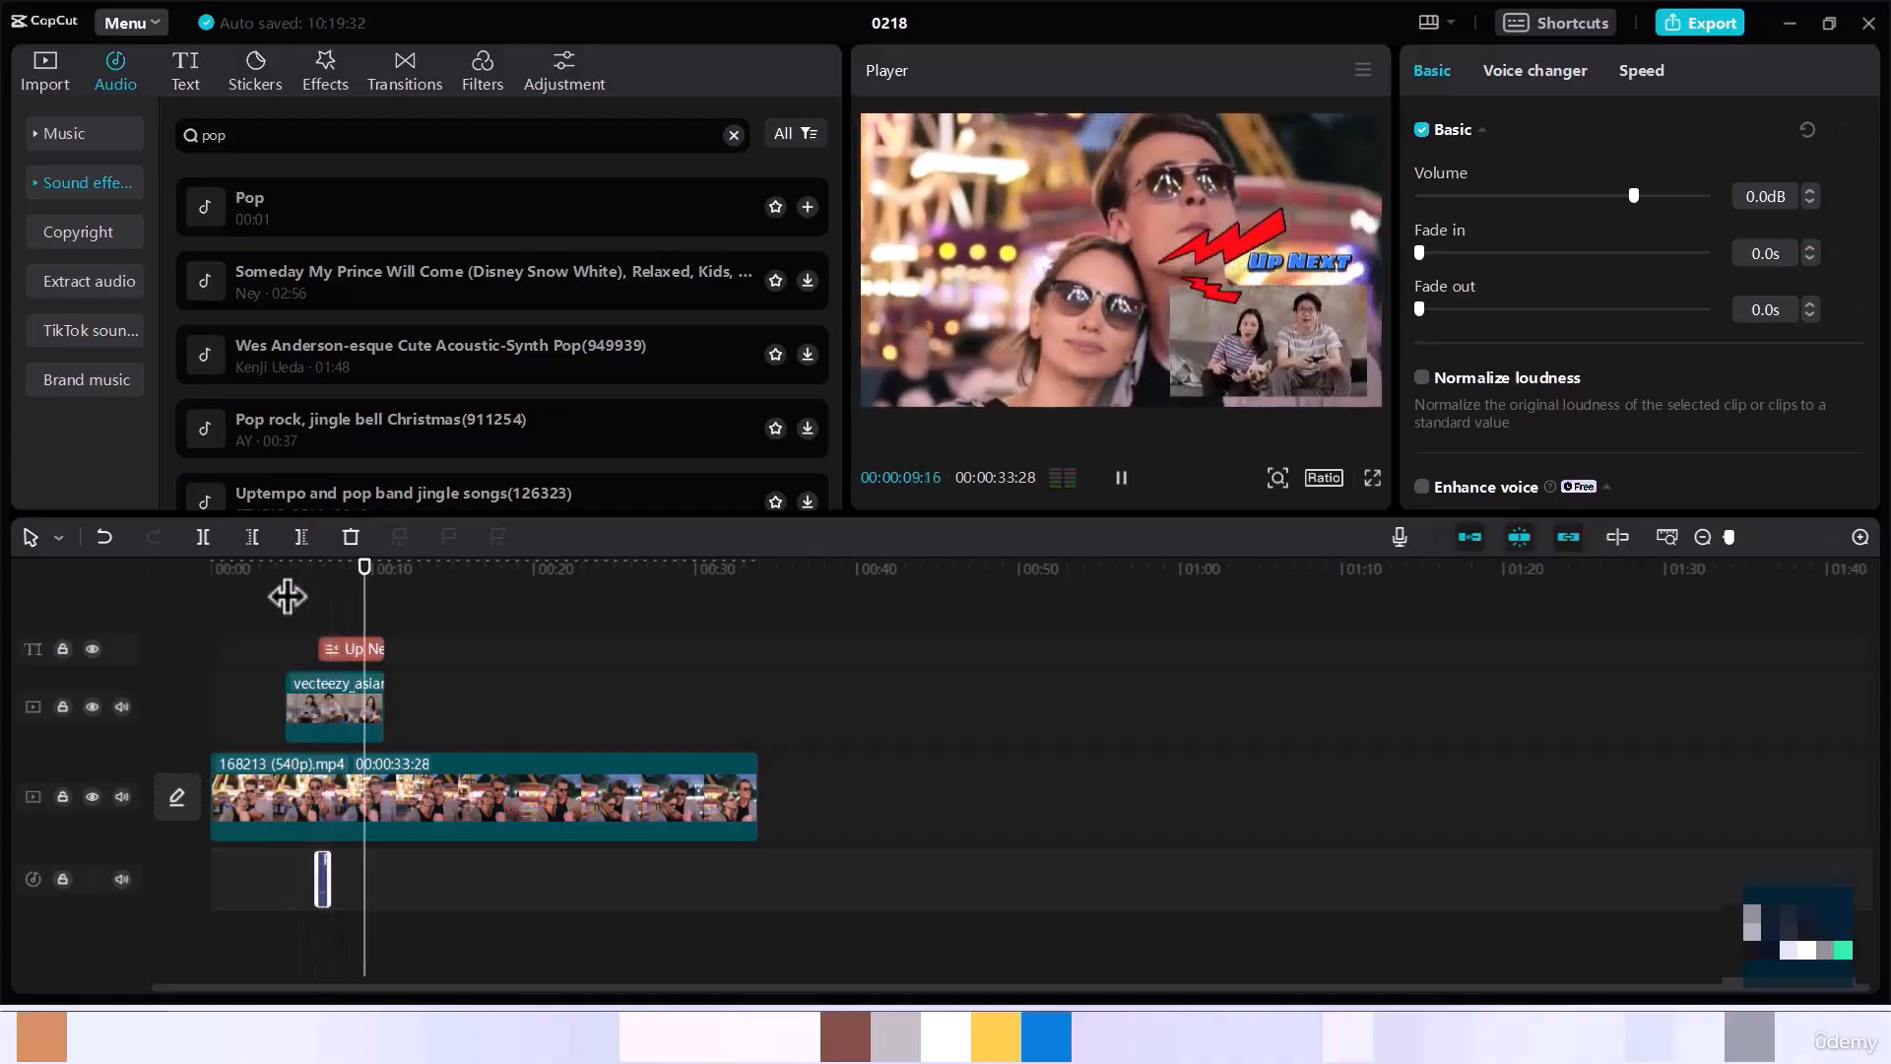
pyautogui.press('space')
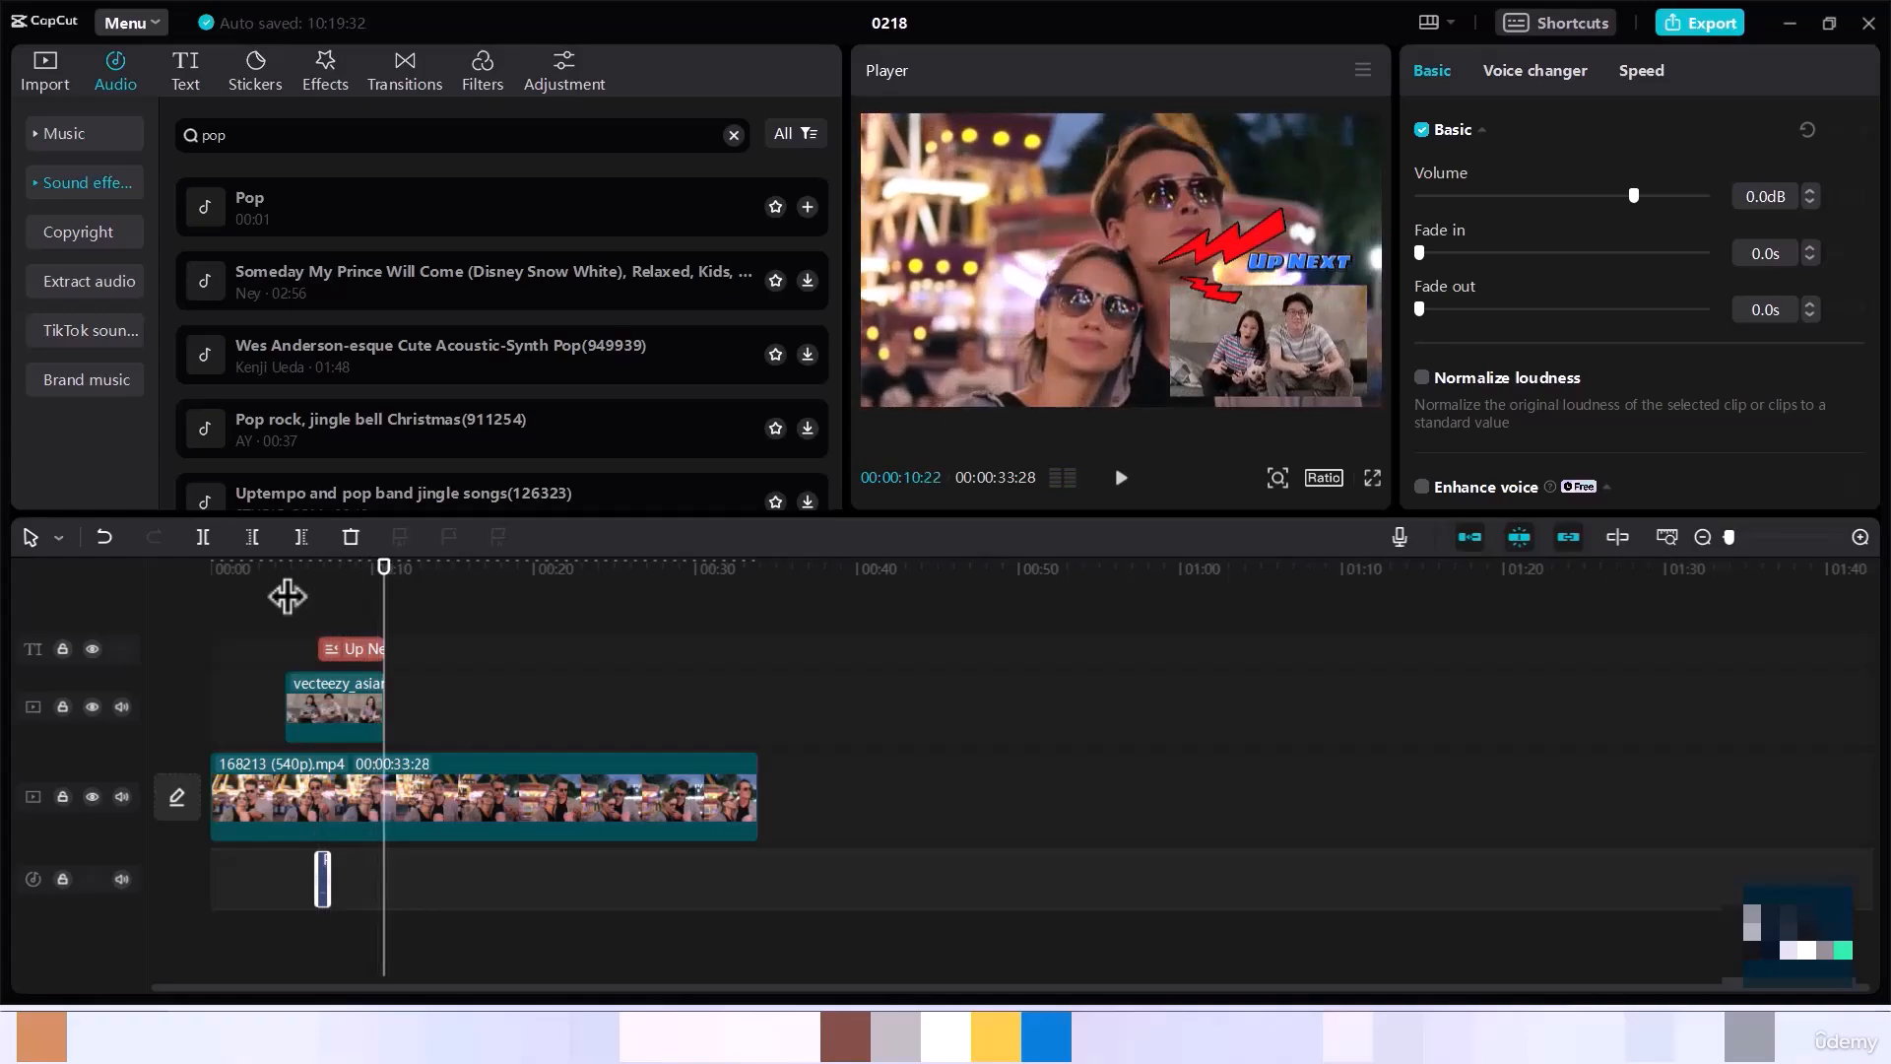